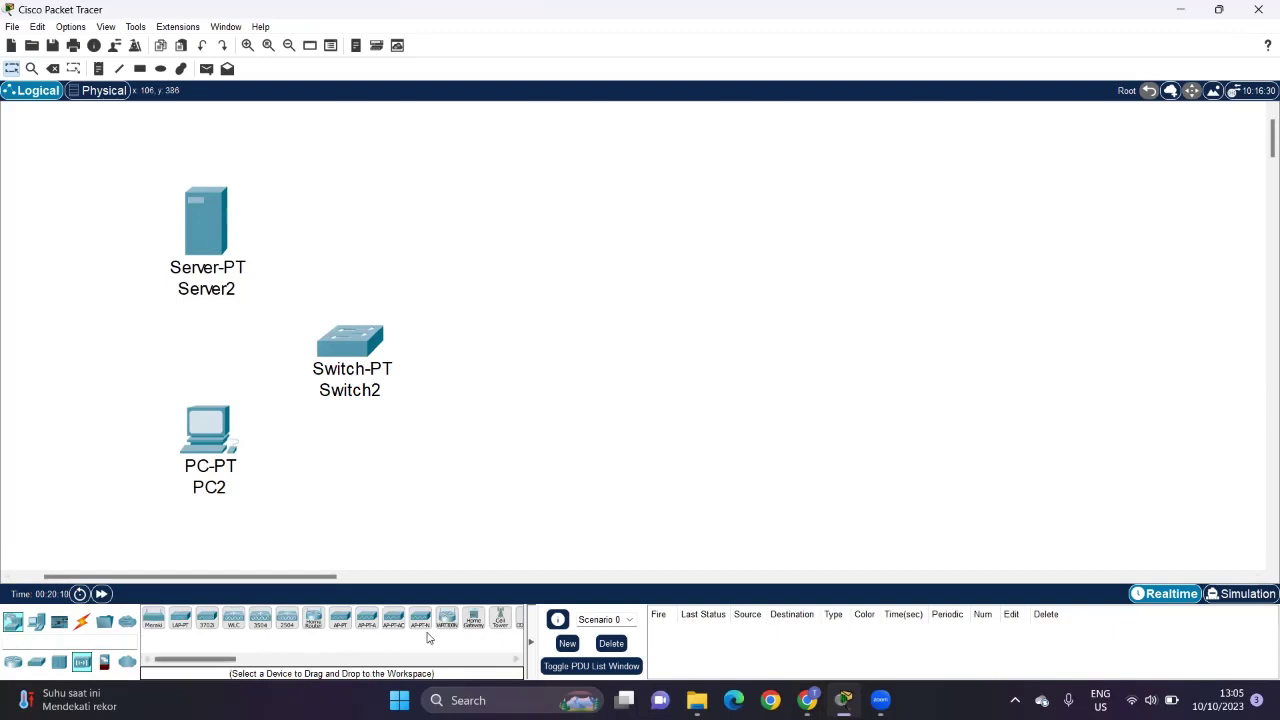
Step: Place an AccessPoint-PT right of Switch2, a Garage Door at upper right and a Siren below it
{"action": "left_click", "coordinate": [340, 617]}
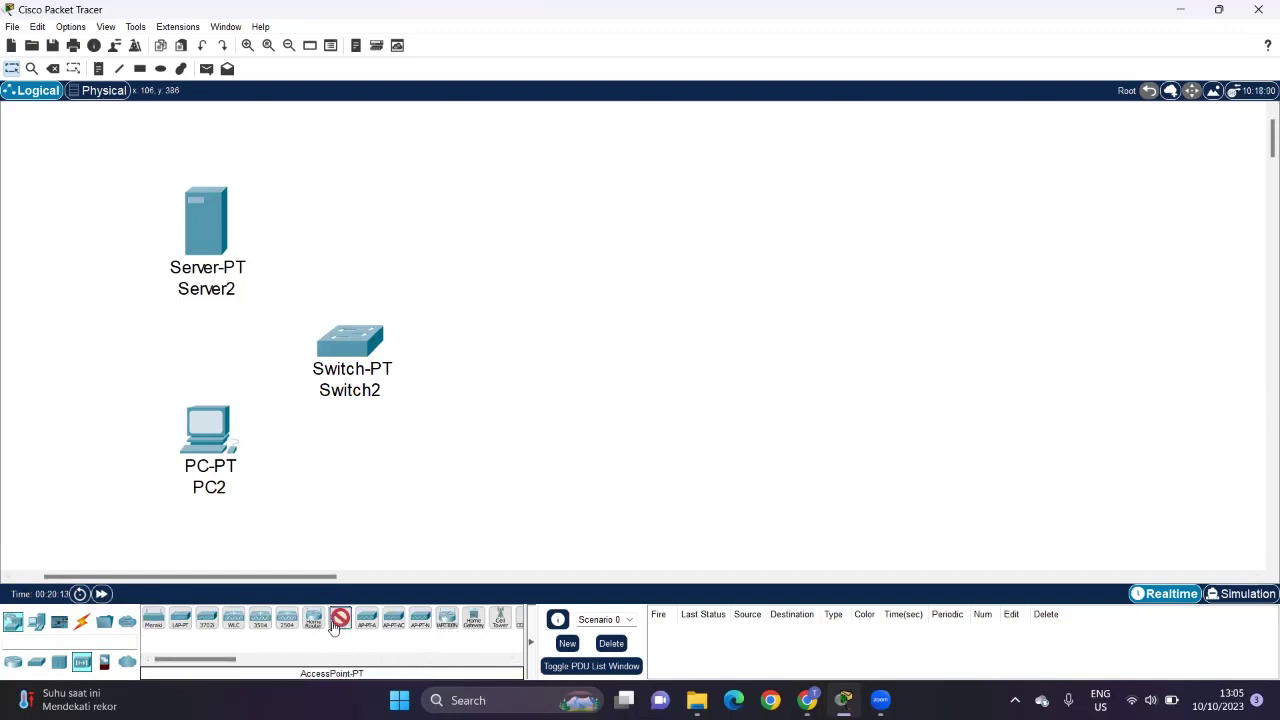
{"action": "left_click", "coordinate": [530, 331]}
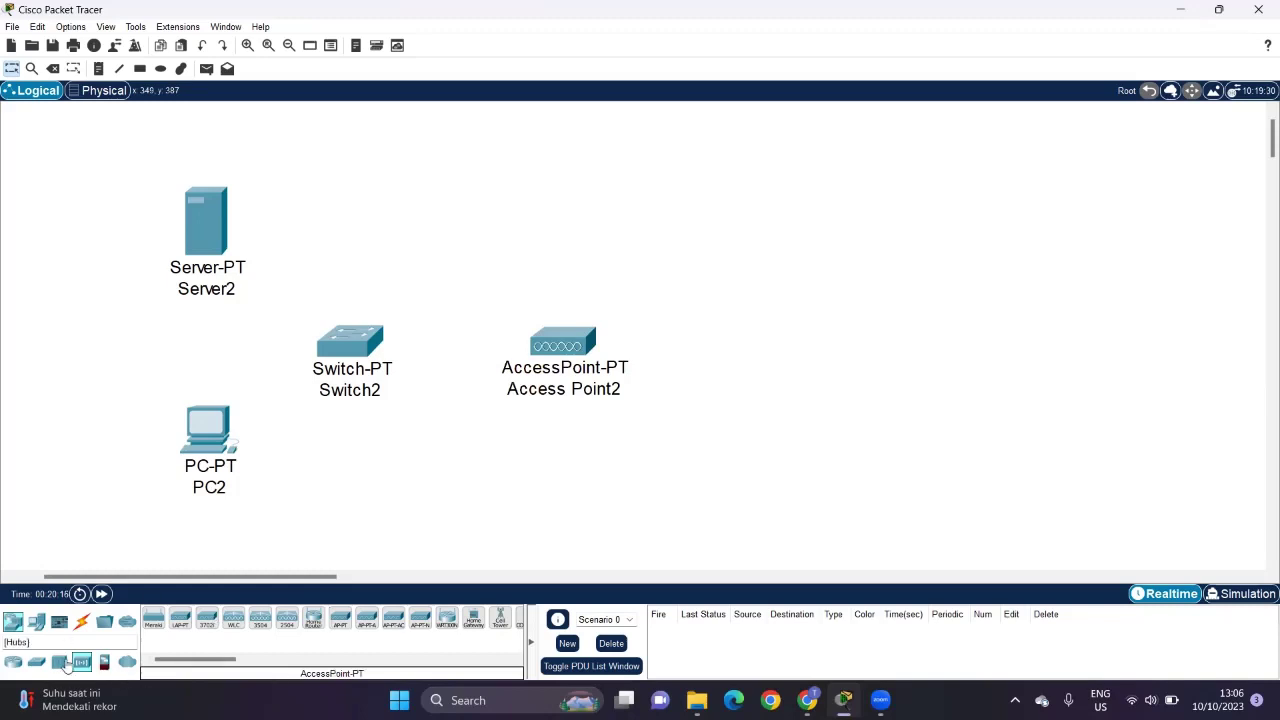
{"action": "left_click", "coordinate": [40, 625]}
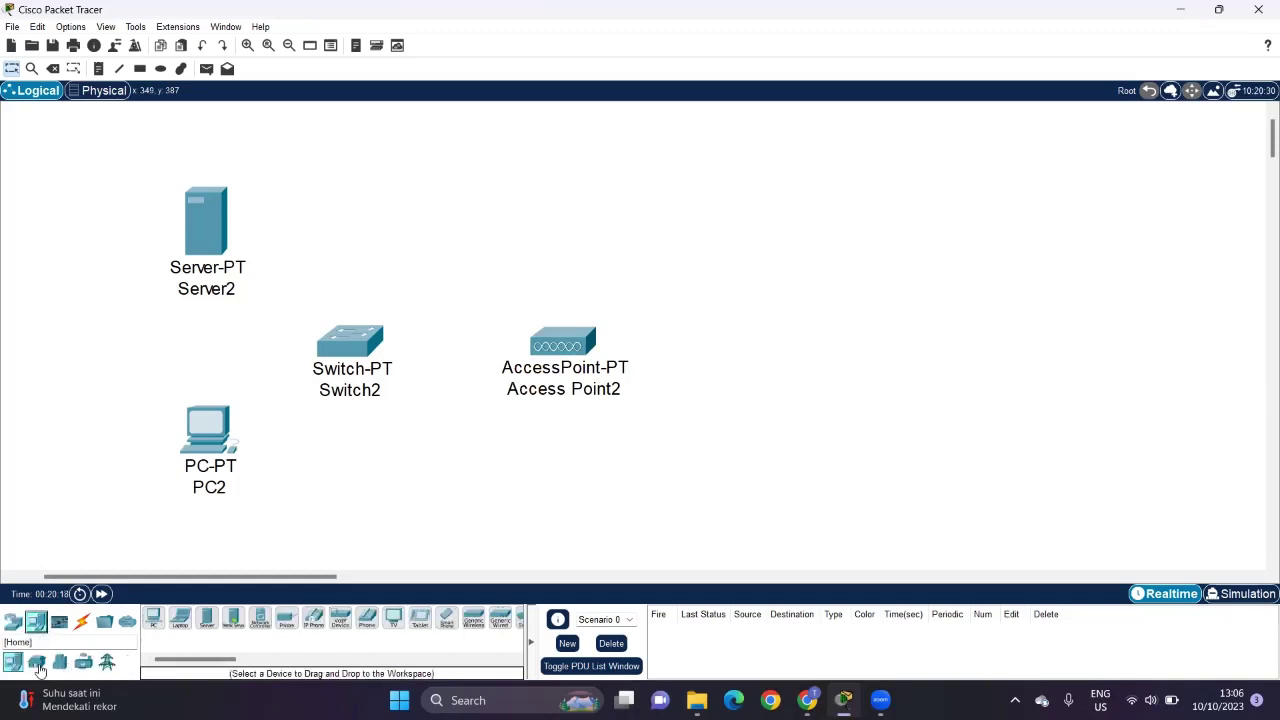
{"action": "left_click", "coordinate": [36, 661]}
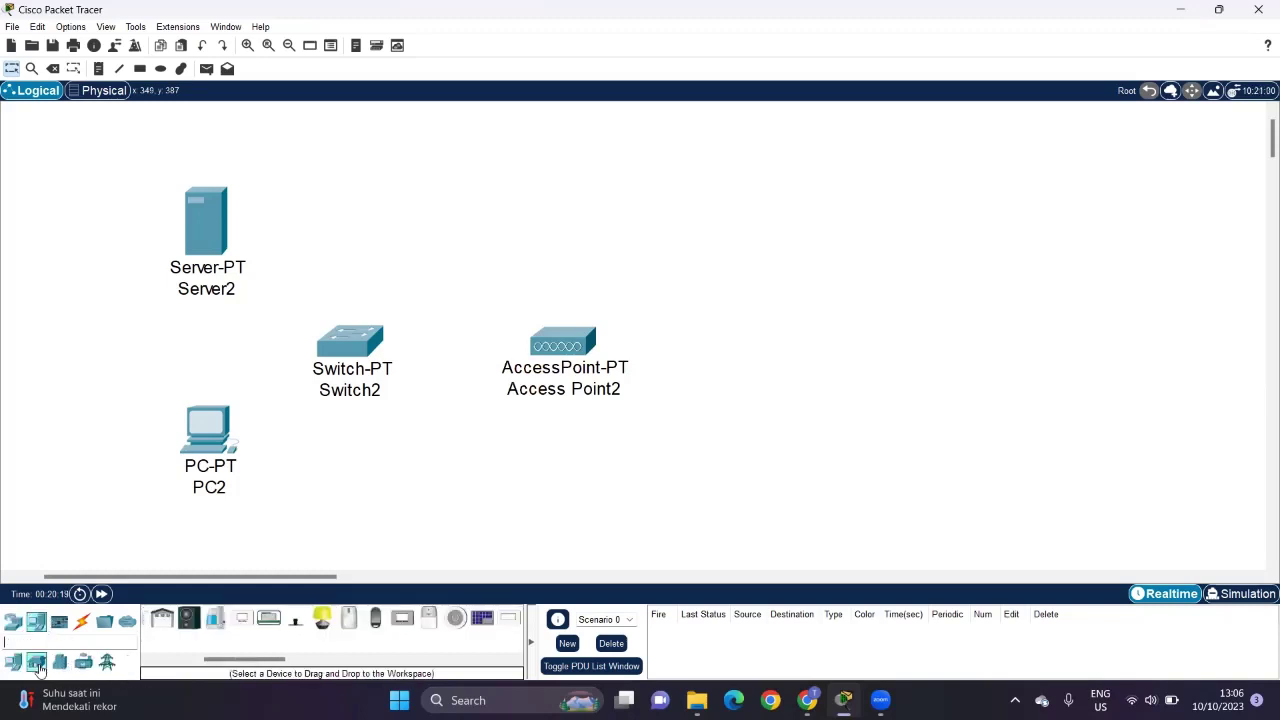
{"action": "left_click", "coordinate": [161, 618]}
{"action": "left_click", "coordinate": [749, 228]}
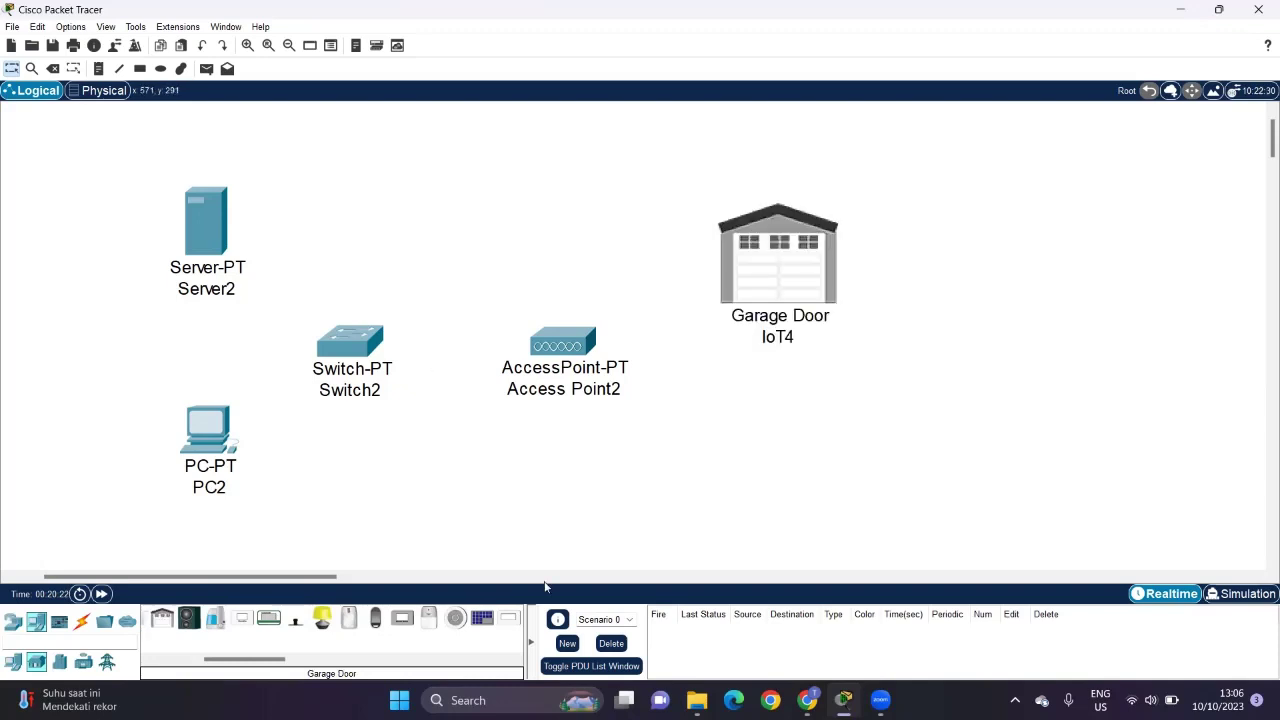
{"action": "left_click", "coordinate": [428, 620]}
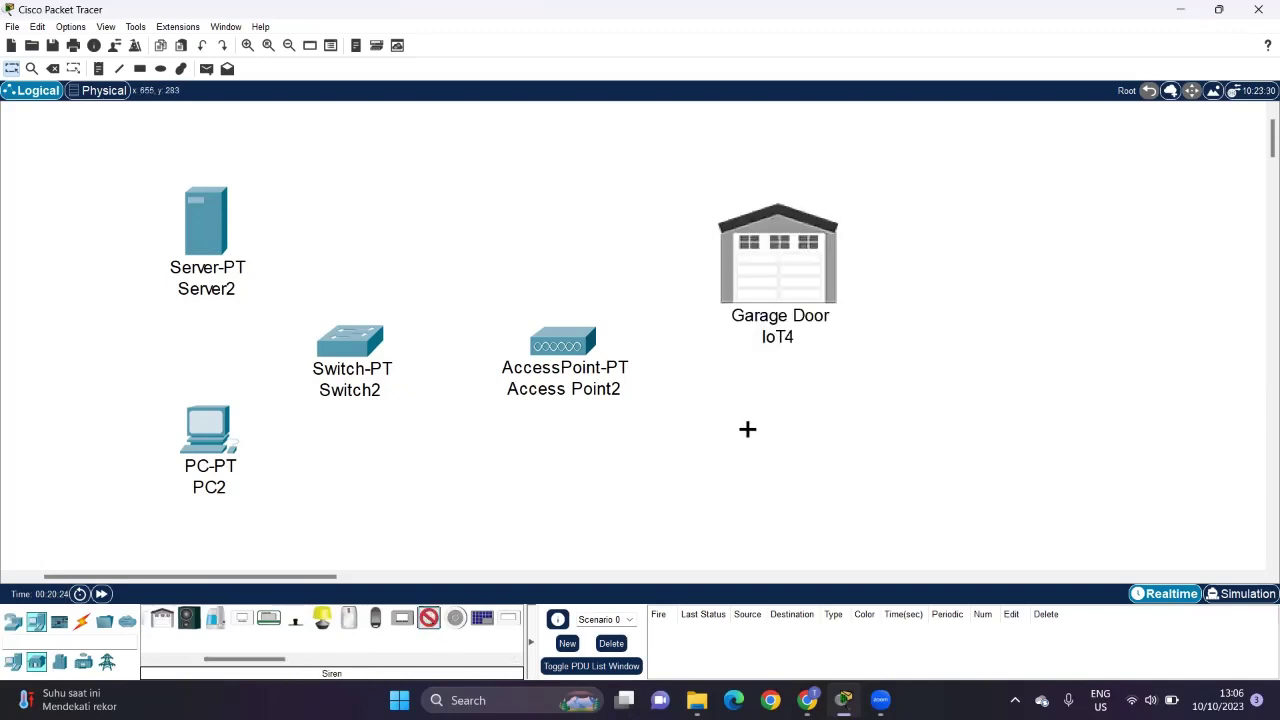
{"action": "left_click", "coordinate": [779, 428]}
{"action": "left_click", "coordinate": [604, 395]}
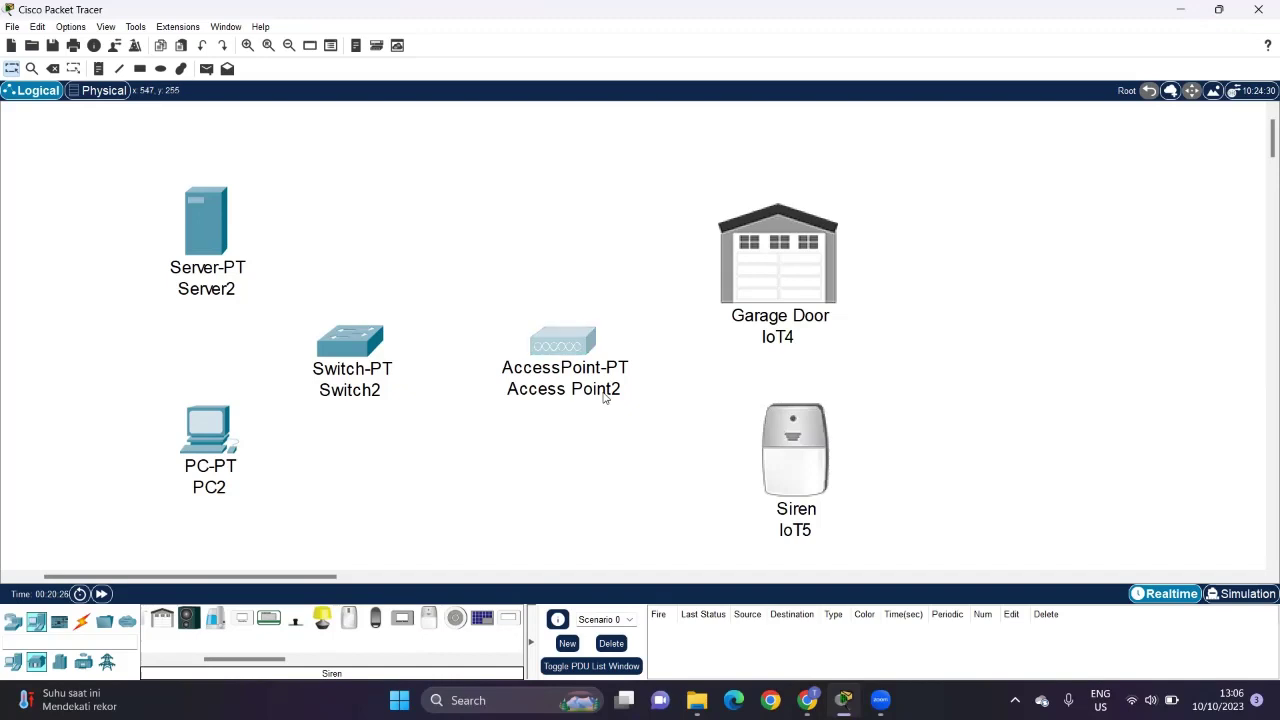
Step: Rename the access point to WifiAP, the garage door to Garasi and the siren to Siren
{"action": "triple_click", "coordinate": [604, 392]}
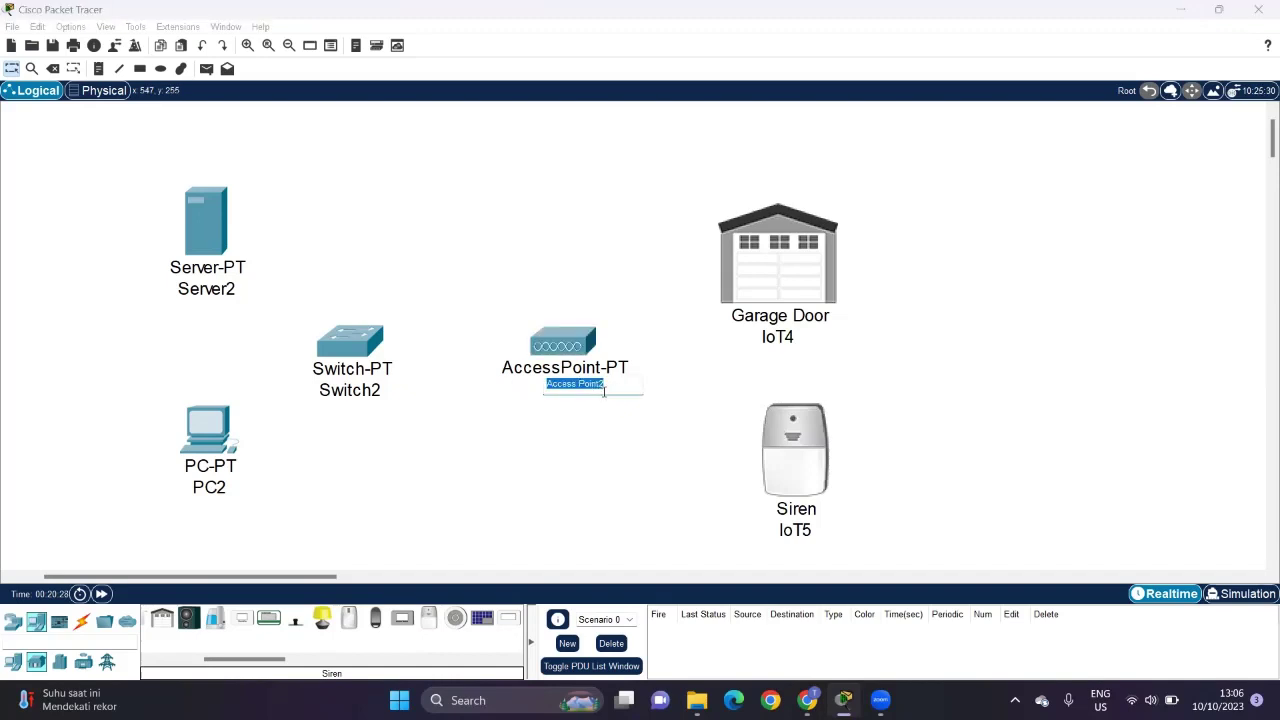
{"action": "type", "text": "WifiAP"}
{"action": "left_click", "coordinate": [776, 340]}
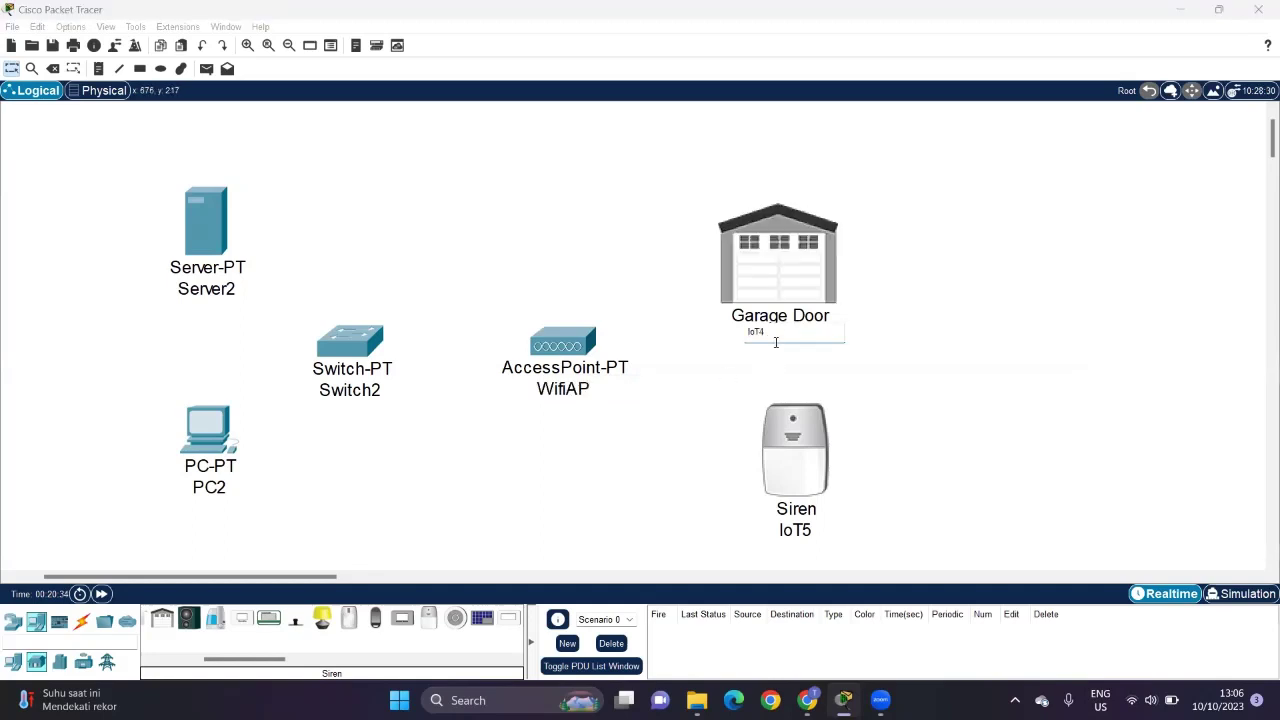
{"action": "double_click", "coordinate": [776, 342]}
{"action": "type", "text": "Garasi"}
{"action": "left_click", "coordinate": [801, 524]}
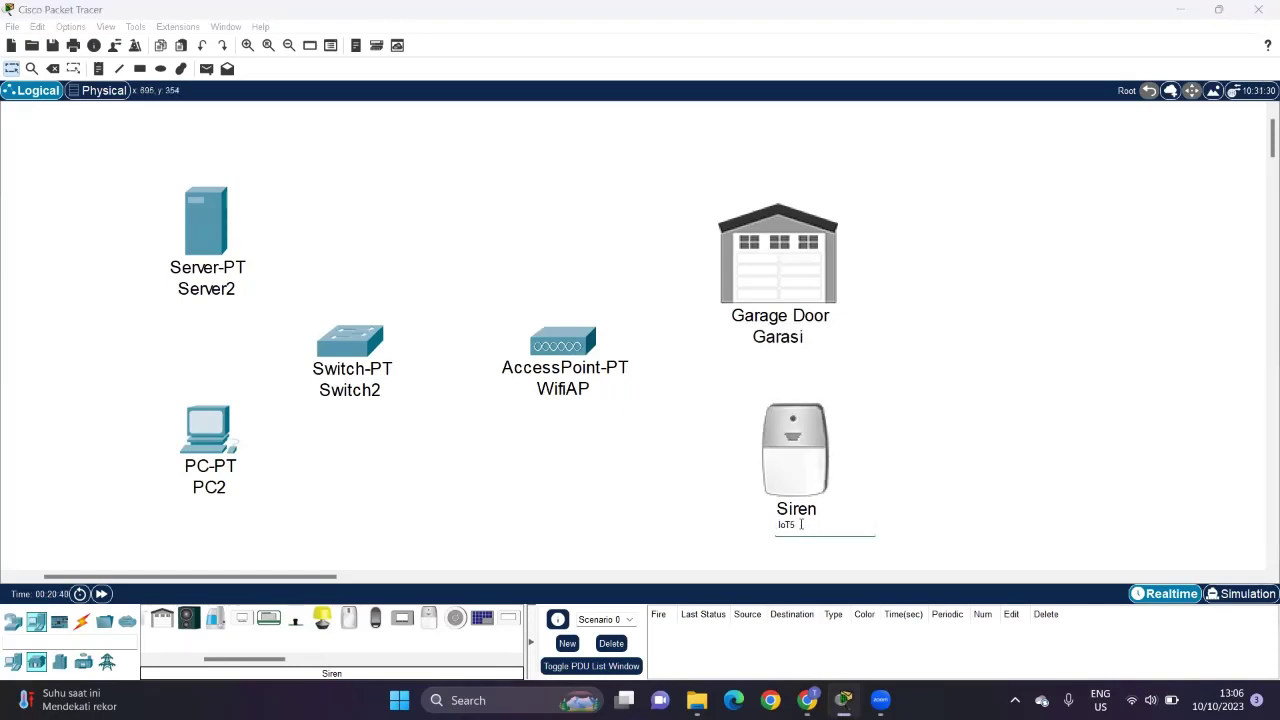
{"action": "double_click", "coordinate": [801, 524]}
{"action": "type", "text": "s"}
{"action": "left_click", "coordinate": [908, 474]}
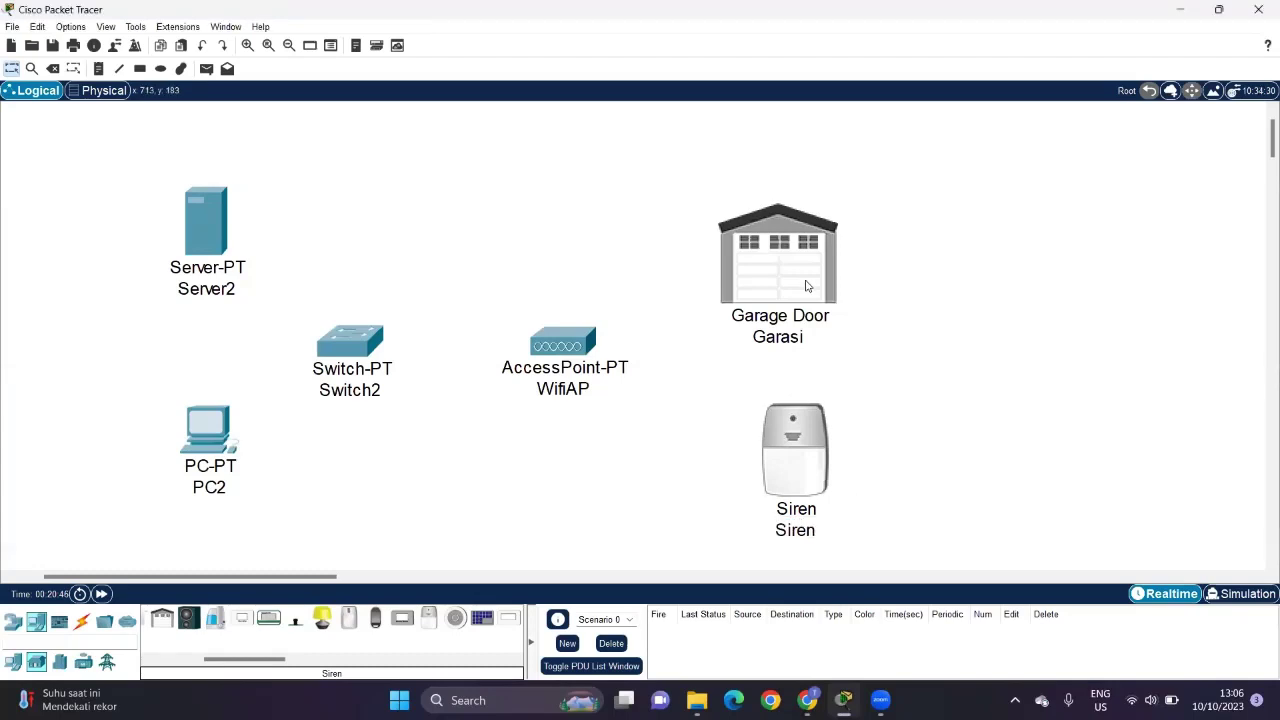
Step: Move the garage door and siren slightly higher and shift Switch2 up and right
{"action": "mouse_move", "coordinate": [809, 287]}
{"action": "left_mouse_down"}
{"action": "mouse_move", "coordinate": [782, 226]}
{"action": "mouse_move", "coordinate": [792, 232]}
{"action": "left_mouse_up"}
{"action": "left_click_drag", "start_coordinate": [820, 478], "coordinate": [806, 456]}
{"action": "left_click_drag", "start_coordinate": [348, 348], "coordinate": [369, 322]}
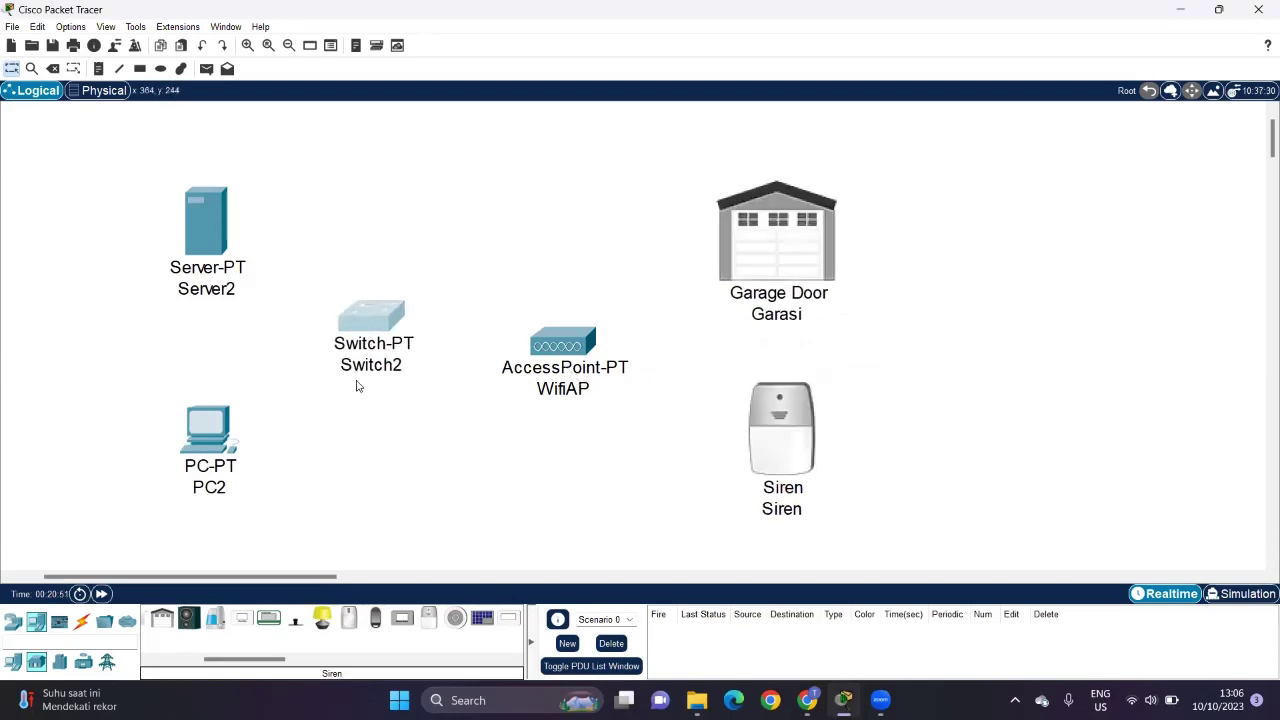
Step: Connect Switch2 FastEthernet0/1 to Server2 FastEthernet0 with a copper straight-through cable
{"action": "left_click", "coordinate": [82, 621]}
{"action": "left_click", "coordinate": [207, 617]}
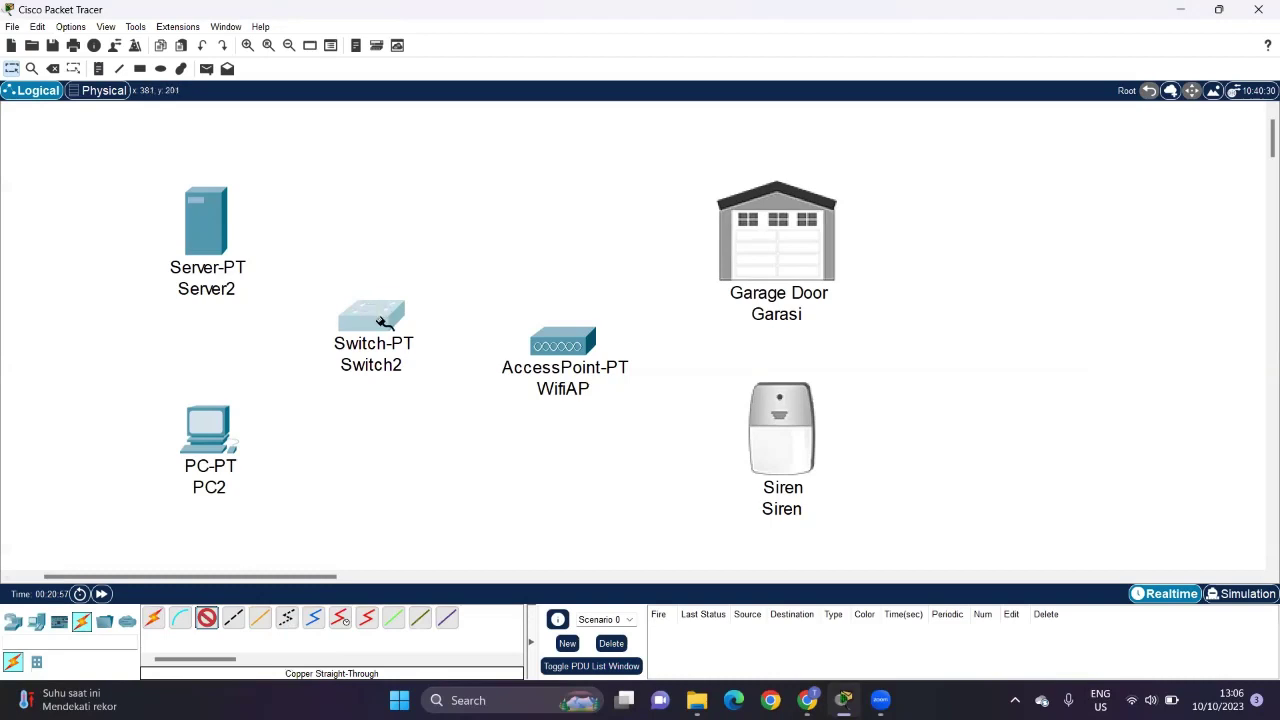
{"action": "left_click", "coordinate": [384, 322]}
{"action": "left_click", "coordinate": [437, 347]}
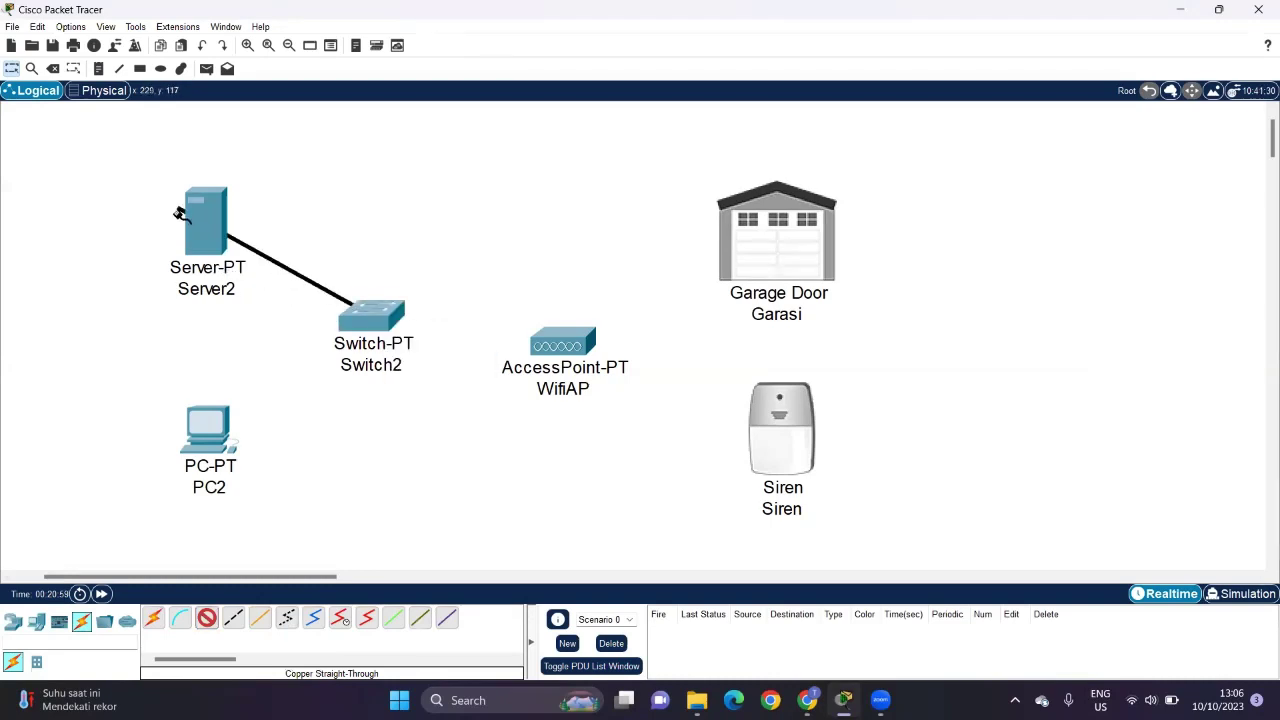
{"action": "left_click", "coordinate": [206, 229]}
{"action": "left_click", "coordinate": [248, 236]}
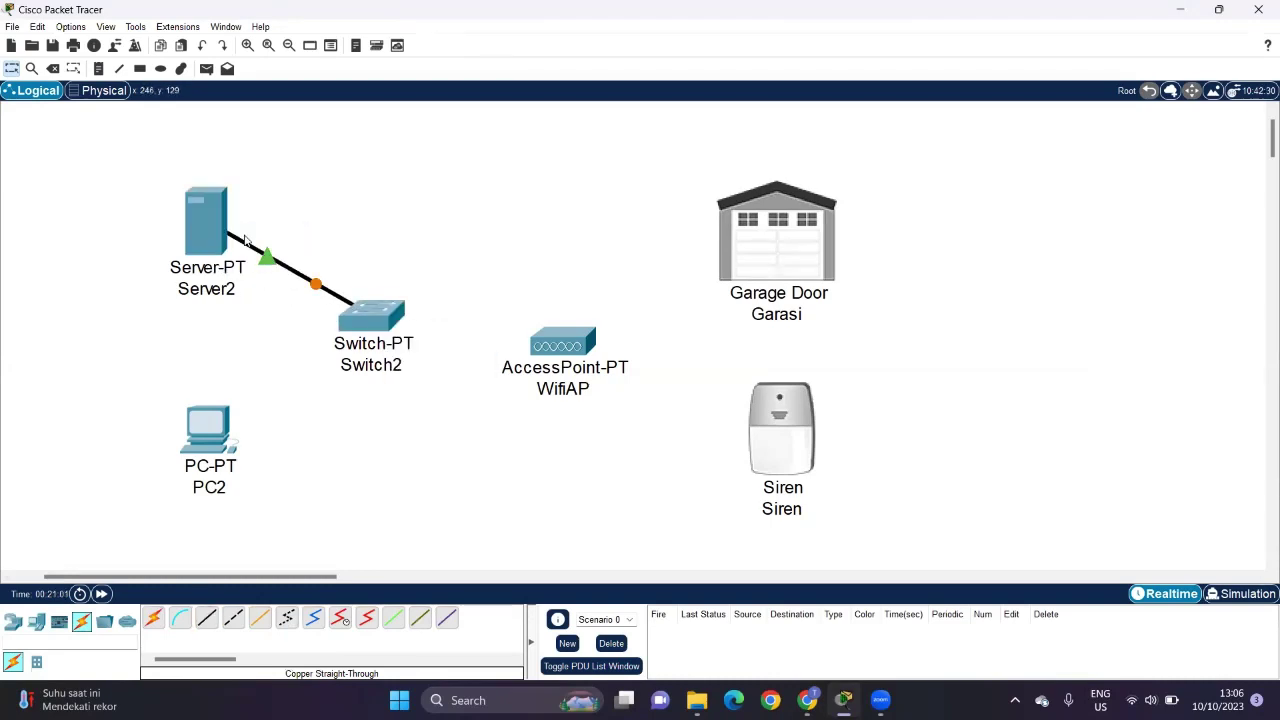
Step: Connect Switch2 FastEthernet1/1 to PC2 FastEthernet0 with a copper straight-through cable
{"action": "left_click", "coordinate": [207, 618]}
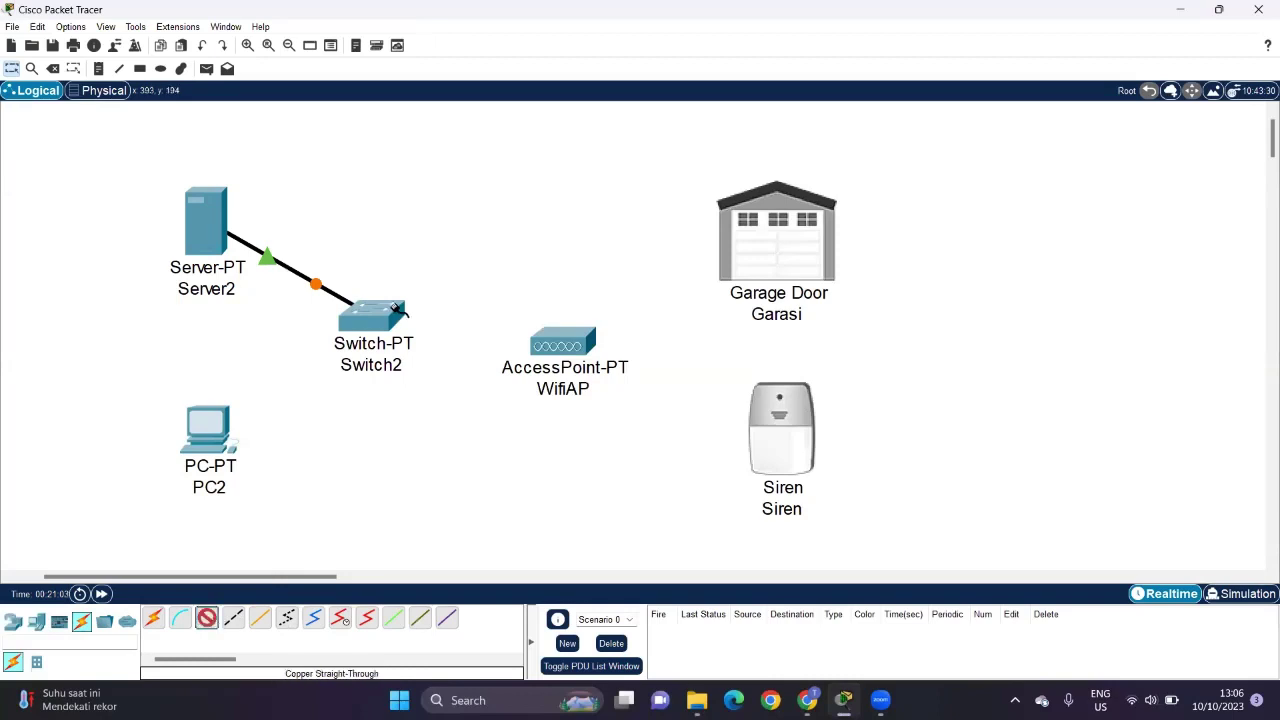
{"action": "left_click", "coordinate": [387, 314]}
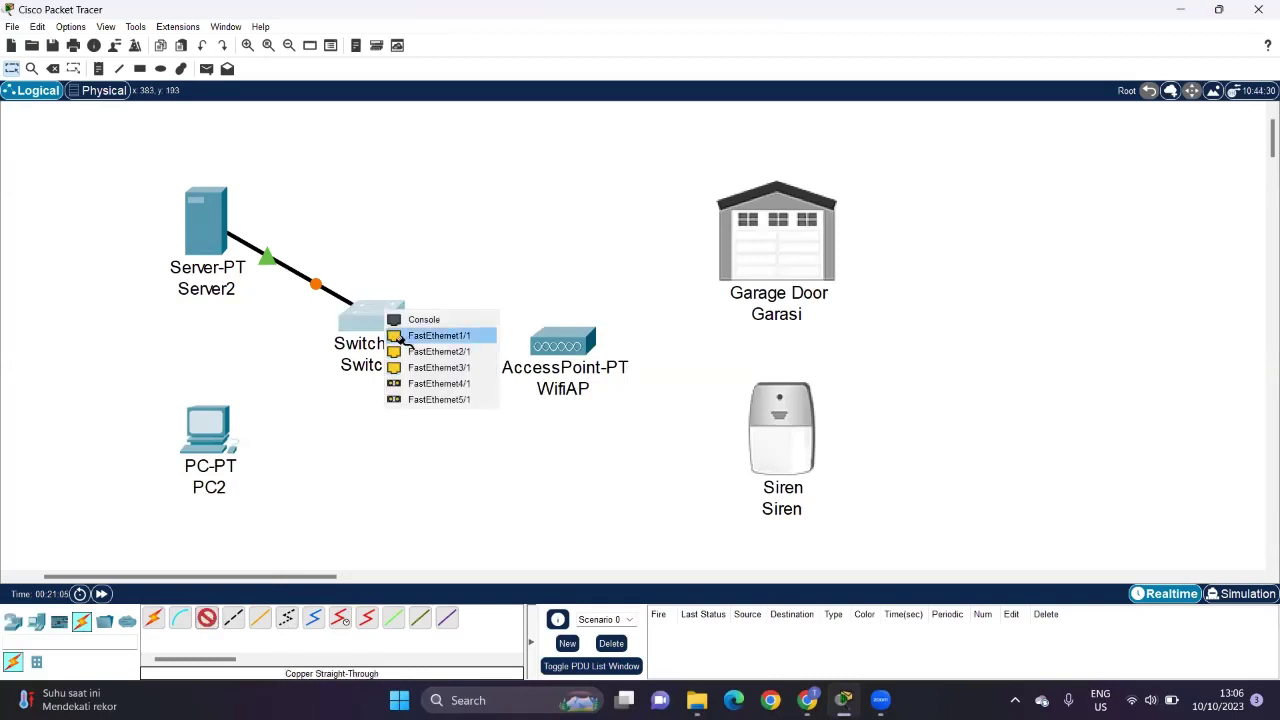
{"action": "left_click", "coordinate": [402, 337]}
{"action": "left_click", "coordinate": [207, 448]}
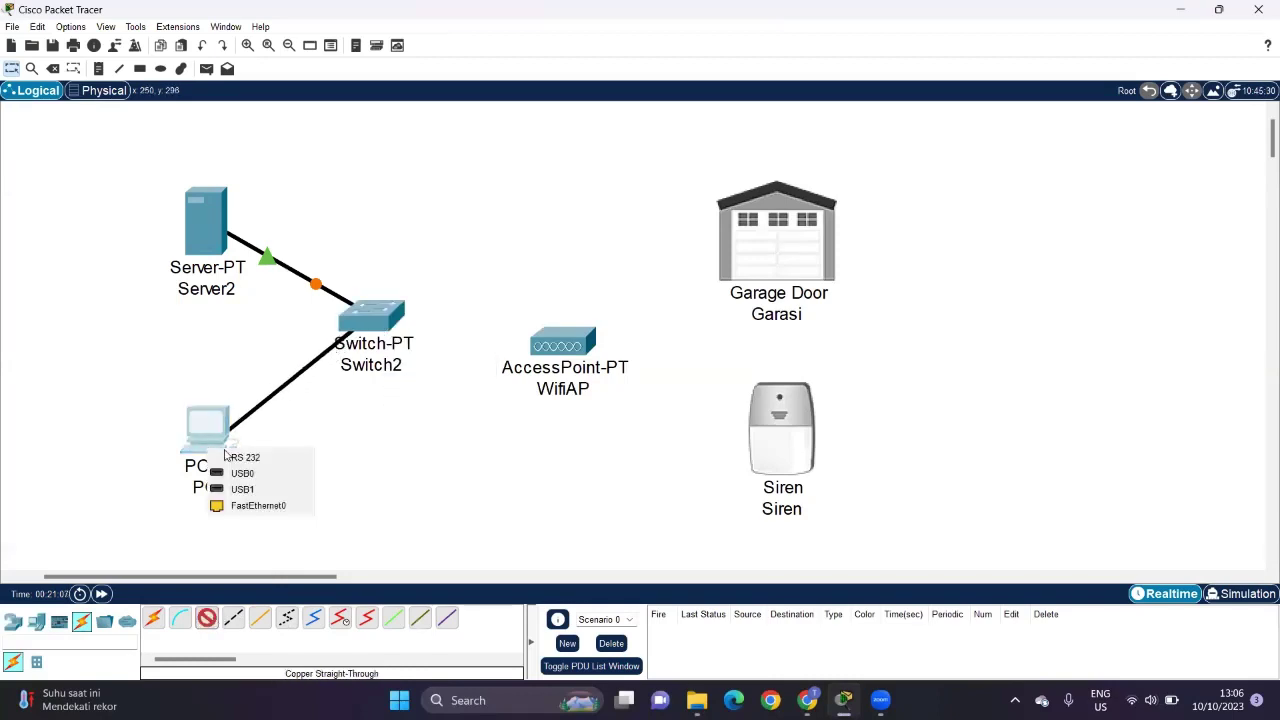
{"action": "left_click", "coordinate": [245, 503]}
Step: Link WifiAP Port 0 to Switch2 FastEthernet2/1 and nudge WifiAP slightly upward
{"action": "left_click", "coordinate": [207, 618]}
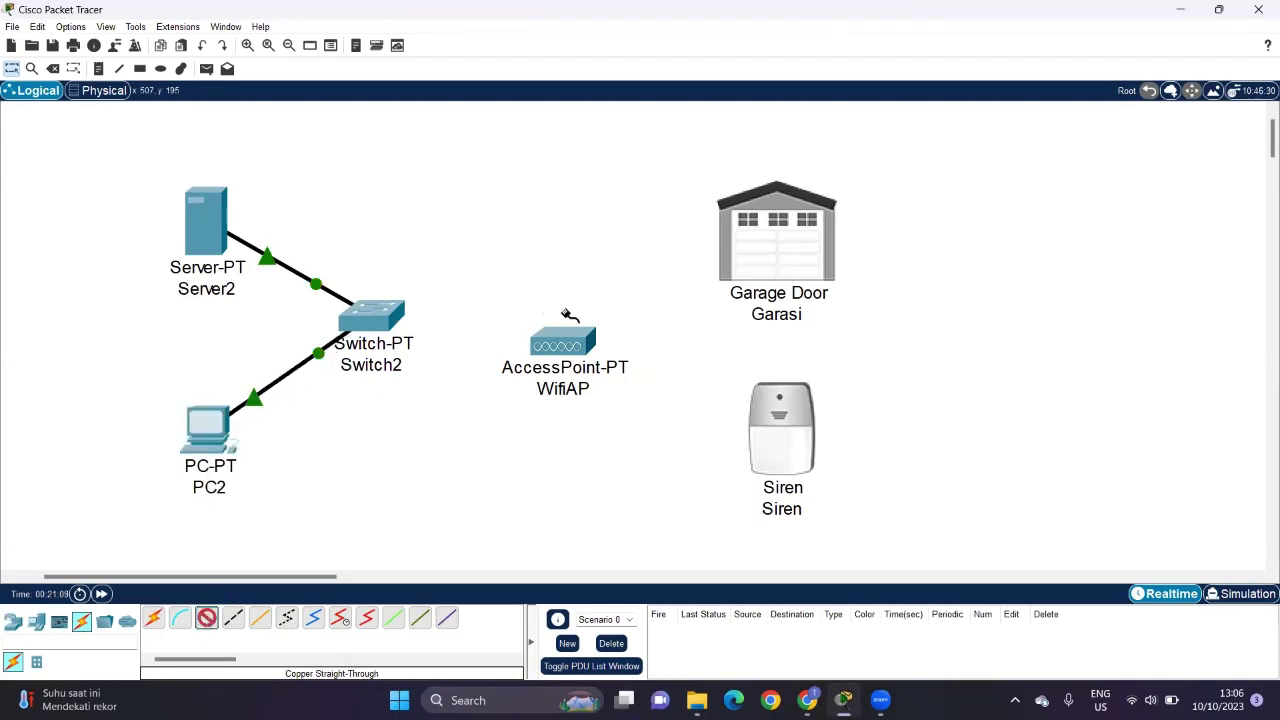
{"action": "left_click", "coordinate": [563, 347]}
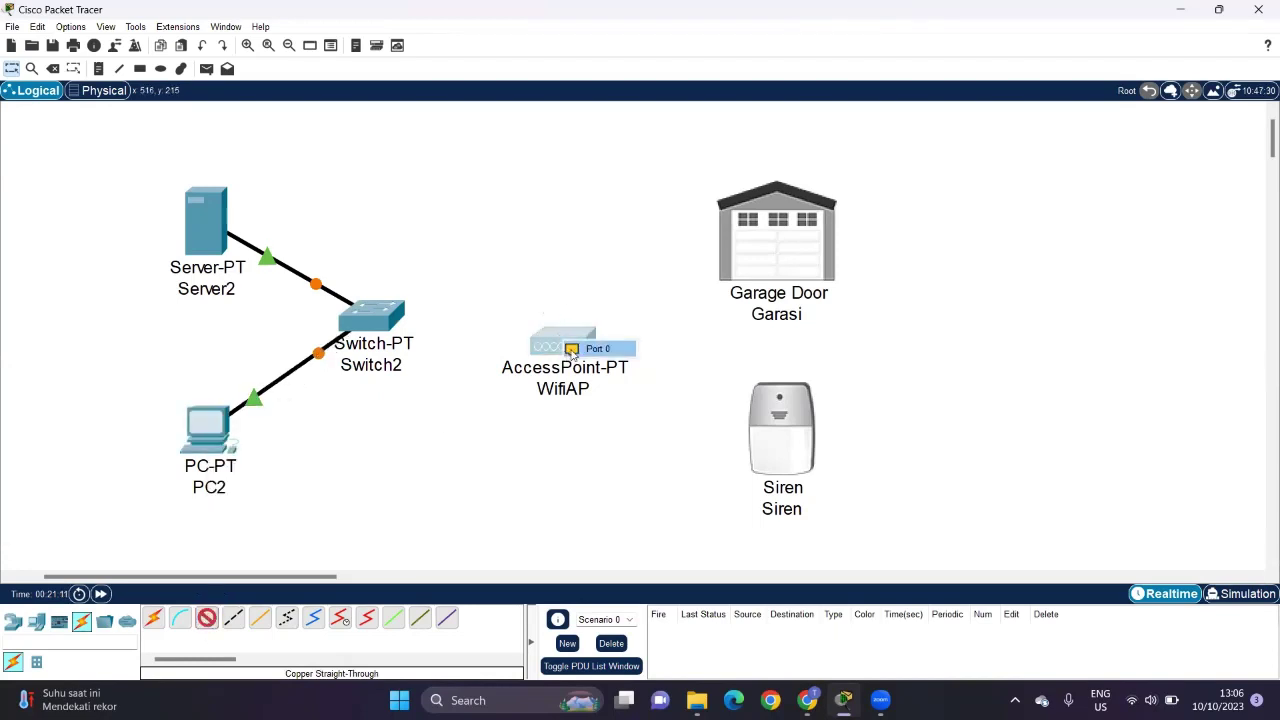
{"action": "left_click", "coordinate": [575, 348]}
{"action": "left_click", "coordinate": [386, 318]}
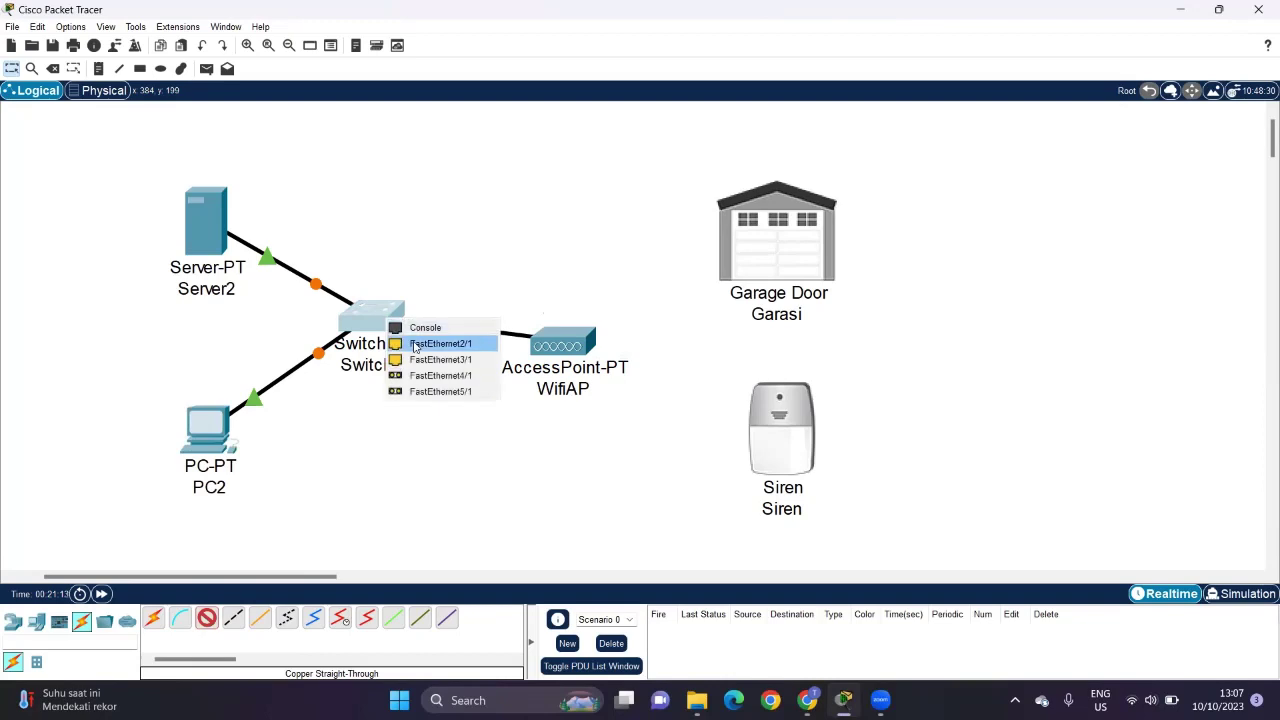
{"action": "left_click", "coordinate": [415, 344]}
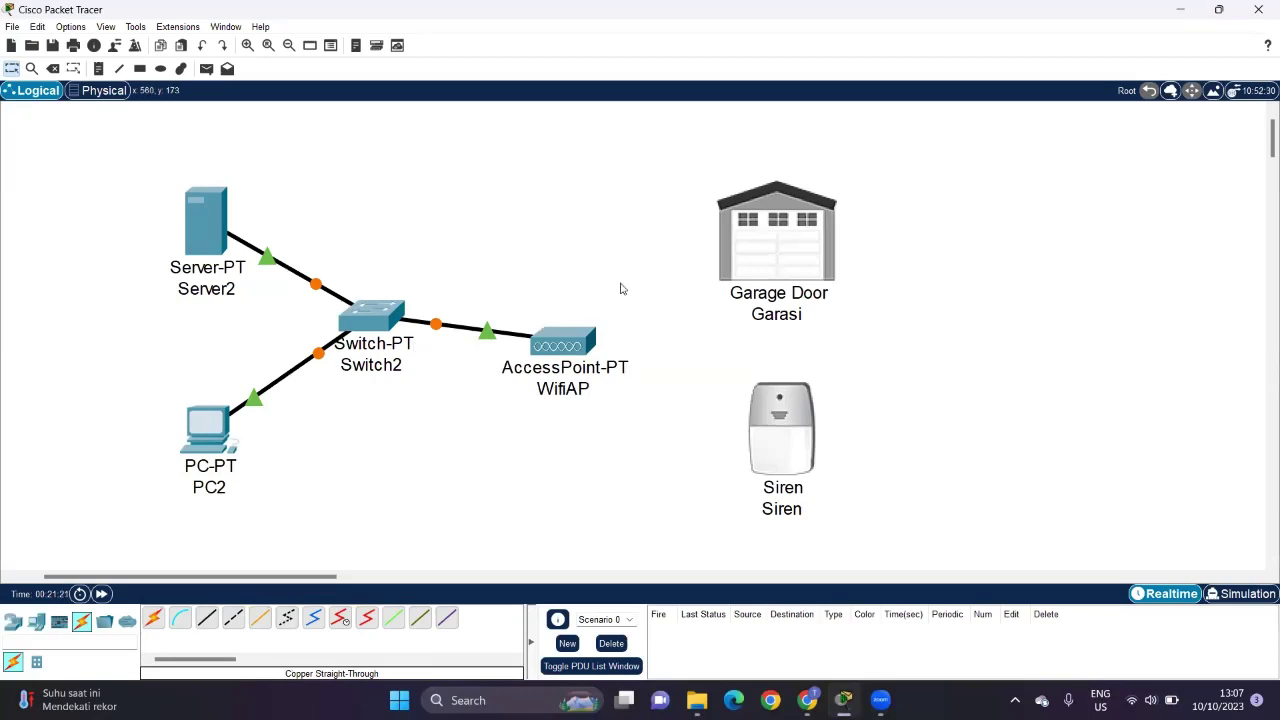
{"action": "left_click_drag", "start_coordinate": [564, 345], "coordinate": [563, 331]}
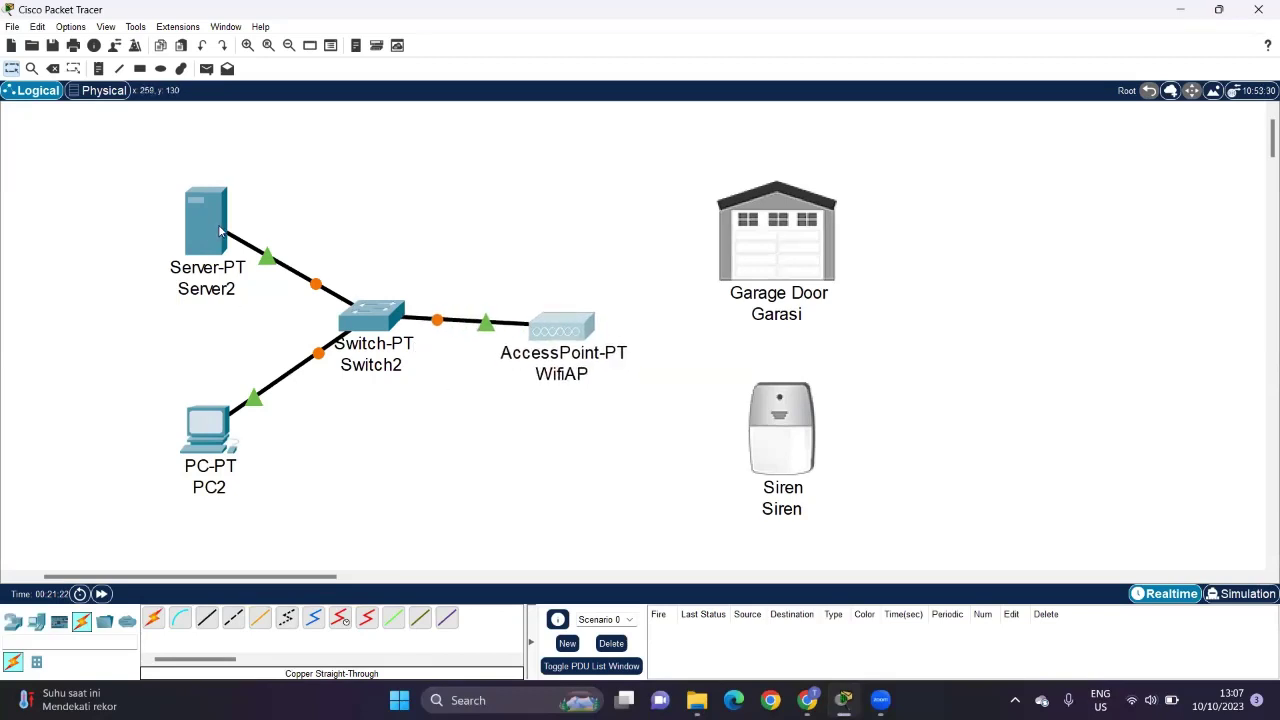
{"action": "left_click_drag", "start_coordinate": [220, 232], "coordinate": [220, 232]}
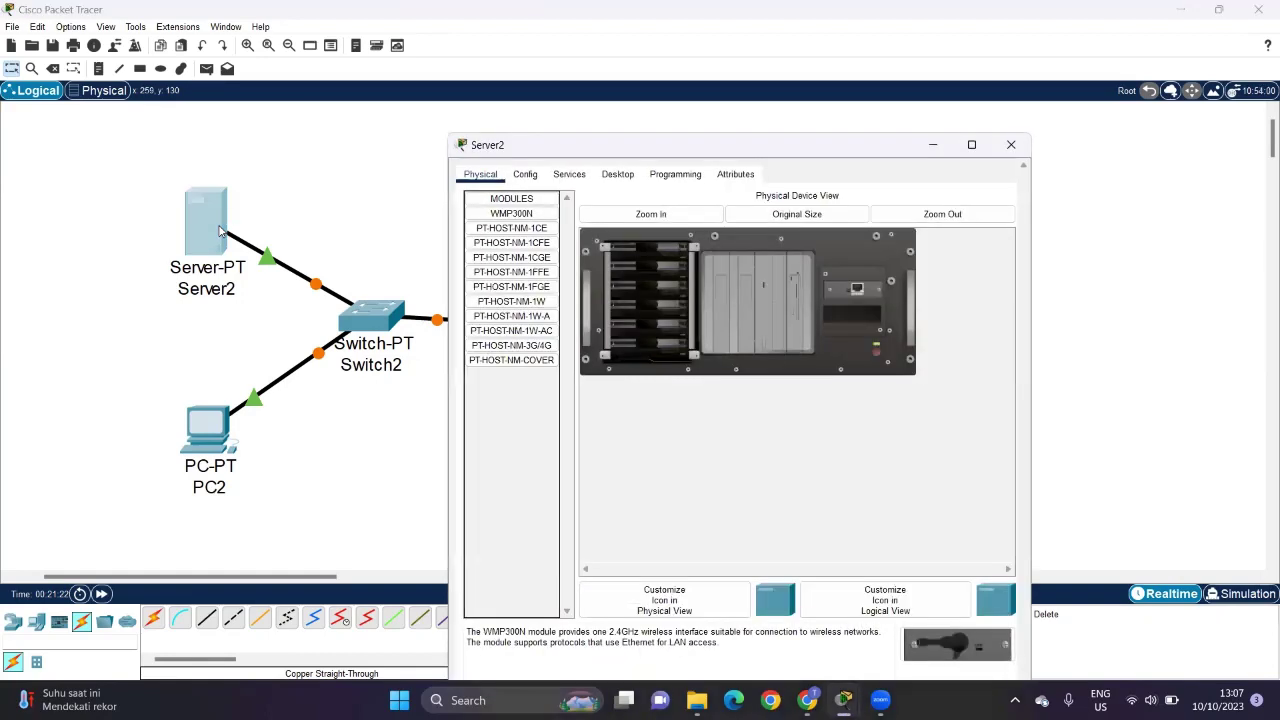
Step: Open Server2's IP Configuration page and move its window up and left
{"action": "left_click", "coordinate": [603, 180]}
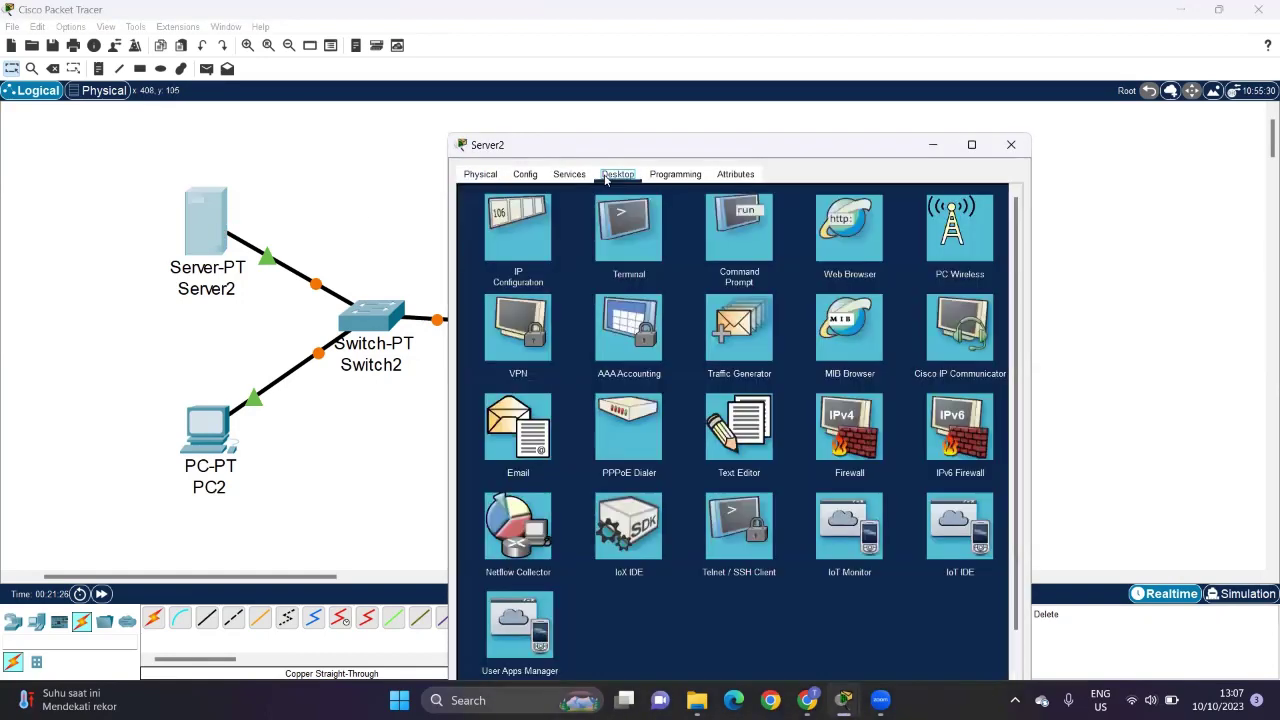
{"action": "left_click", "coordinate": [513, 243]}
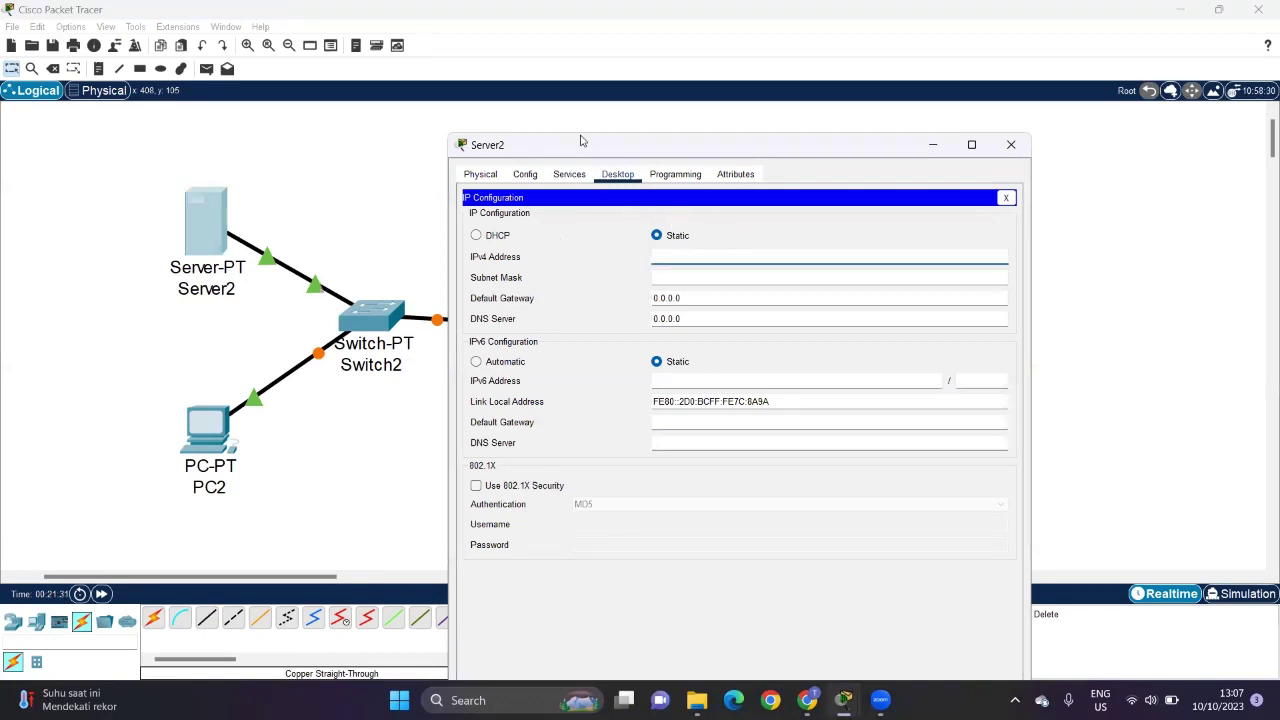
{"action": "left_click_drag", "start_coordinate": [581, 140], "coordinate": [527, 86]}
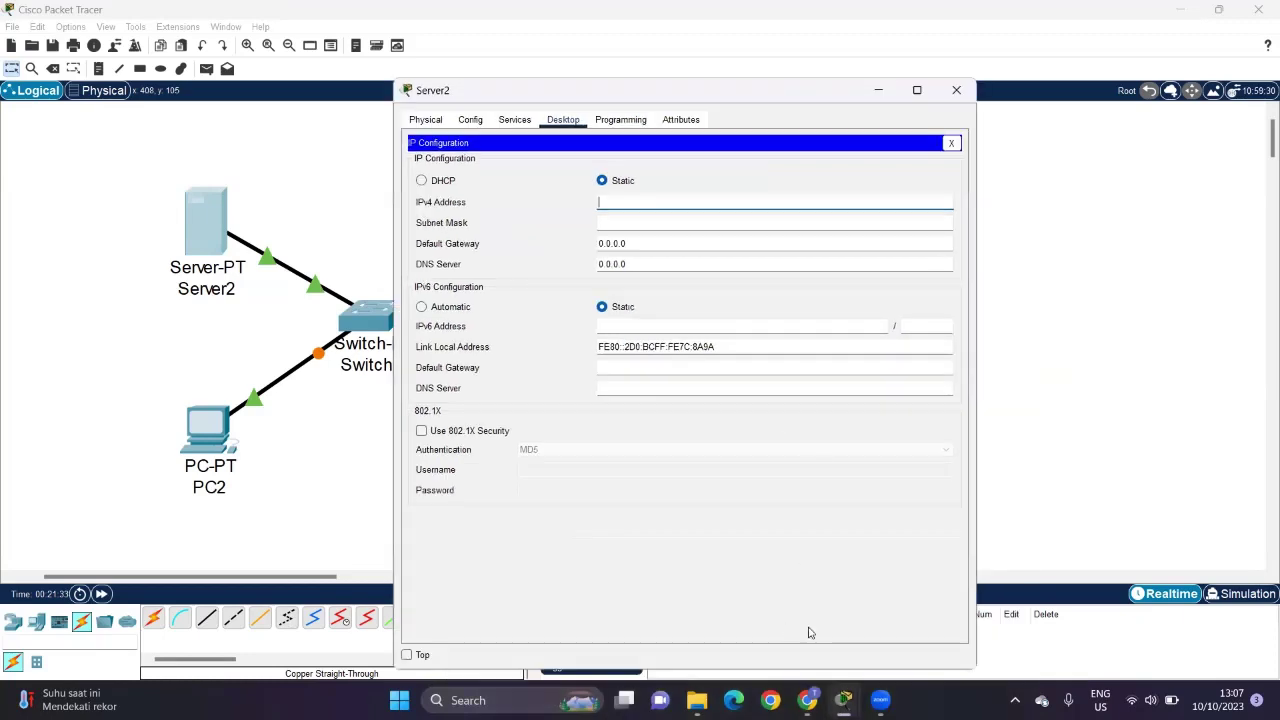
Step: Check the Praktikum5.docx assignment, then bring Server2's window back in front of the browser
{"action": "mouse_move", "coordinate": [834, 665]}
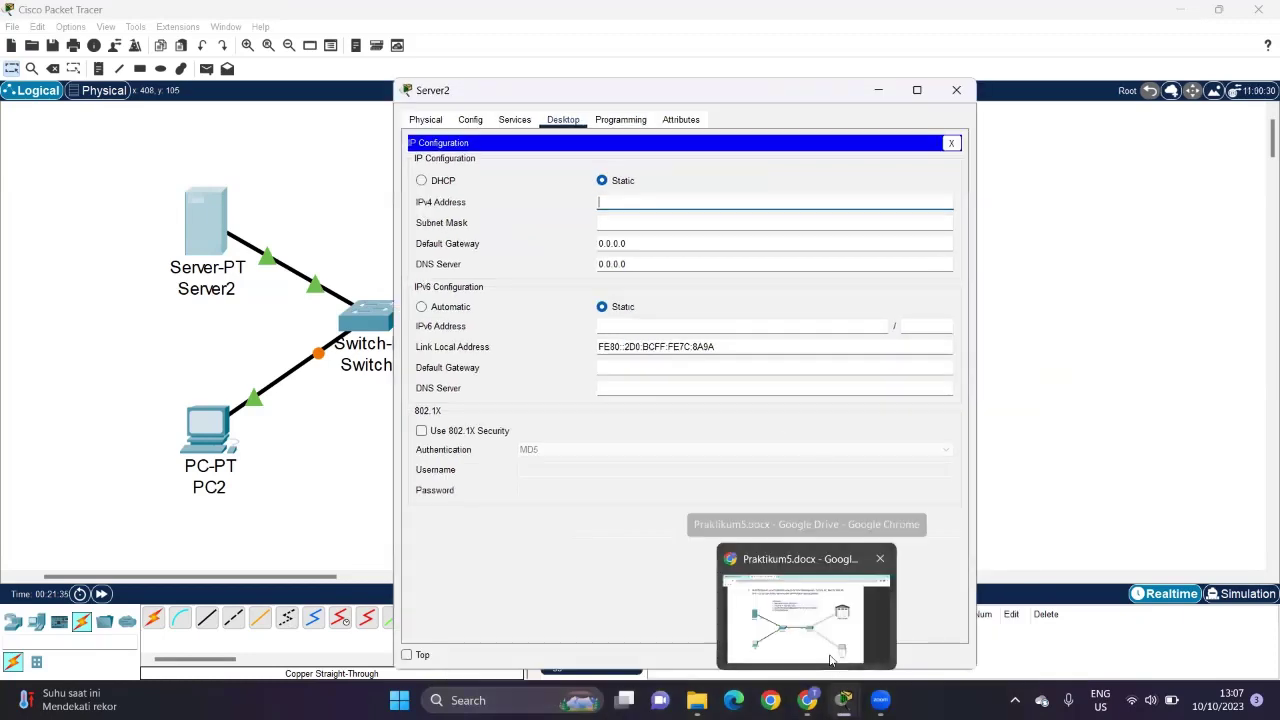
{"action": "left_click", "coordinate": [834, 660]}
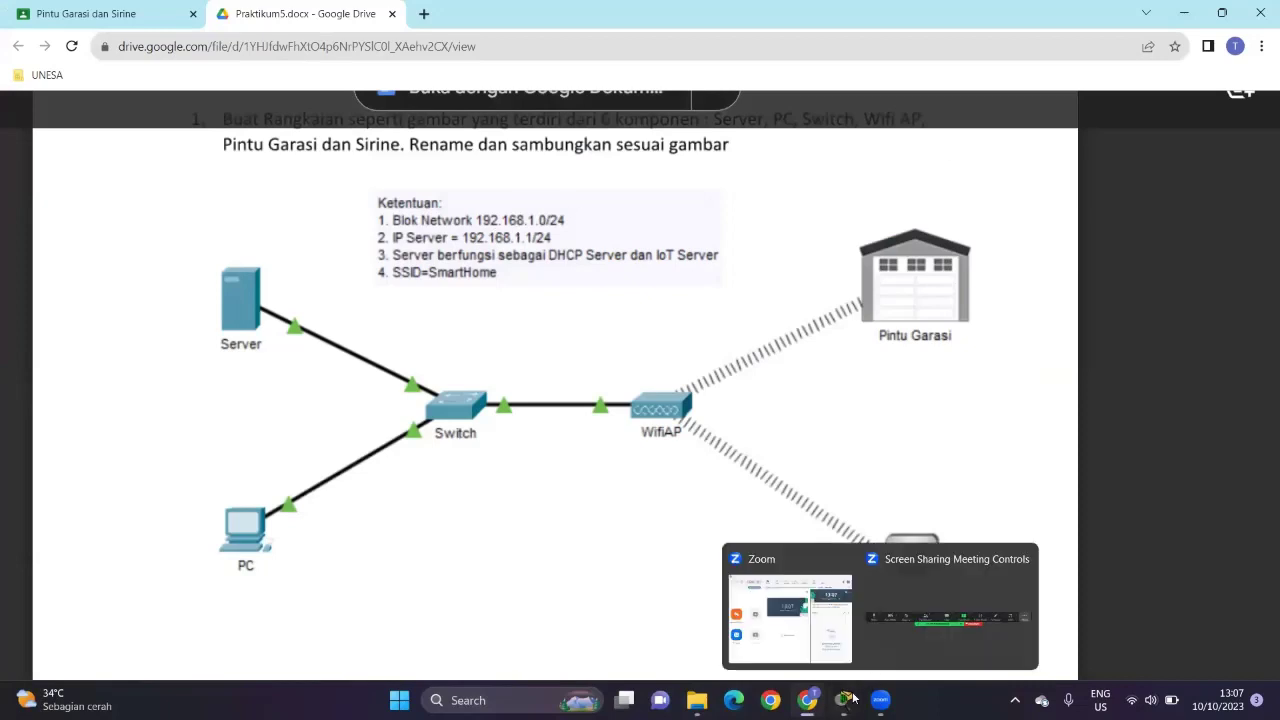
{"action": "mouse_move", "coordinate": [844, 700]}
{"action": "left_click", "coordinate": [1000, 610]}
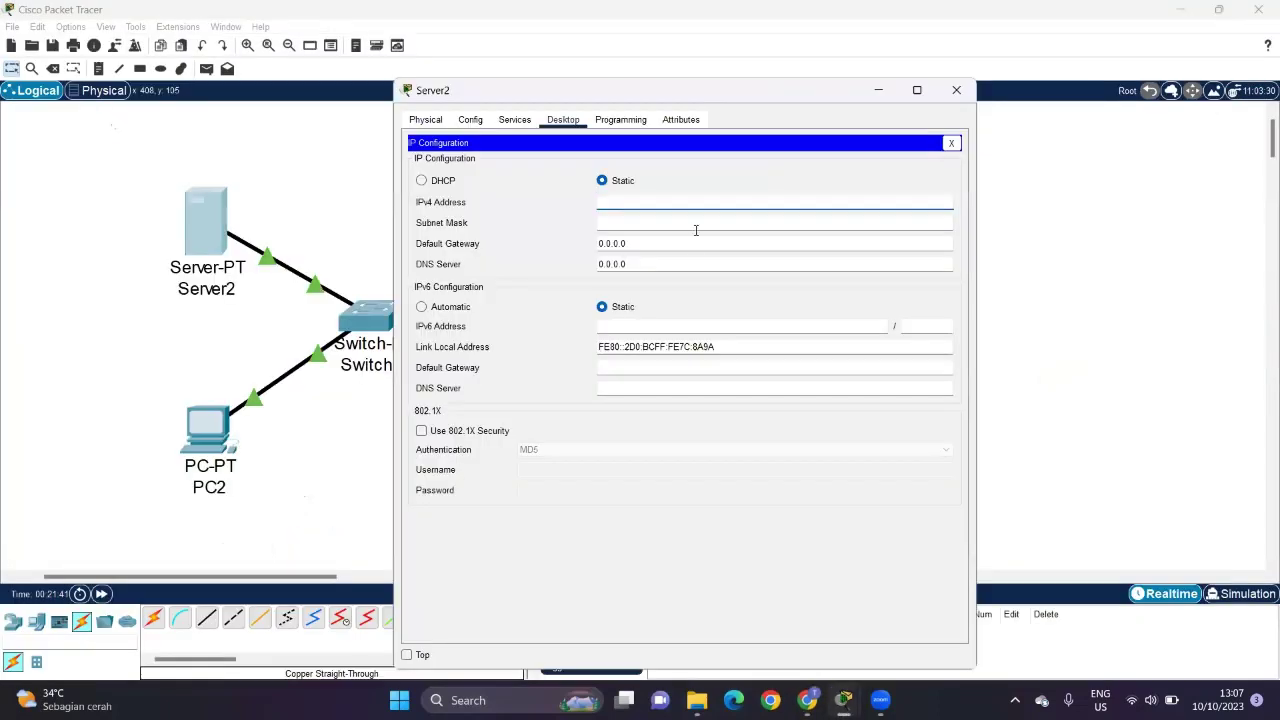
Step: Enter Server2's IPv4 address 192.168.1.1 so the subnet mask fills in as 255.255.255.0
{"action": "left_click", "coordinate": [670, 196]}
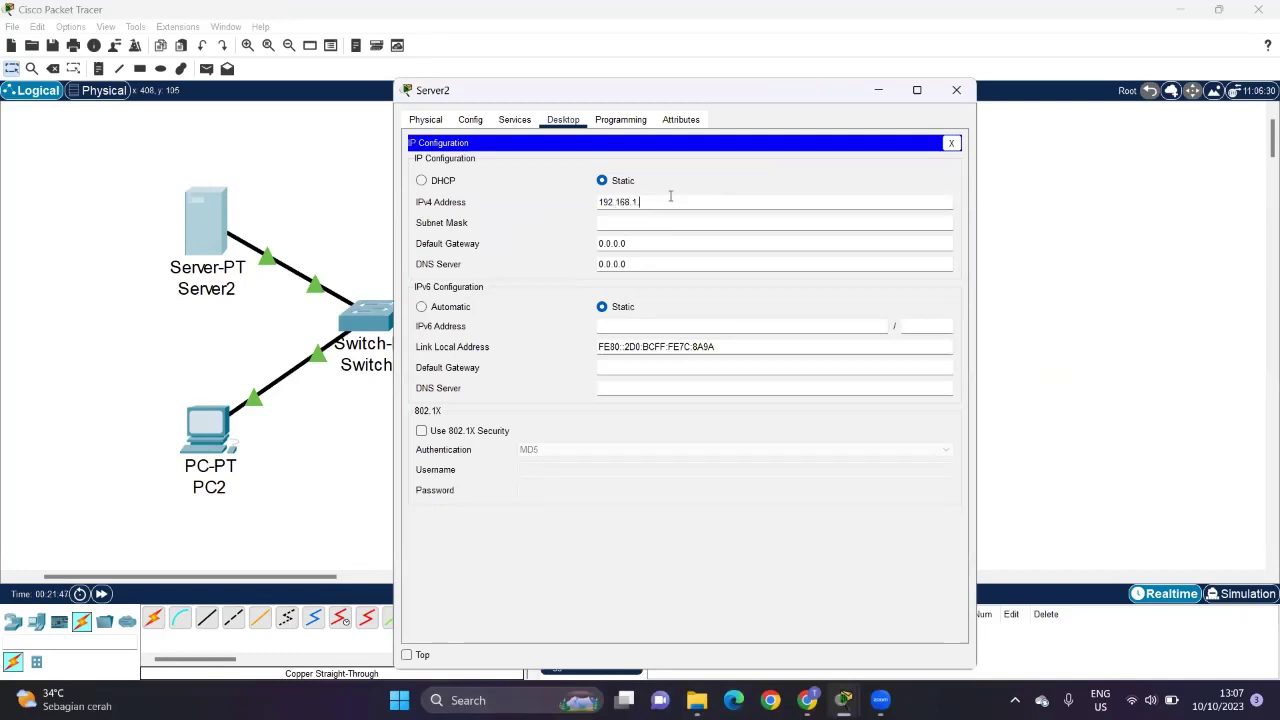
{"action": "left_click", "coordinate": [703, 181]}
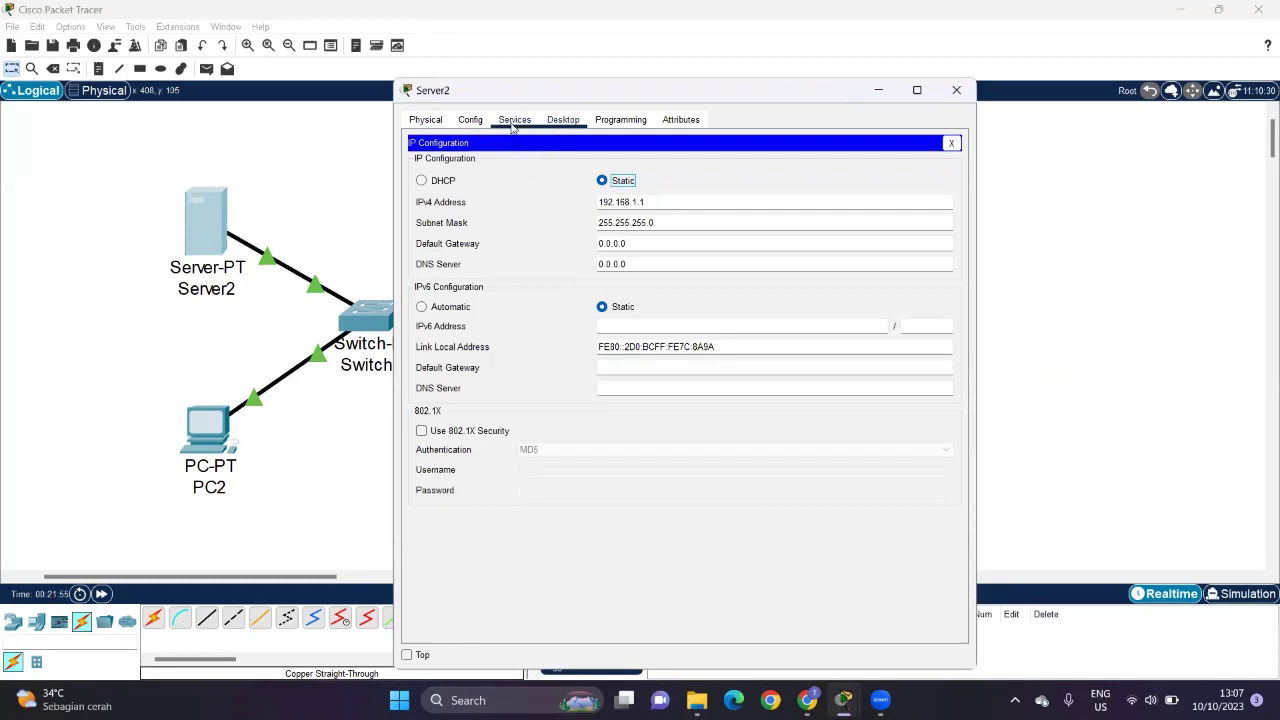
{"action": "left_click", "coordinate": [514, 121]}
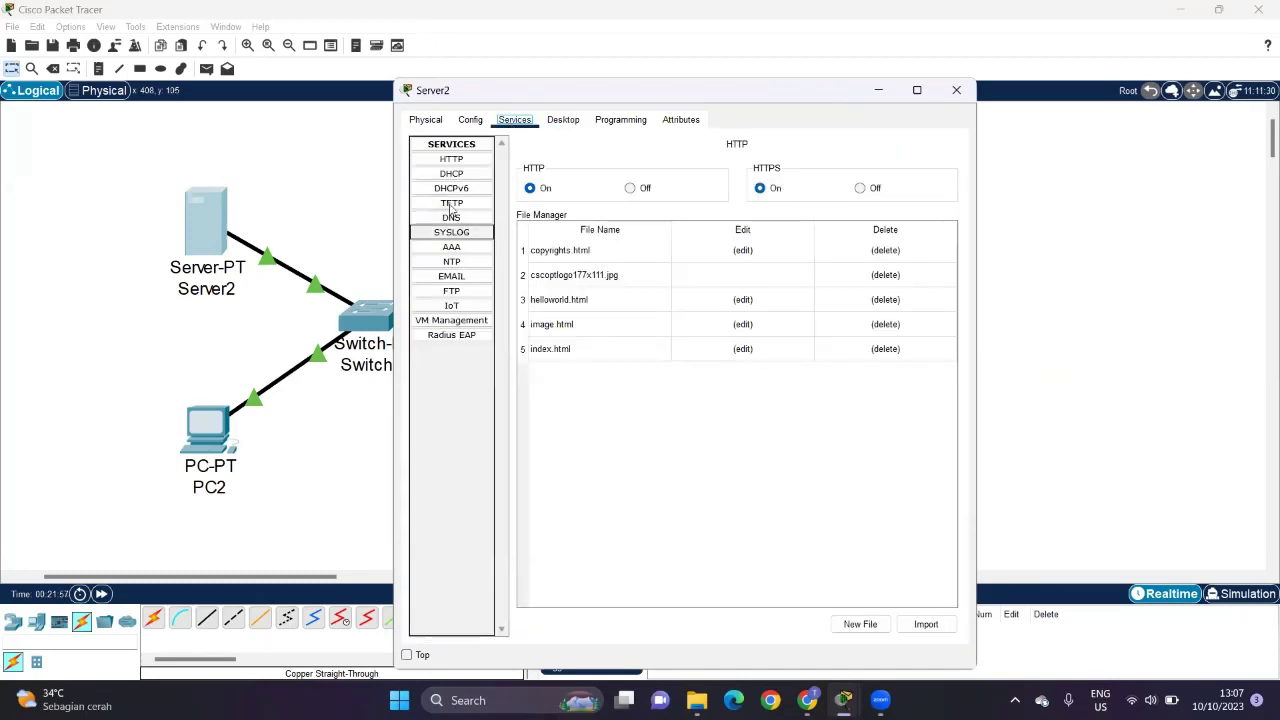
Step: Turn on Server2's DHCP service with start address ending in .2 and maximum 20 users
{"action": "left_click", "coordinate": [460, 174]}
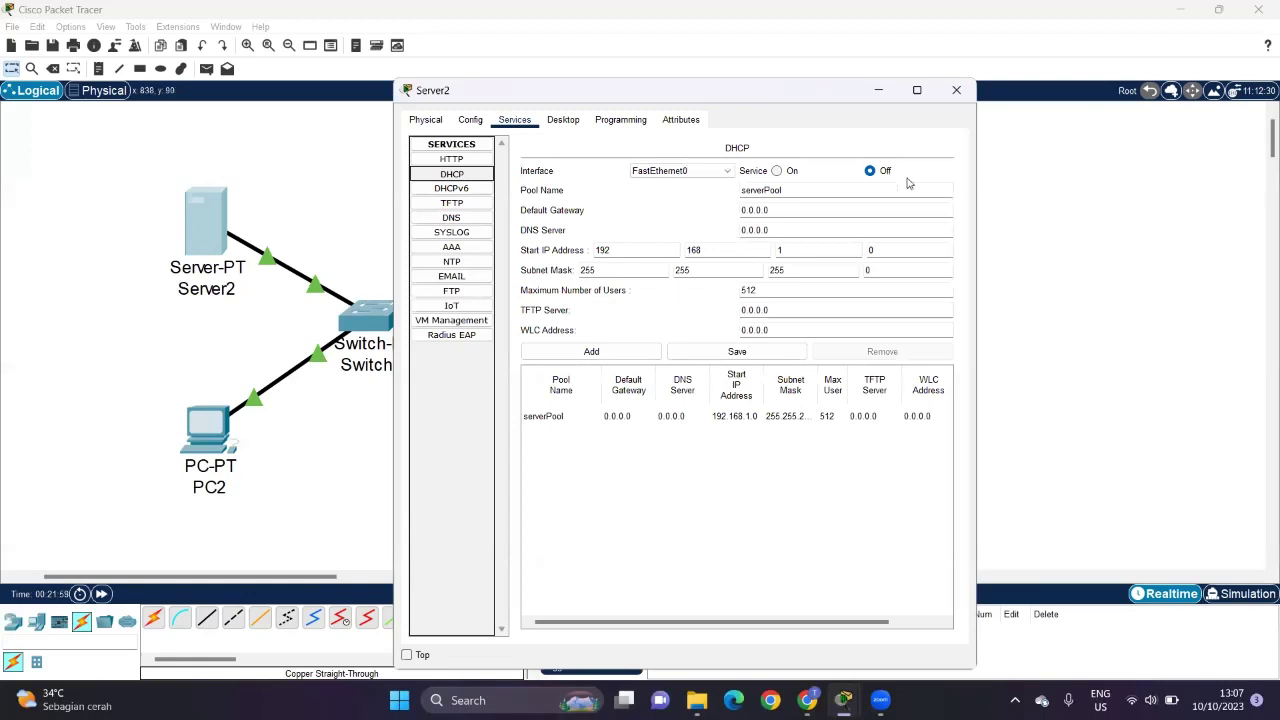
{"action": "left_click", "coordinate": [779, 171]}
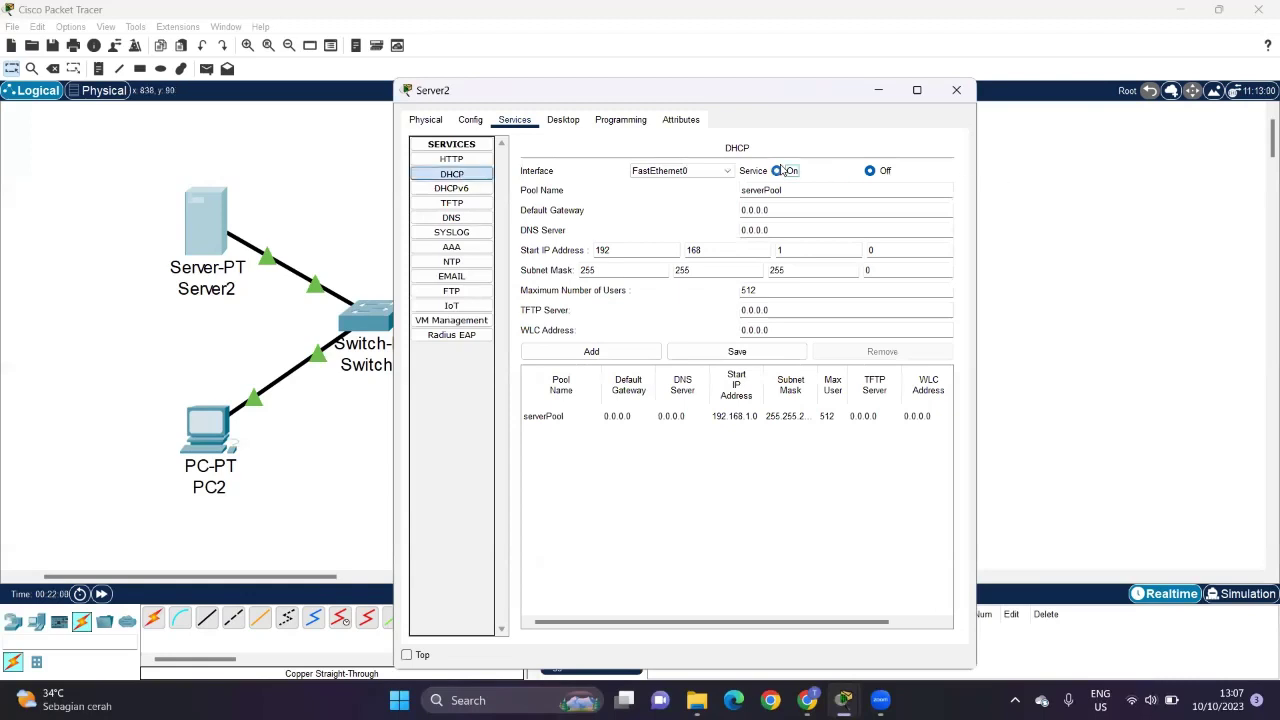
{"action": "double_click", "coordinate": [892, 248]}
{"action": "type", "text": "2"}
{"action": "double_click", "coordinate": [778, 290]}
{"action": "type", "text": "20"}
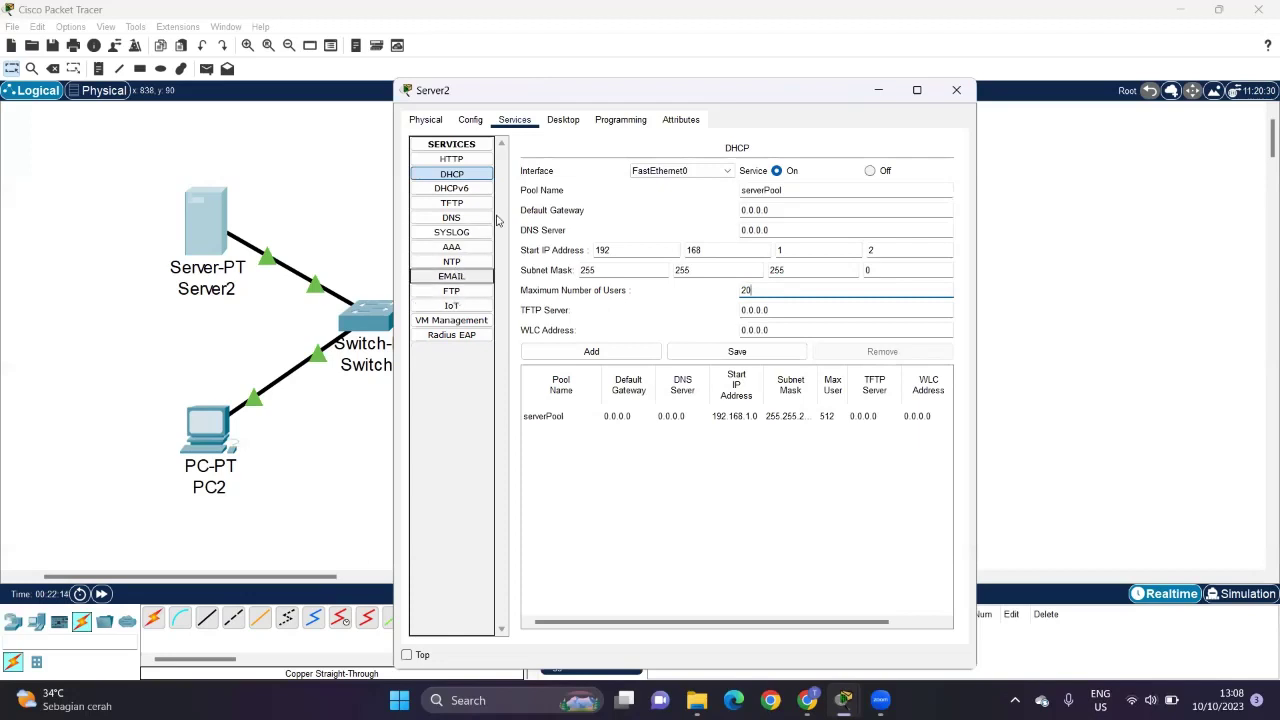
{"action": "left_click", "coordinate": [689, 583]}
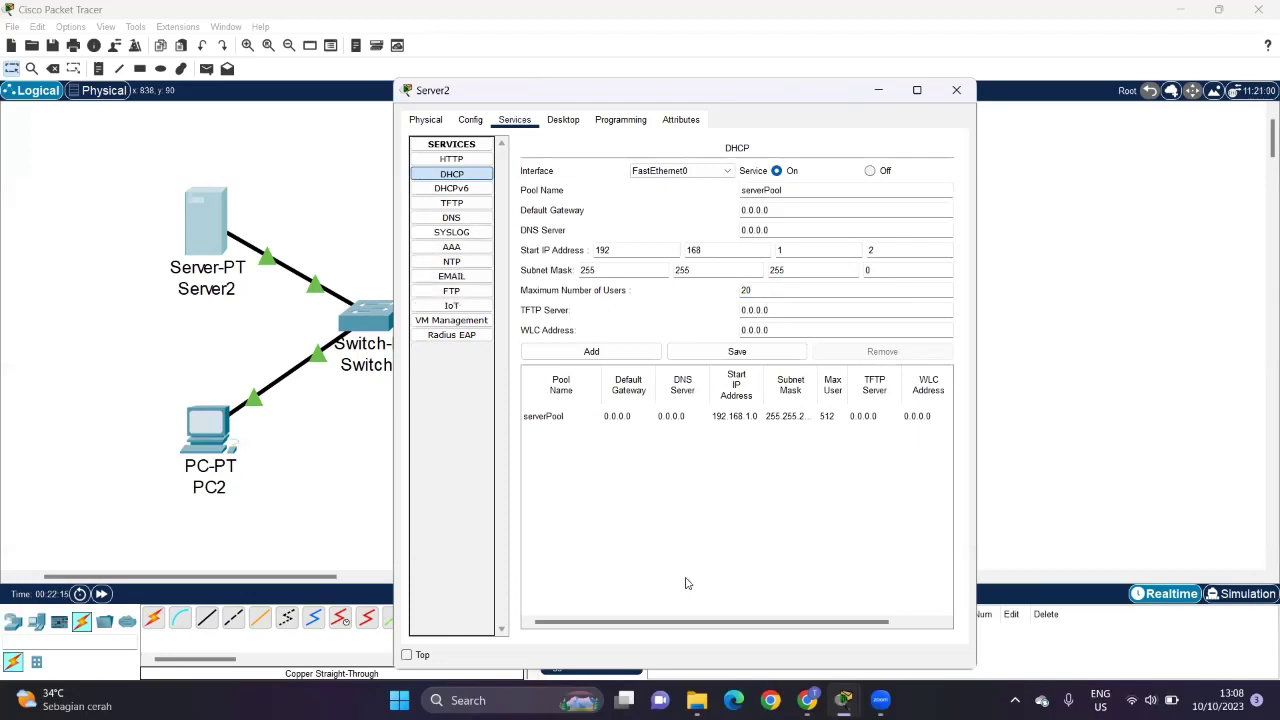
Step: Turn on the IoT registration server service and close Server2's window
{"action": "left_click", "coordinate": [474, 305]}
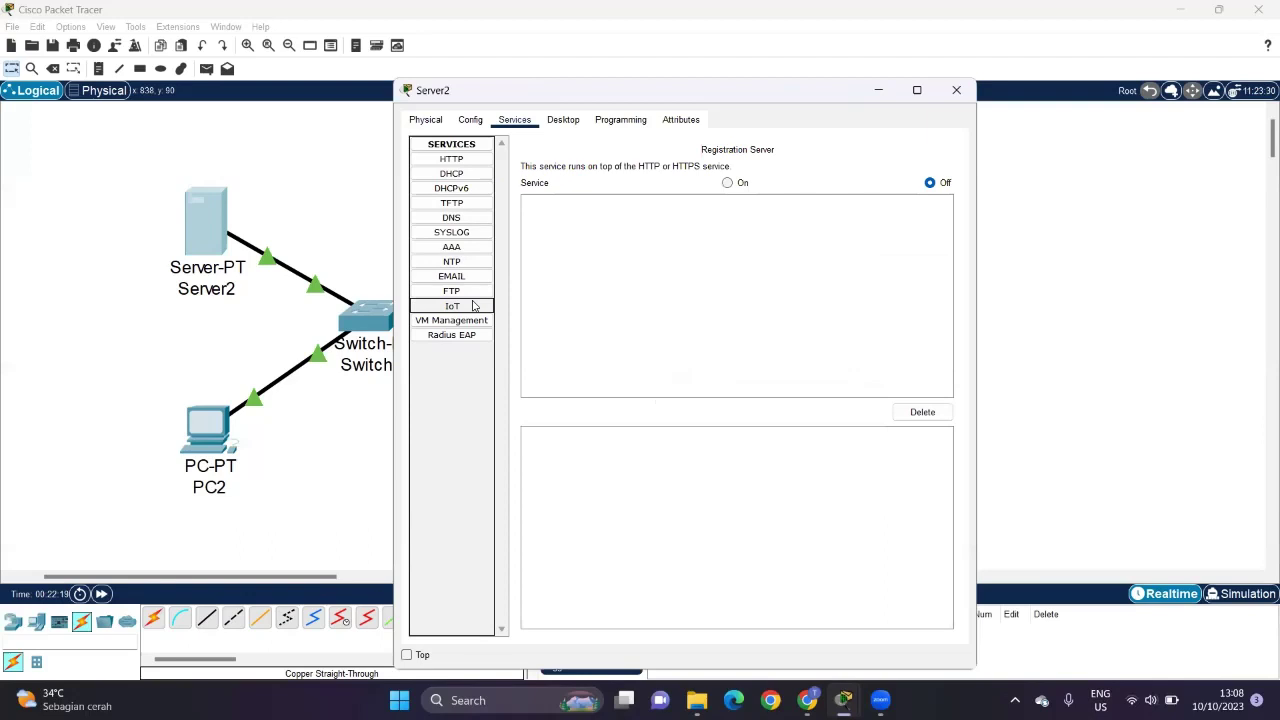
{"action": "left_click", "coordinate": [729, 183]}
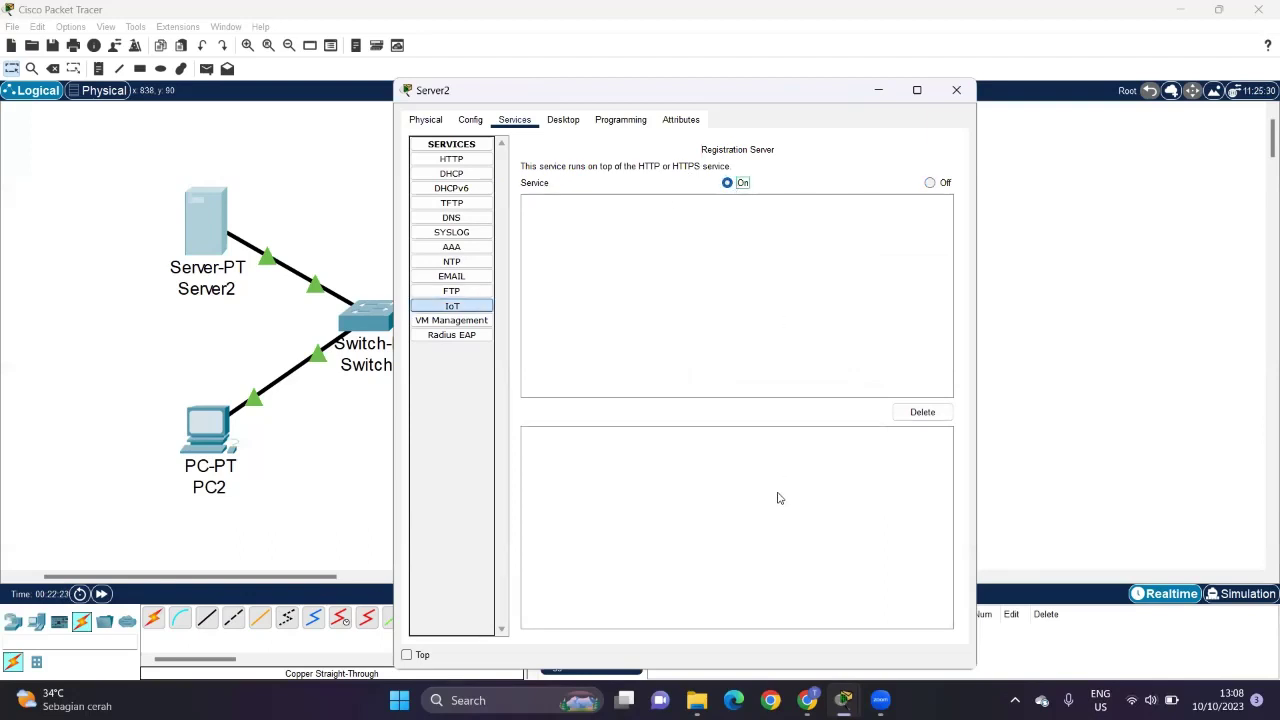
{"action": "left_click", "coordinate": [451, 173]}
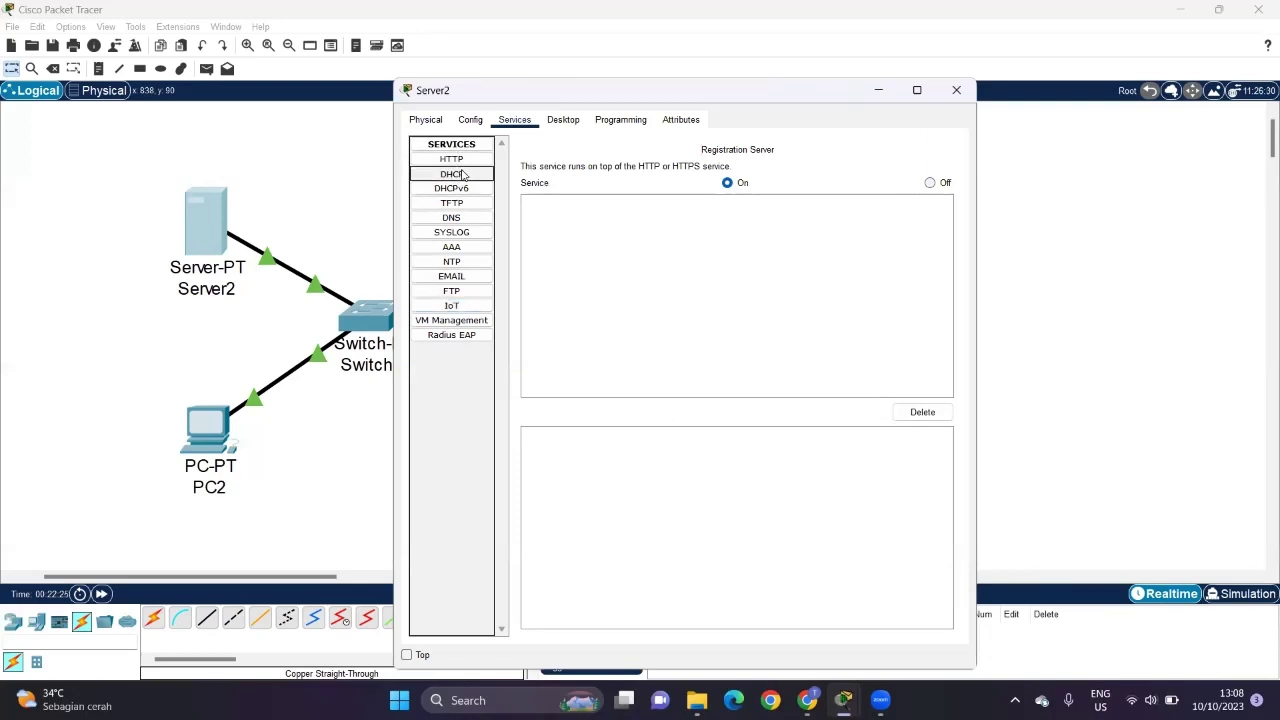
{"action": "left_click", "coordinate": [452, 306]}
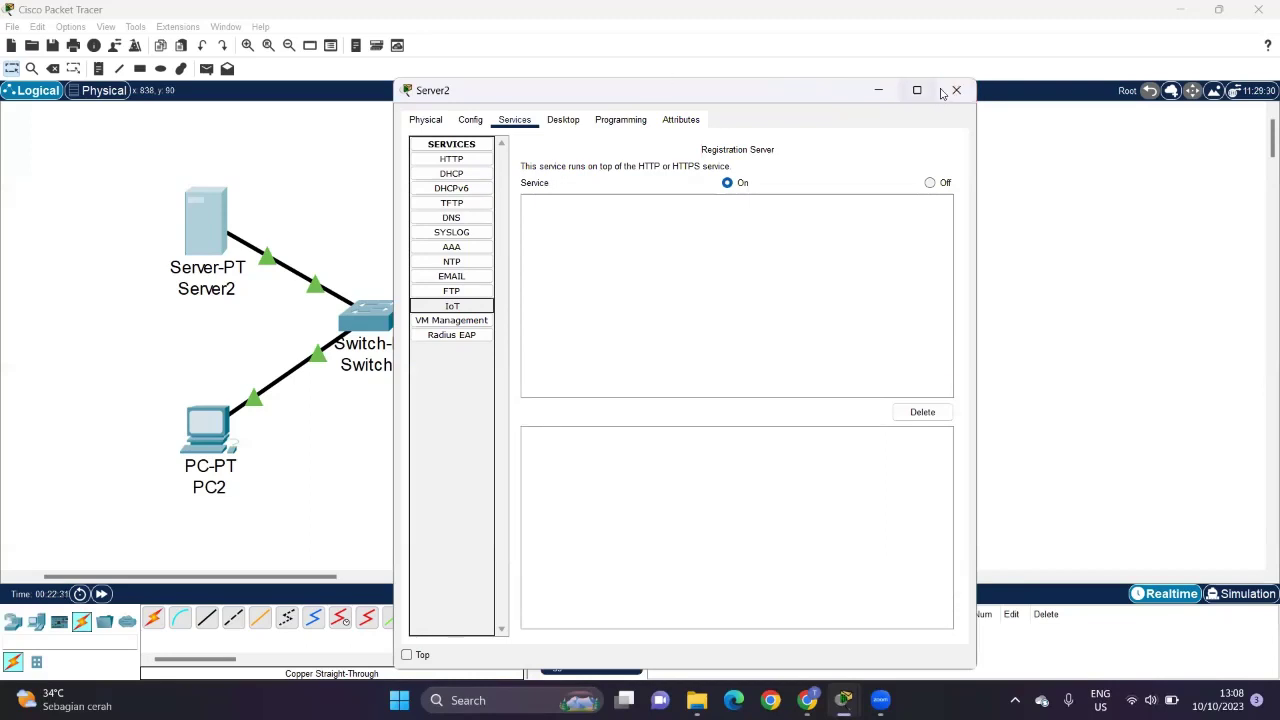
{"action": "left_click", "coordinate": [956, 90]}
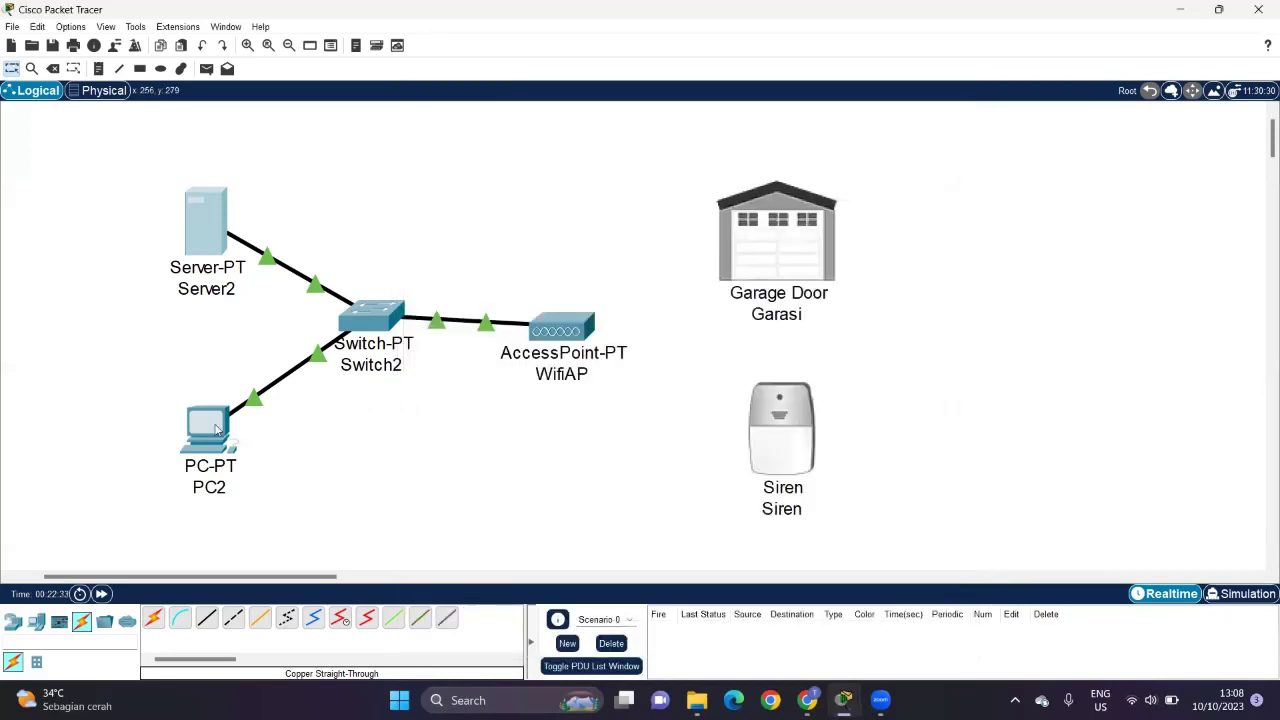
Step: Switch PC2's IP configuration to DHCP so it receives 192.168.1.2, then open its Web Browser
{"action": "left_click", "coordinate": [221, 437]}
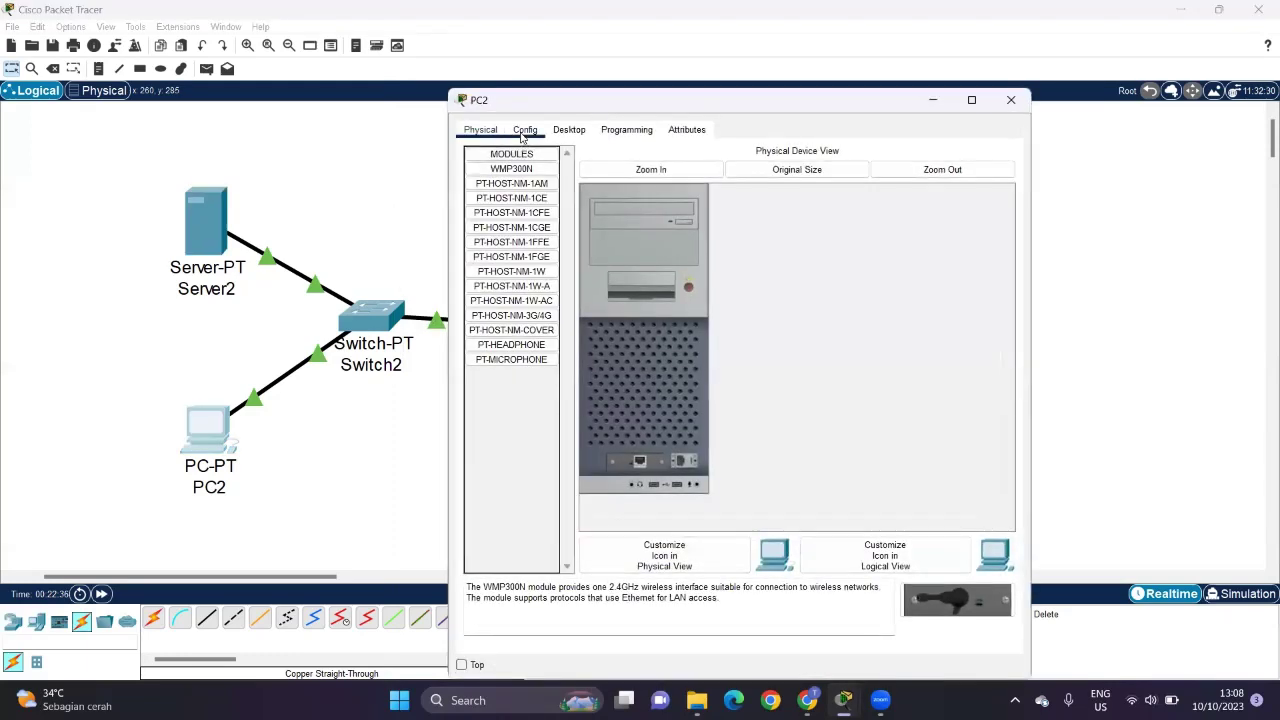
{"action": "left_click", "coordinate": [569, 129]}
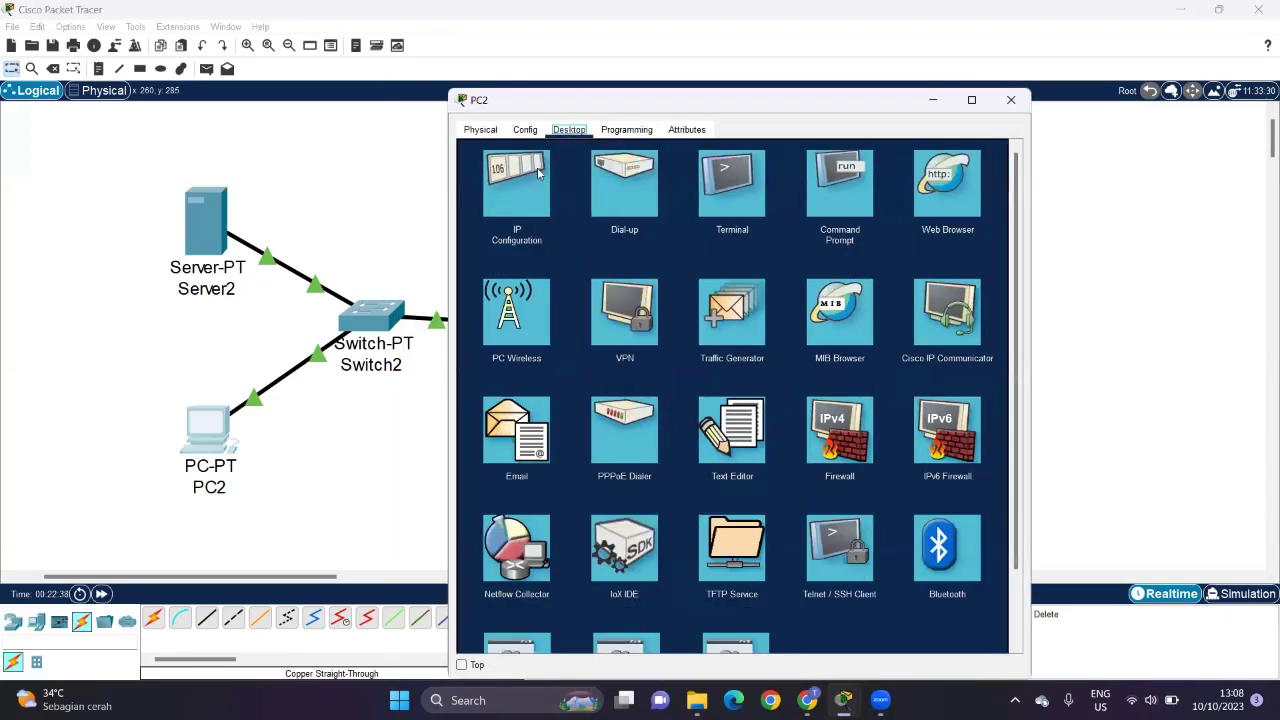
{"action": "left_click", "coordinate": [538, 173]}
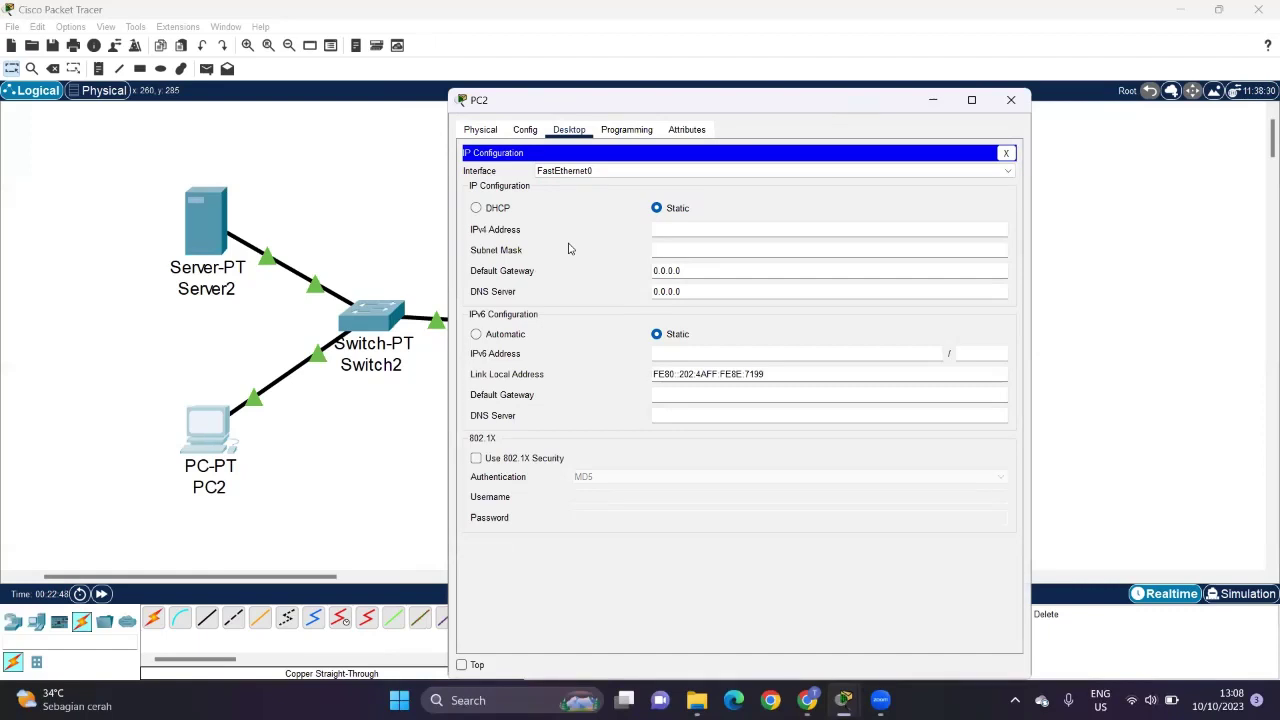
{"action": "left_click", "coordinate": [506, 208]}
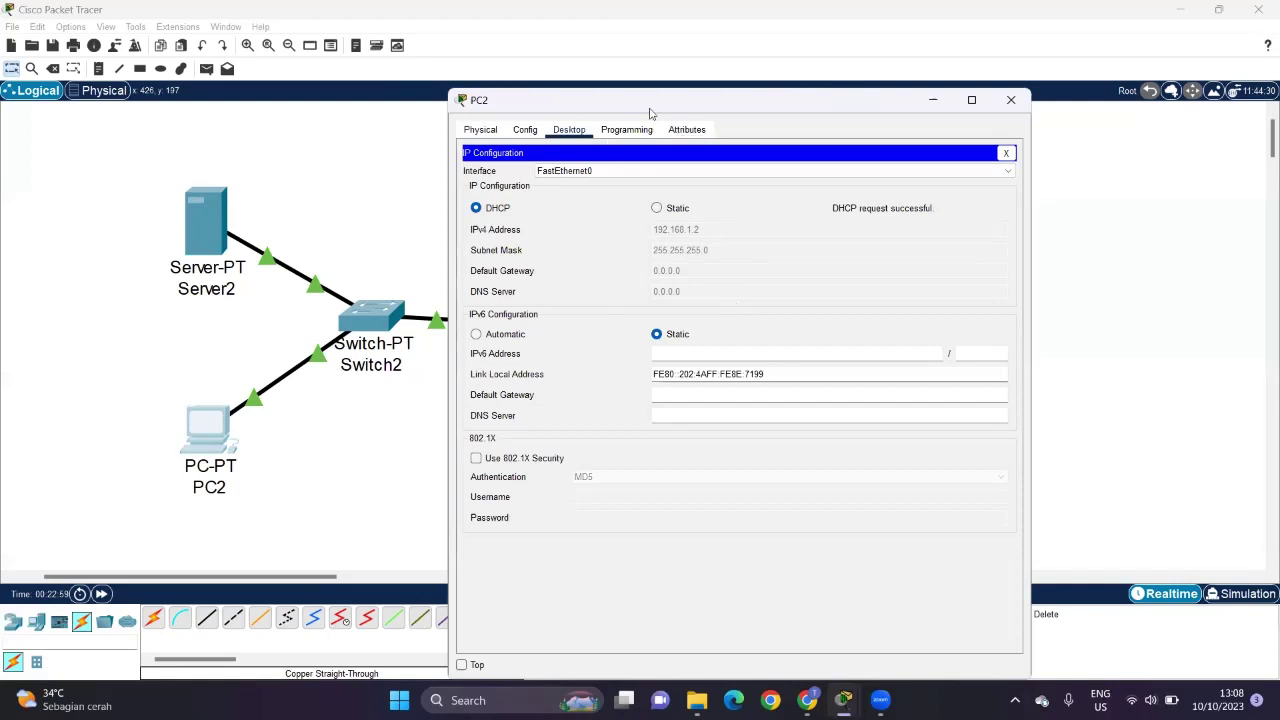
{"action": "left_click", "coordinate": [1006, 154]}
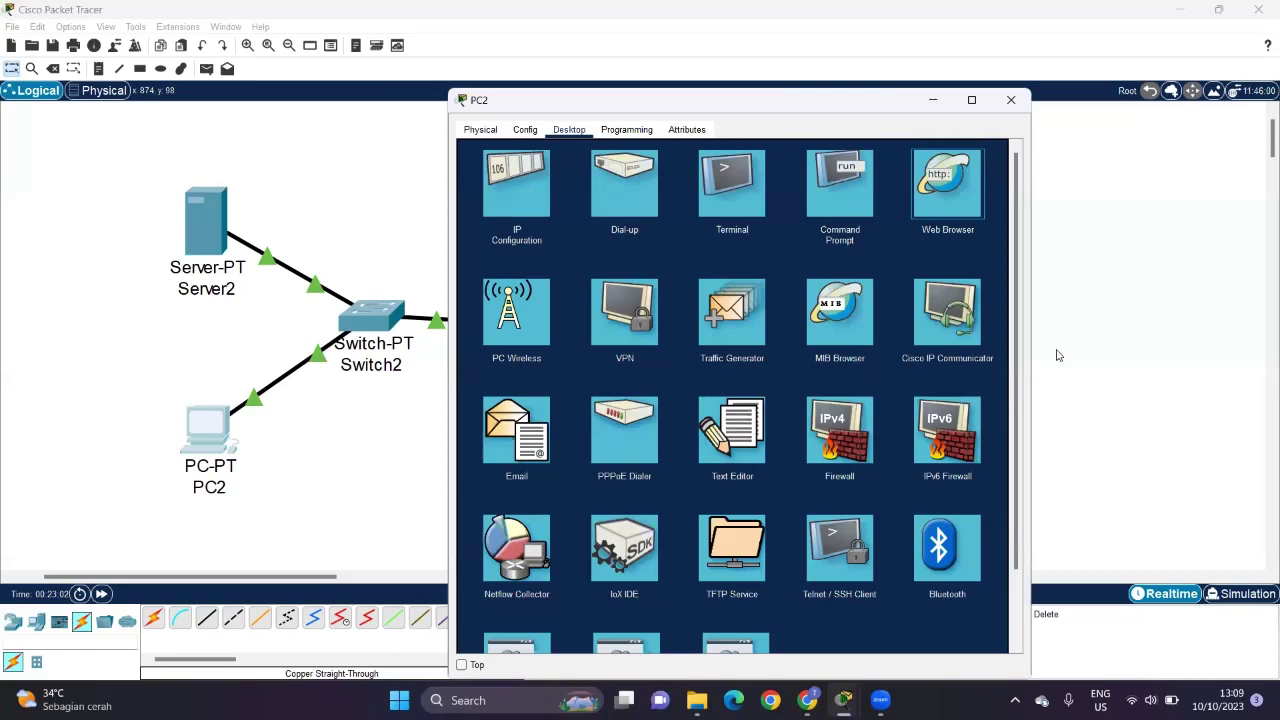
{"action": "left_click", "coordinate": [957, 238]}
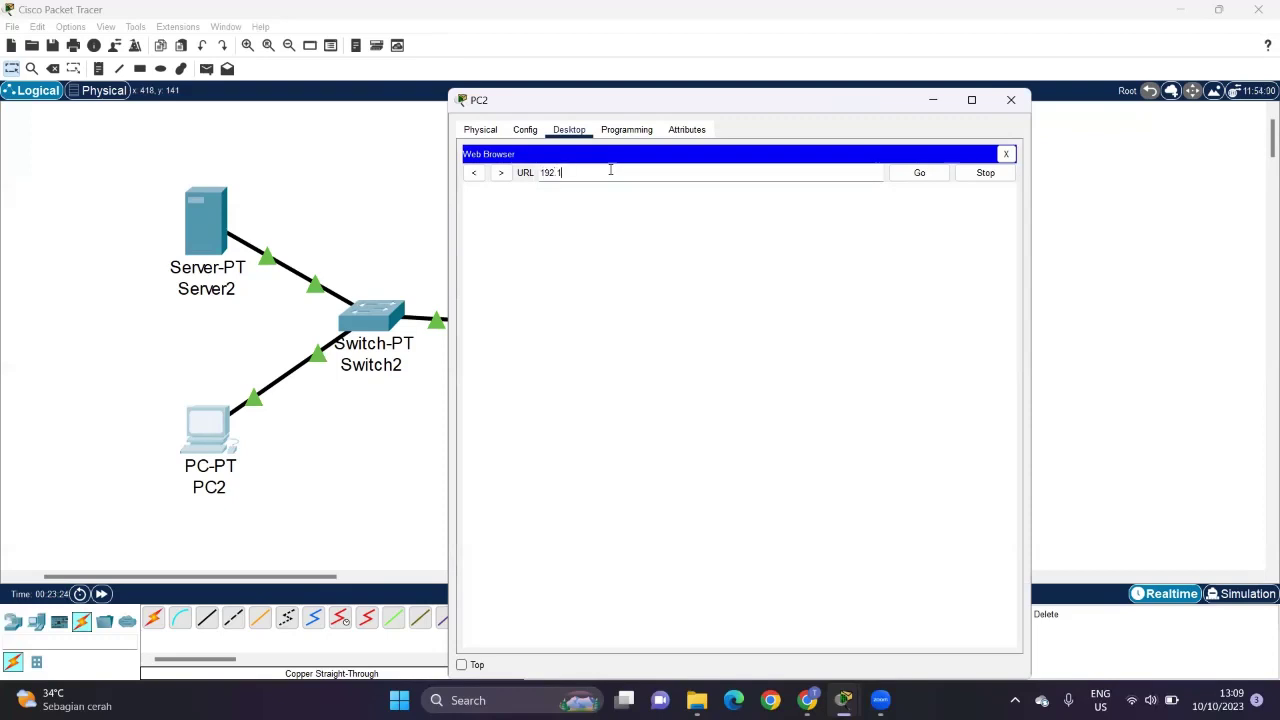
Step: Browse from PC2 to 192.168.1.1 and follow the 'Sign up now' link on the login page
{"action": "key", "text": "Return"}
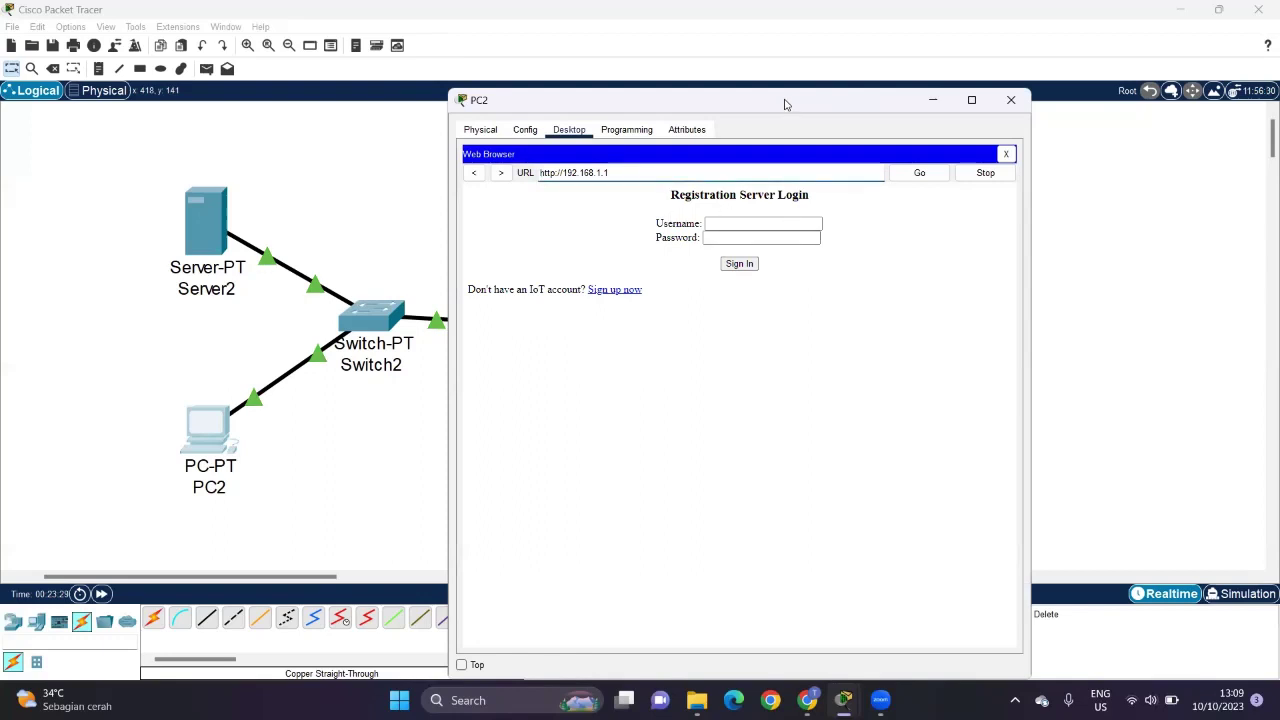
{"action": "left_click_drag", "start_coordinate": [785, 104], "coordinate": [767, 89]}
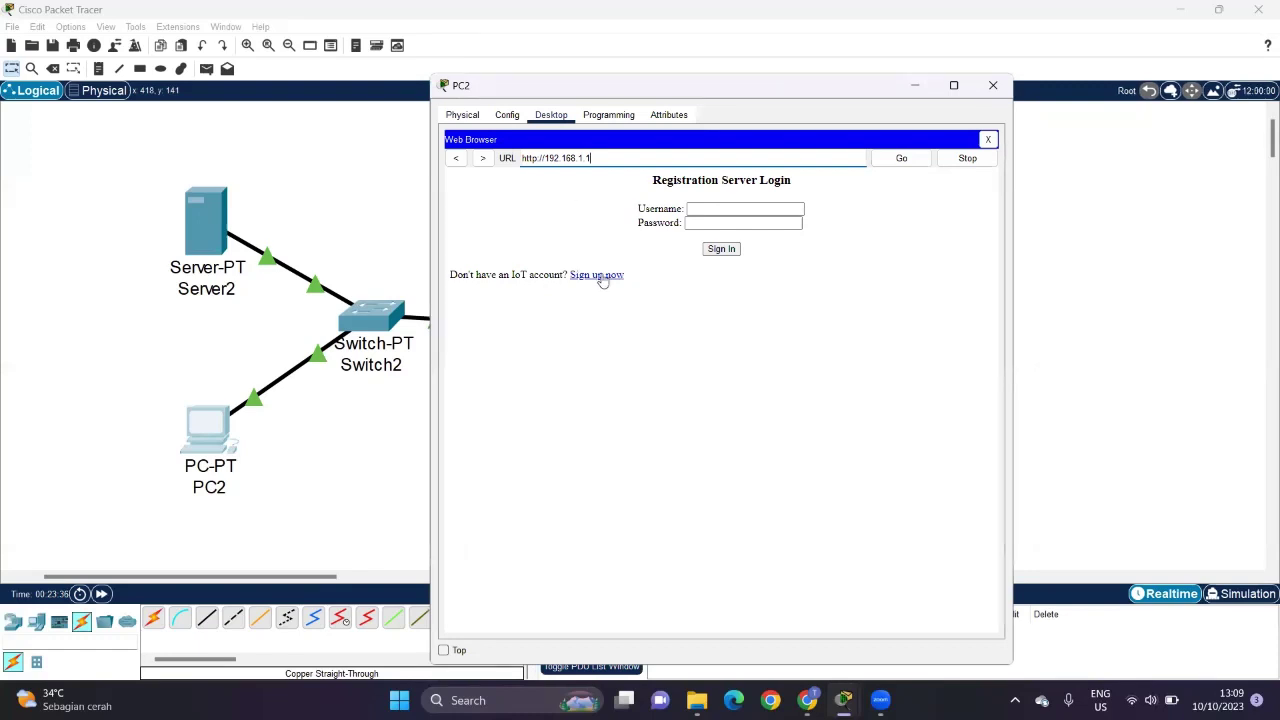
{"action": "left_click", "coordinate": [600, 275]}
Step: Enter an account username and password, create the IoT Server account, then close PC2's window
{"action": "left_click", "coordinate": [780, 210]}
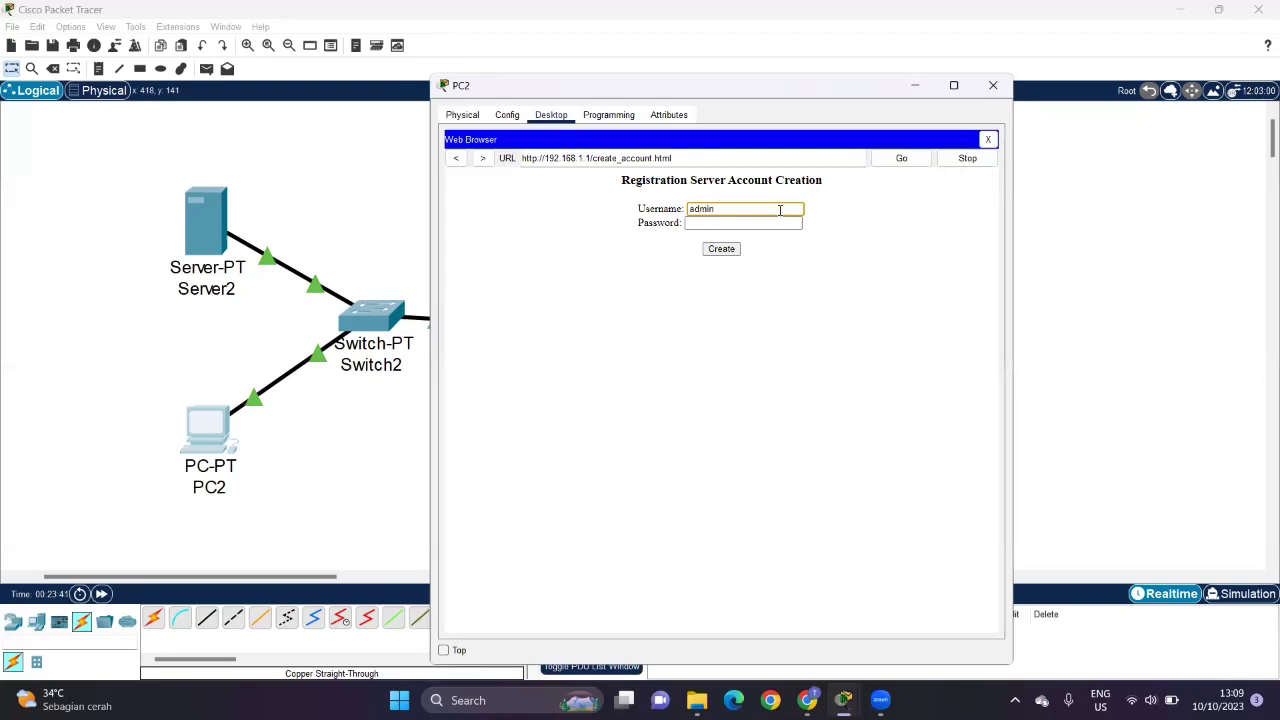
{"action": "left_click", "coordinate": [766, 223]}
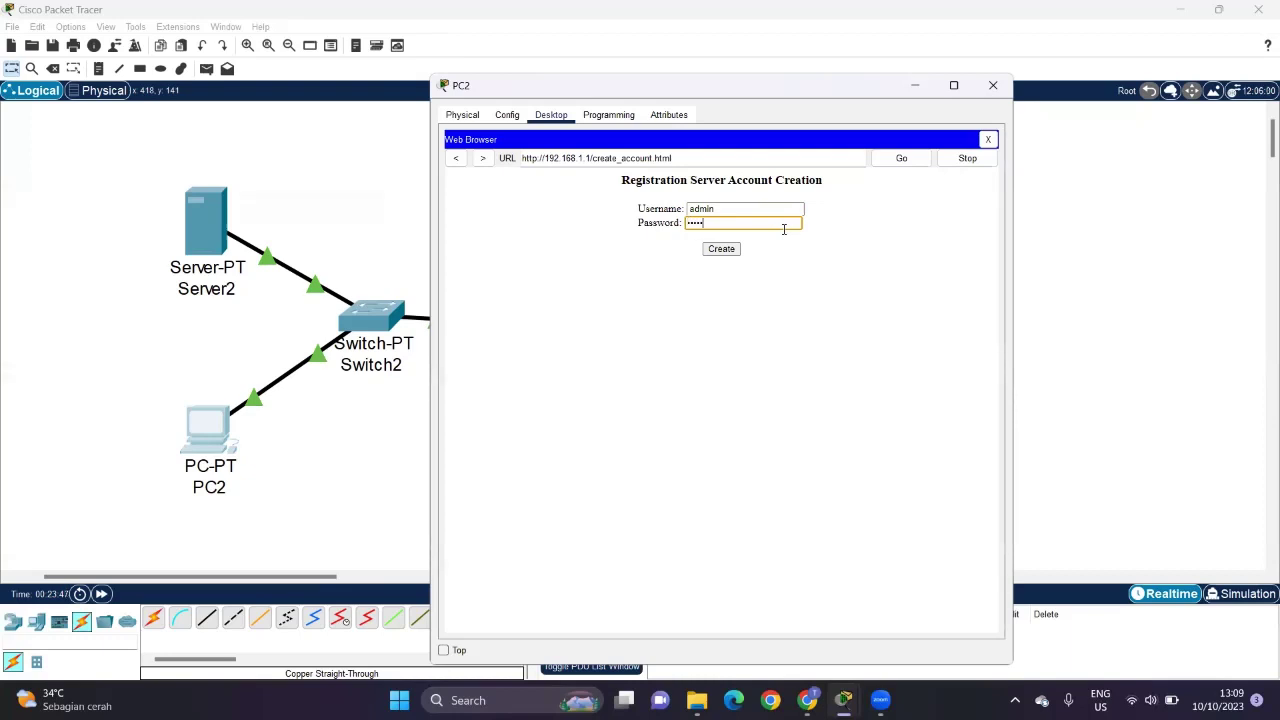
{"action": "left_click", "coordinate": [863, 262]}
{"action": "left_click", "coordinate": [721, 249]}
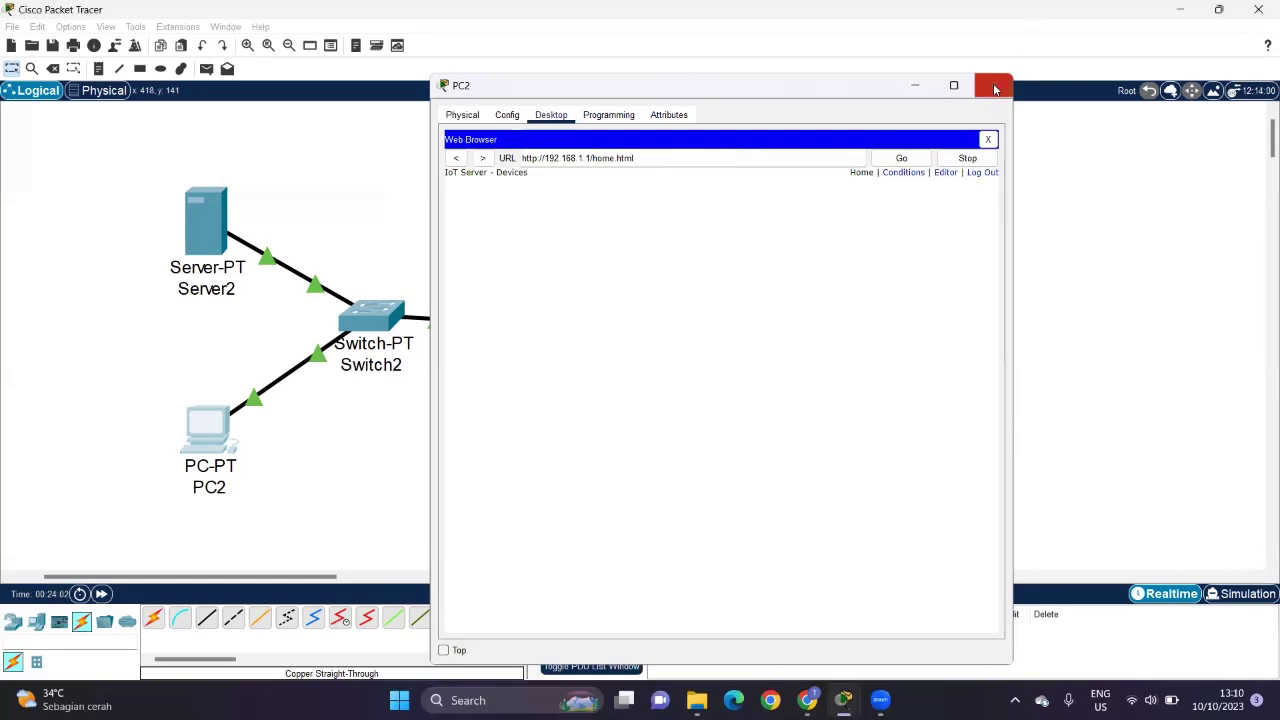
{"action": "left_click", "coordinate": [994, 89]}
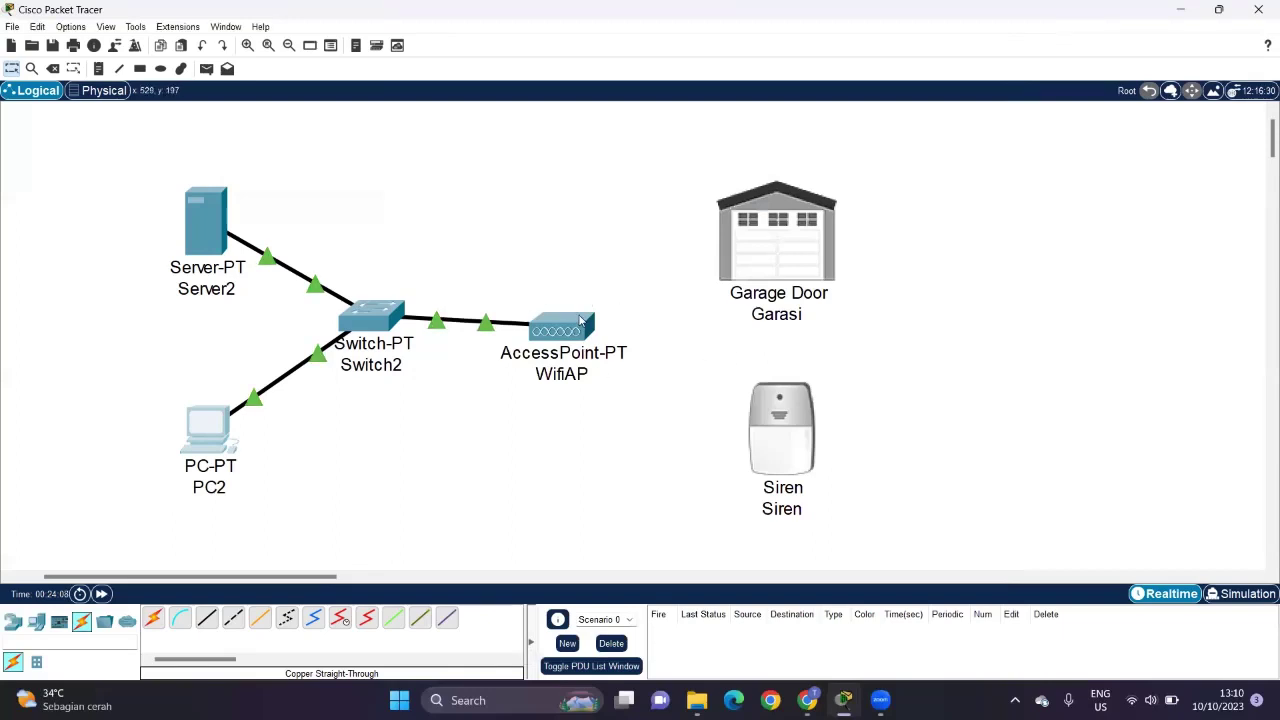
Step: Change WifiAP's Port 1 SSID from Default to SmartHome and close the WifiAP window
{"action": "left_click_drag", "start_coordinate": [580, 317], "coordinate": [579, 310]}
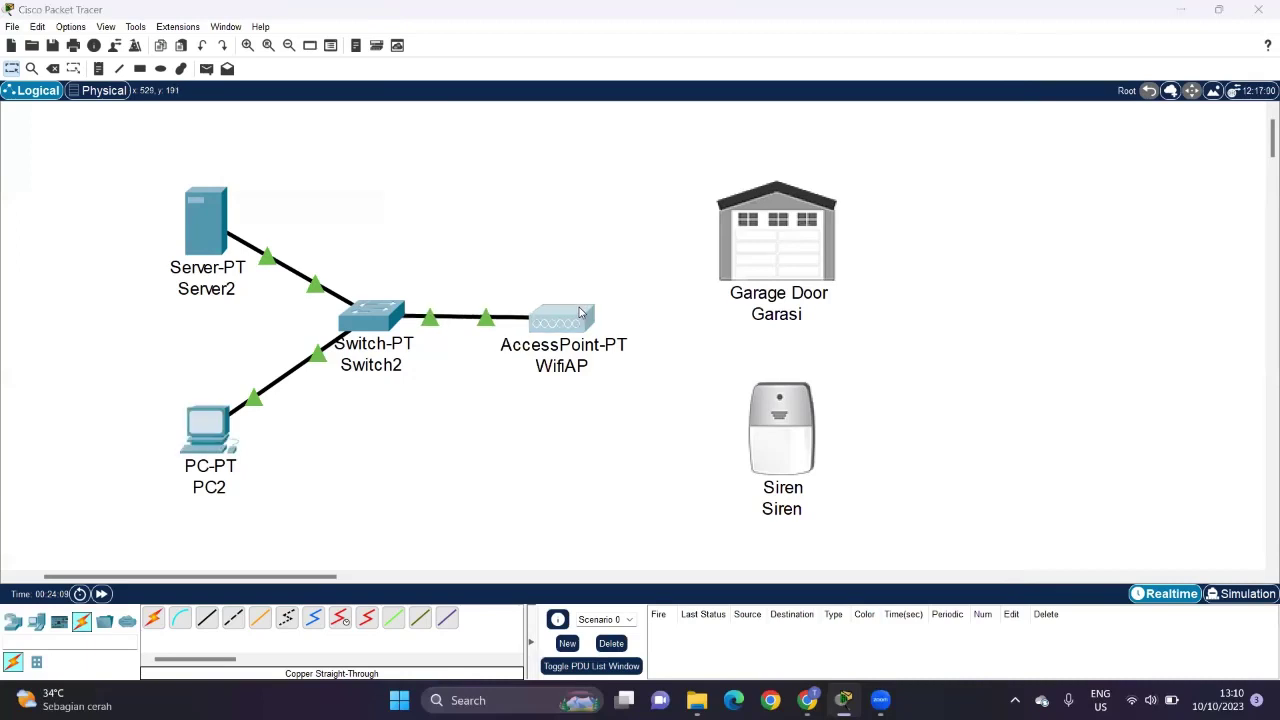
{"action": "left_click", "coordinate": [579, 308]}
{"action": "left_click", "coordinate": [527, 133]}
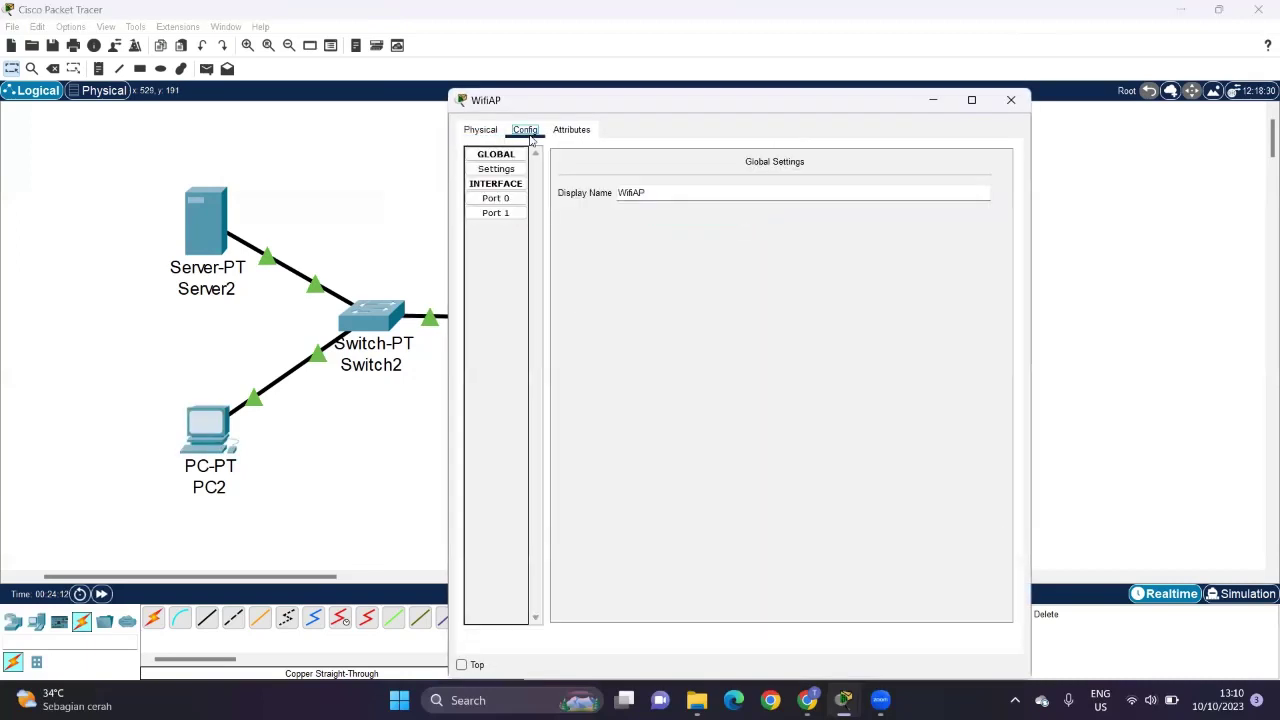
{"action": "left_click", "coordinate": [497, 199]}
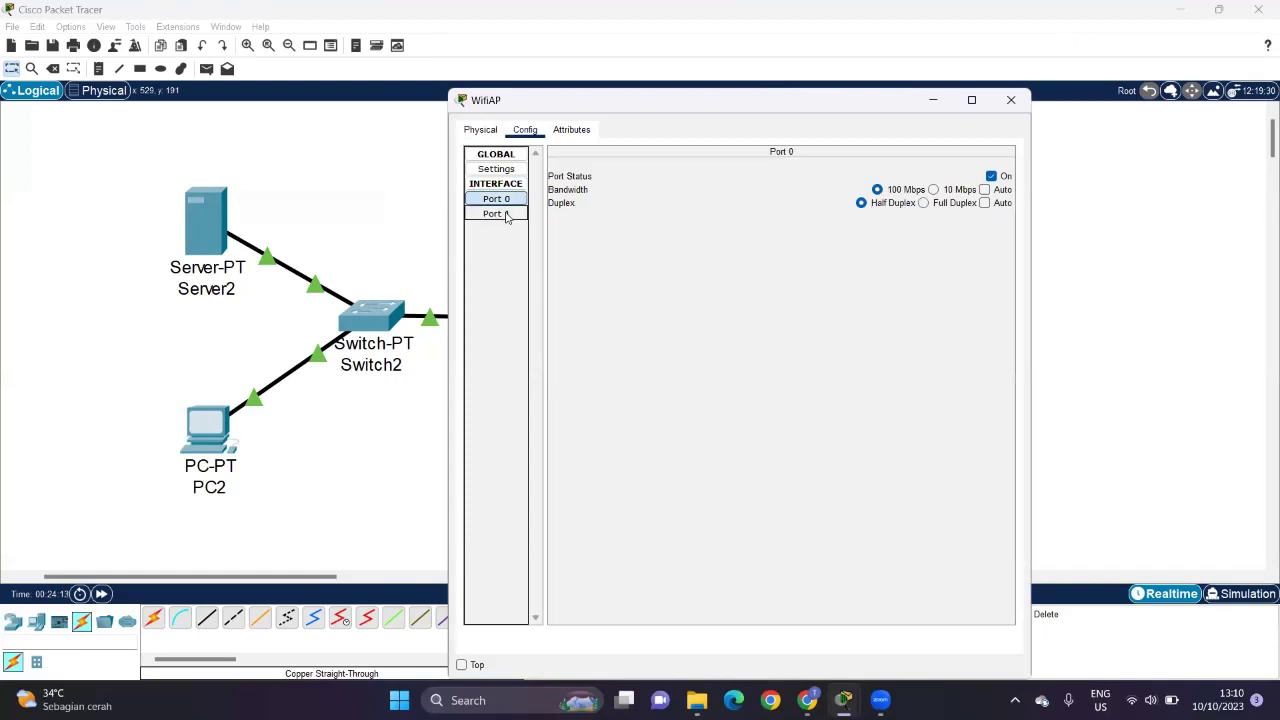
{"action": "left_click", "coordinate": [497, 213]}
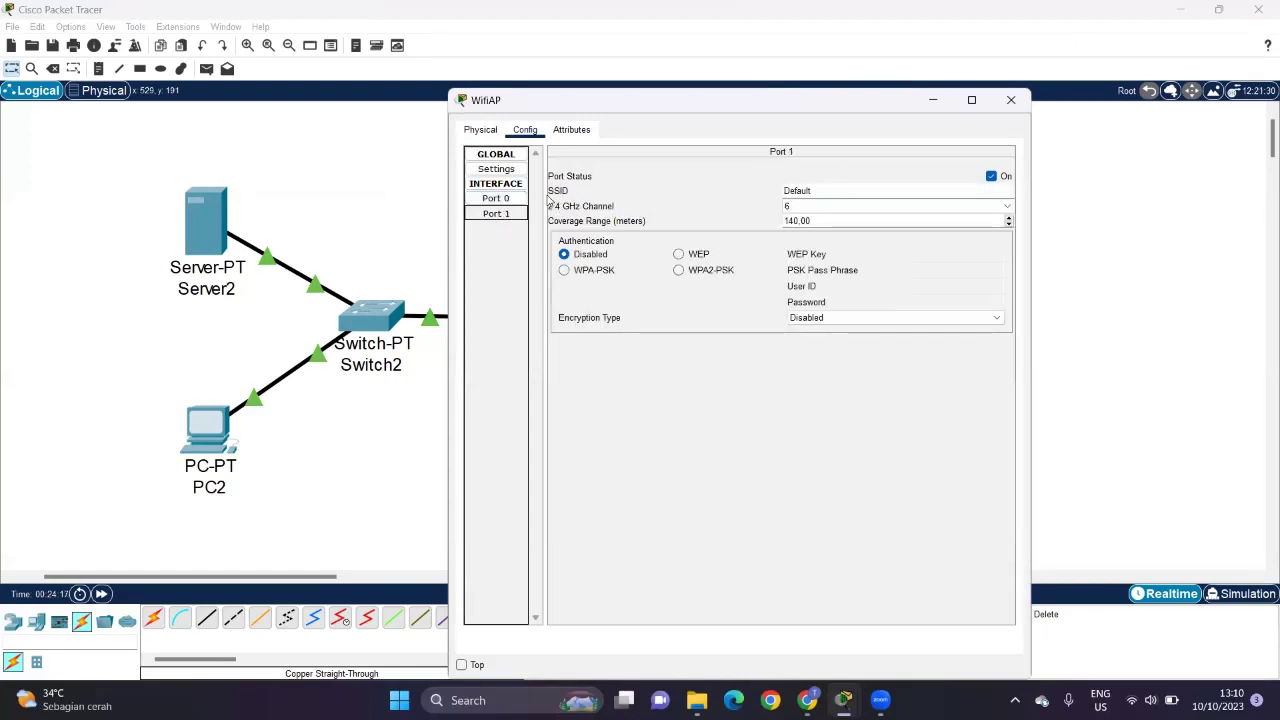
{"action": "double_click", "coordinate": [849, 190]}
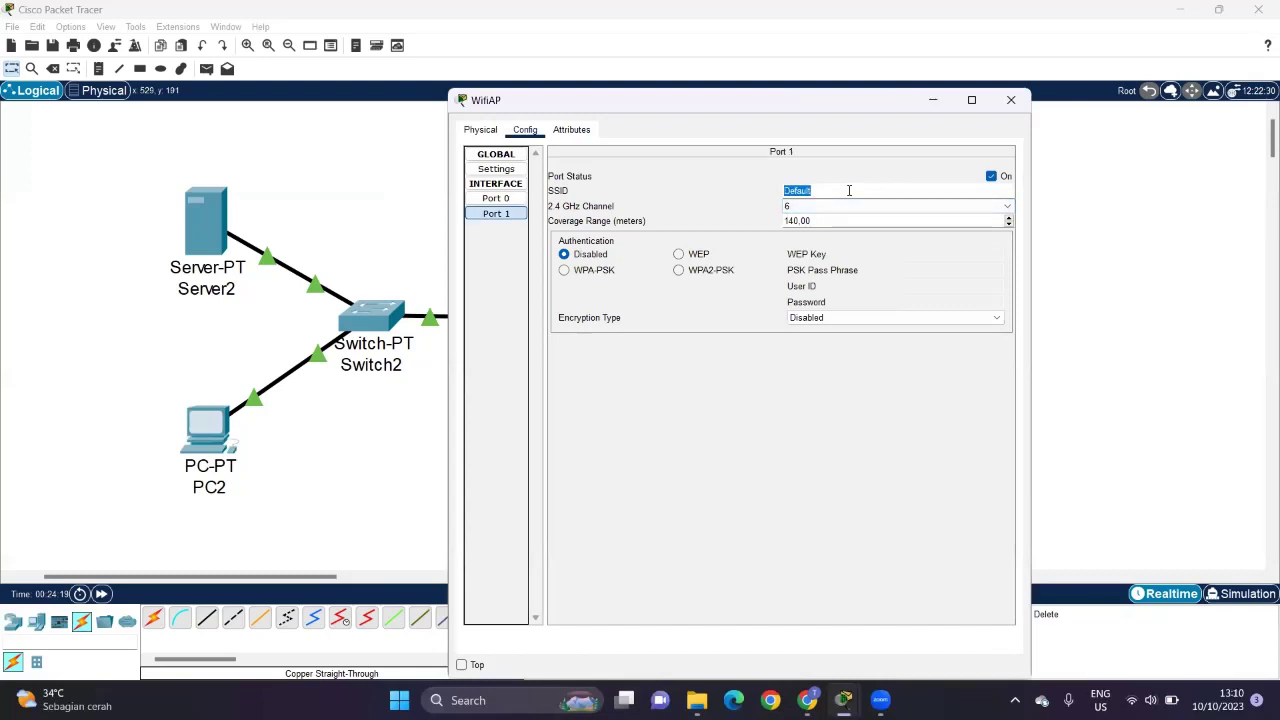
{"action": "type", "text": "SmartHome"}
{"action": "left_click", "coordinate": [857, 348]}
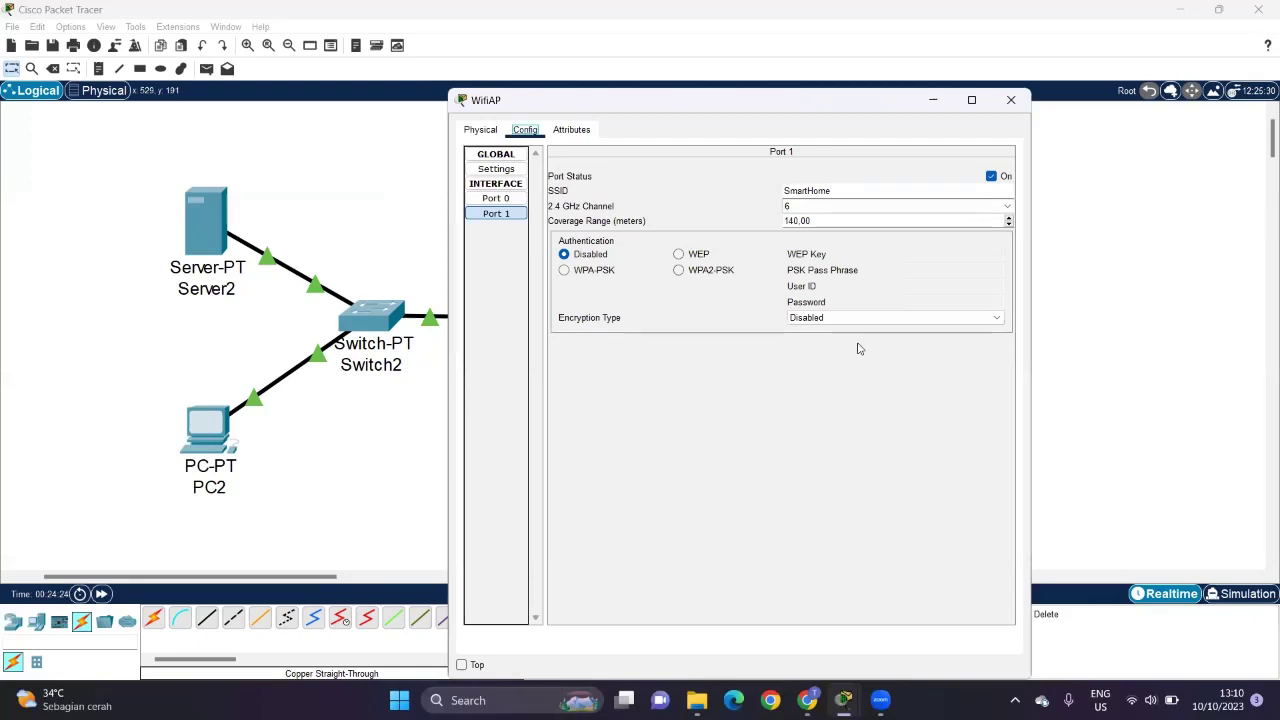
{"action": "left_click", "coordinate": [1011, 99]}
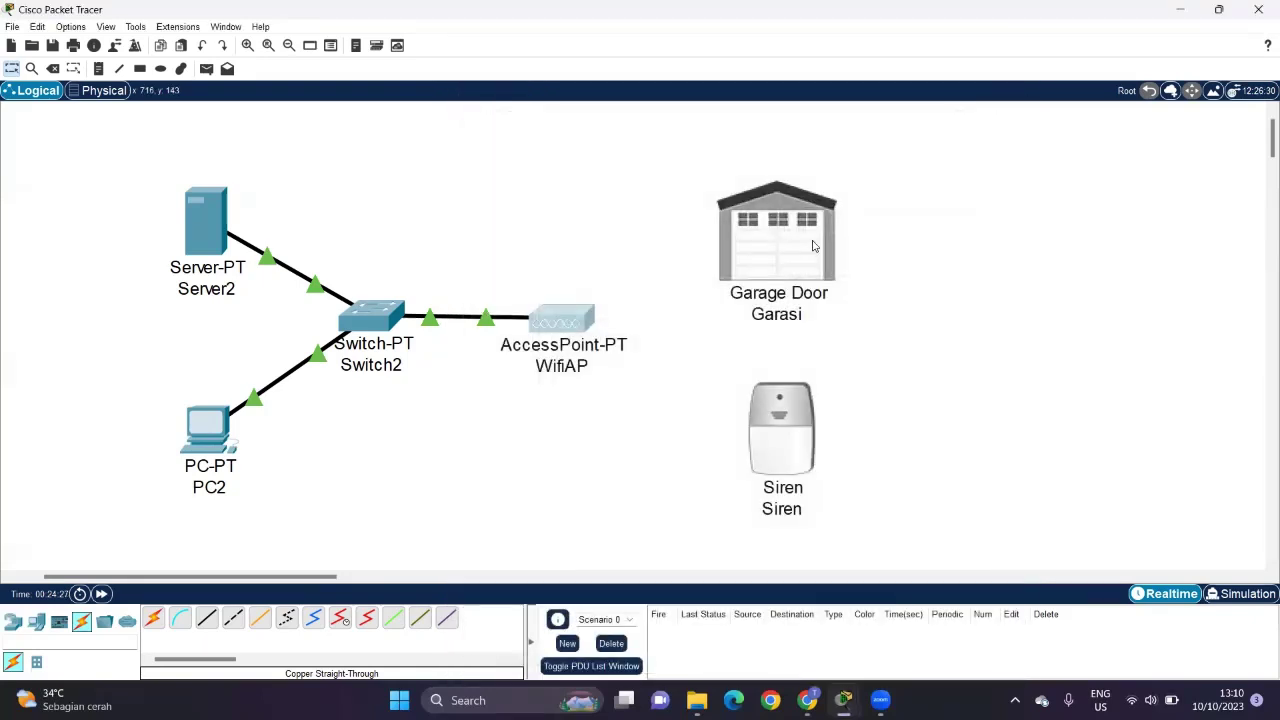
Step: On Garasi's Wireless0 interface, replace the SSID HomeGateway with SmartHome
{"action": "left_click", "coordinate": [813, 246]}
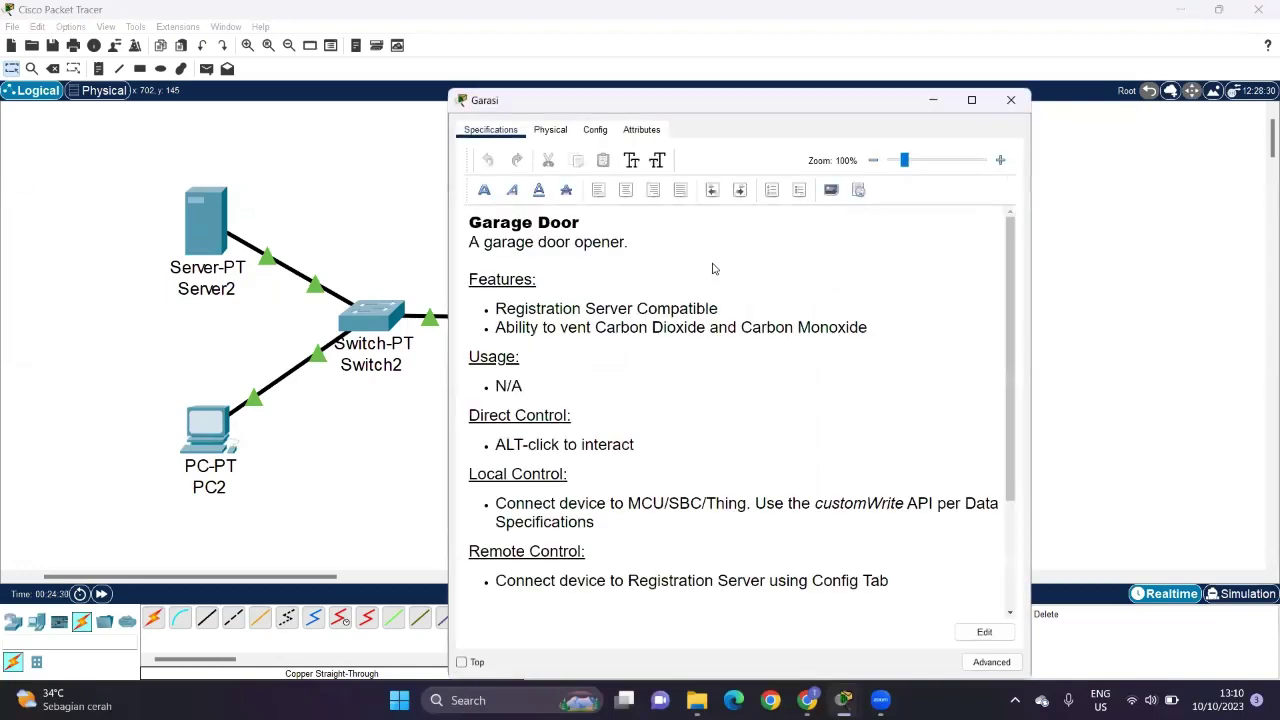
{"action": "left_click", "coordinate": [595, 130]}
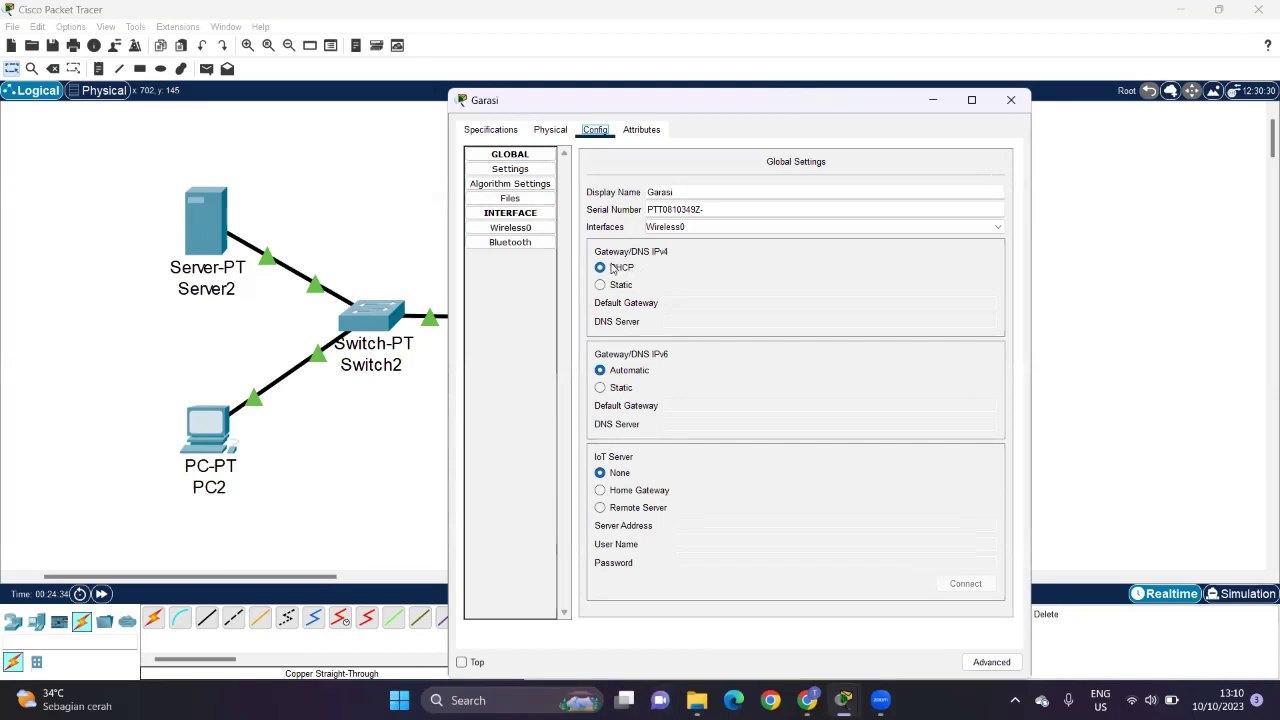
{"action": "left_click", "coordinate": [507, 229]}
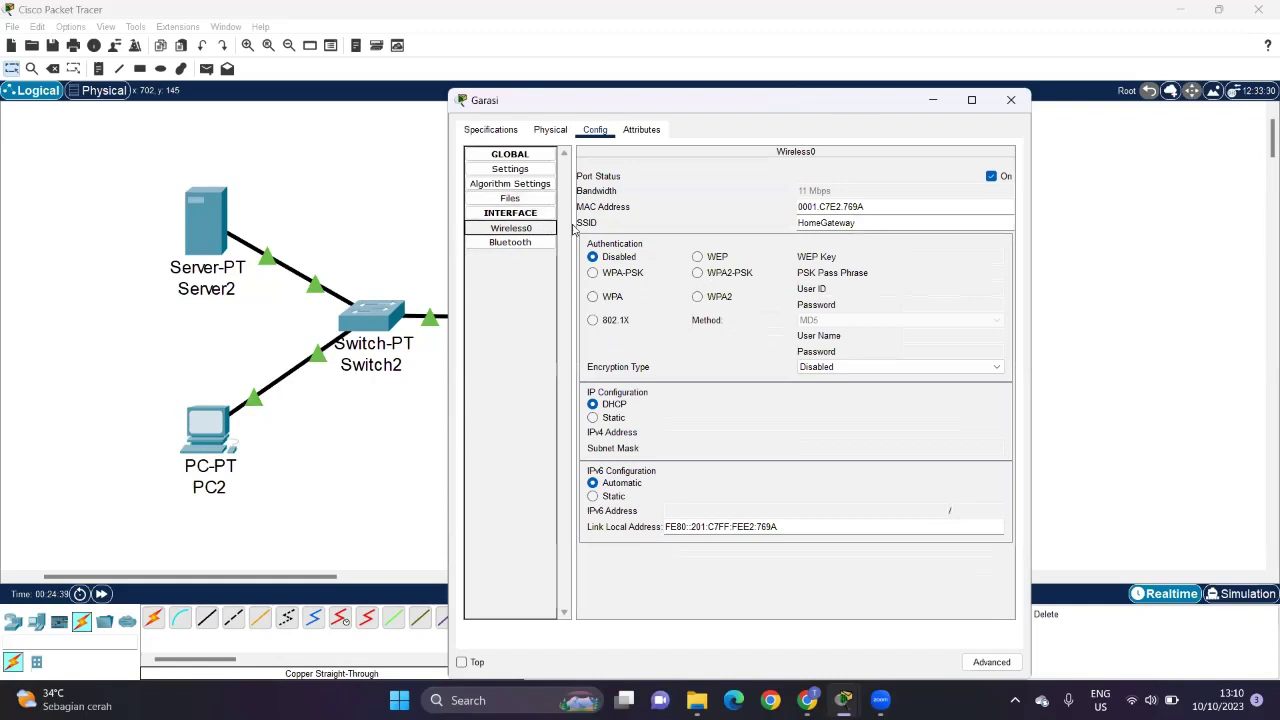
{"action": "double_click", "coordinate": [833, 223]}
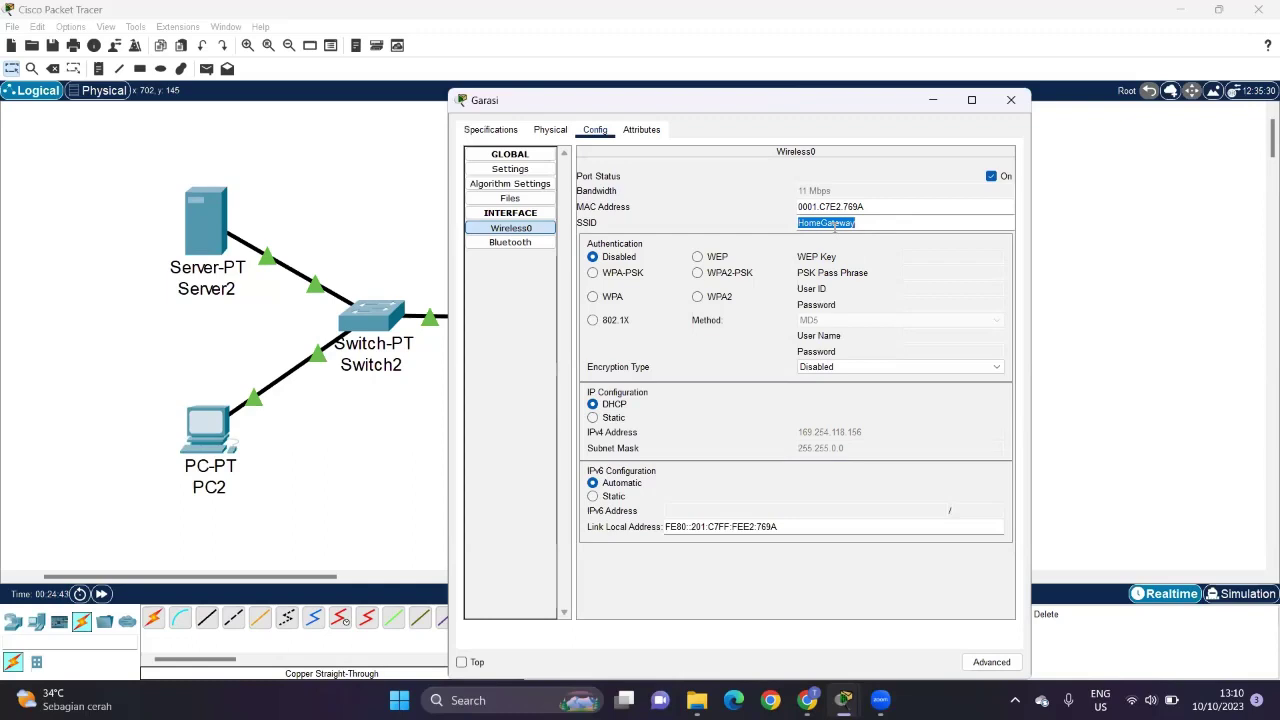
{"action": "type", "text": "SmartHo"}
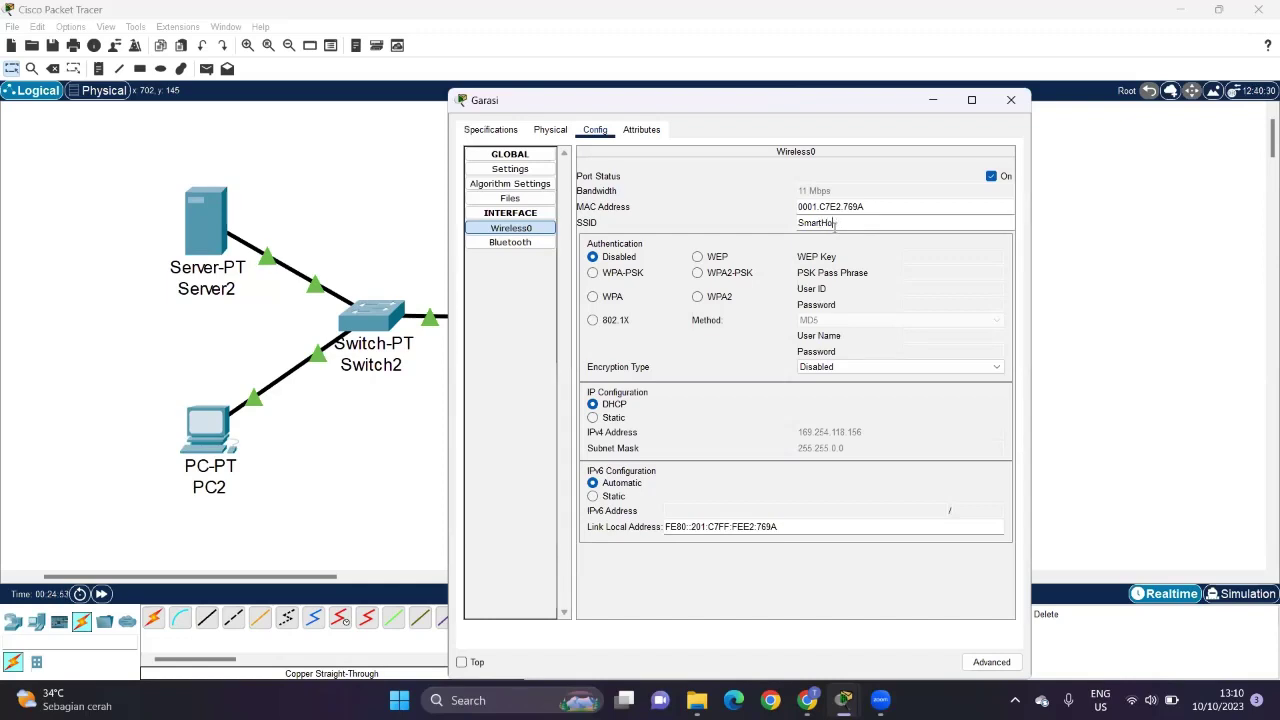
{"action": "type", "text": "me"}
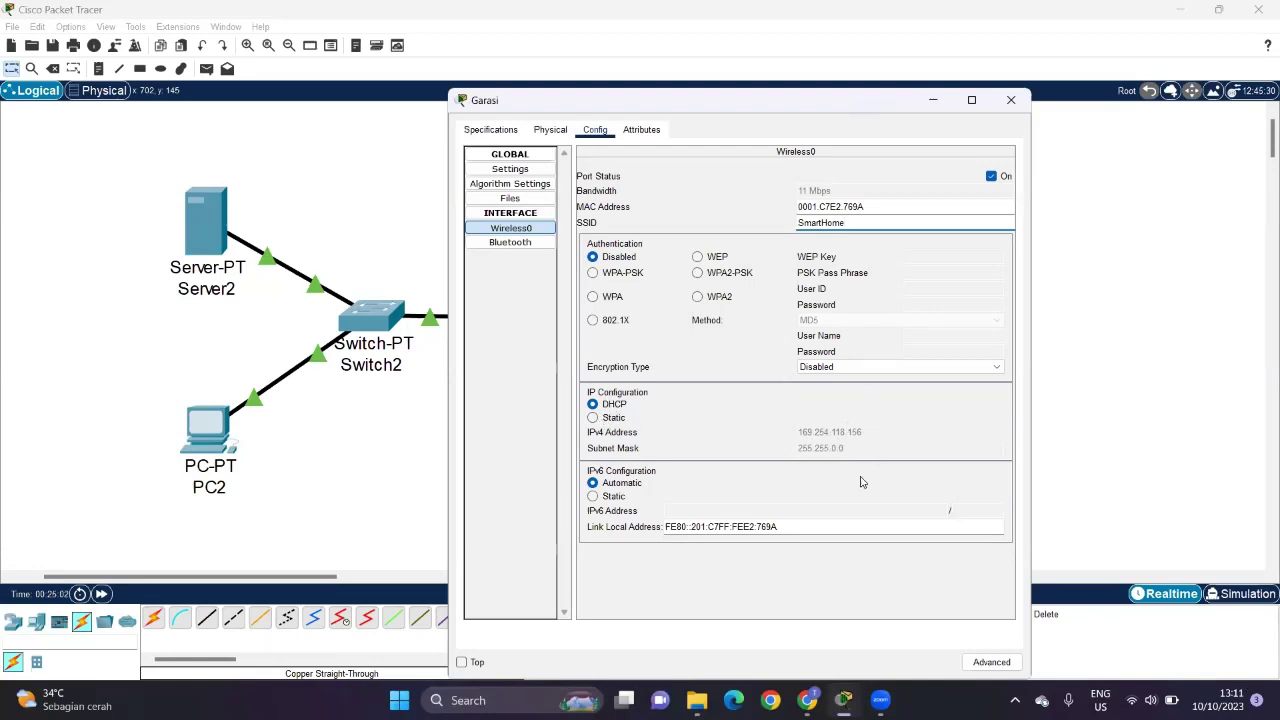
Step: Point Garasi at remote IoT server 192.168.1.1 with its login credentials, connect, and close its window
{"action": "left_click", "coordinate": [508, 170]}
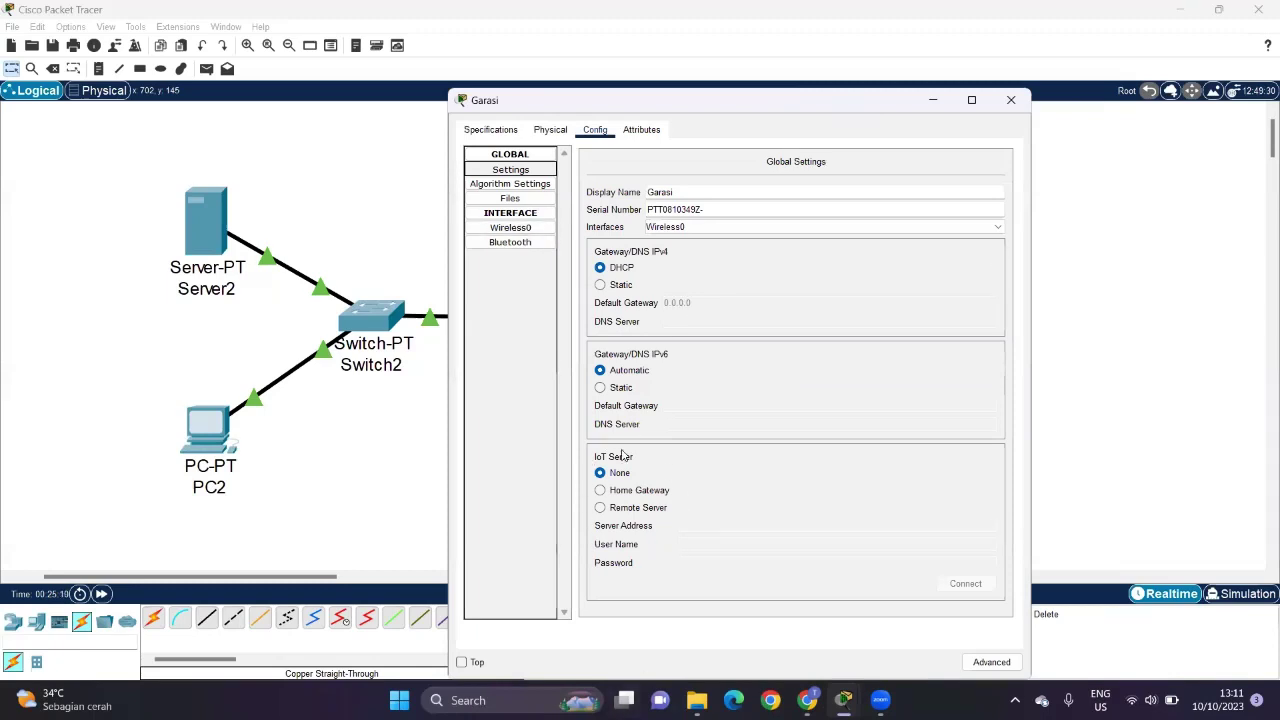
{"action": "left_click", "coordinate": [637, 510]}
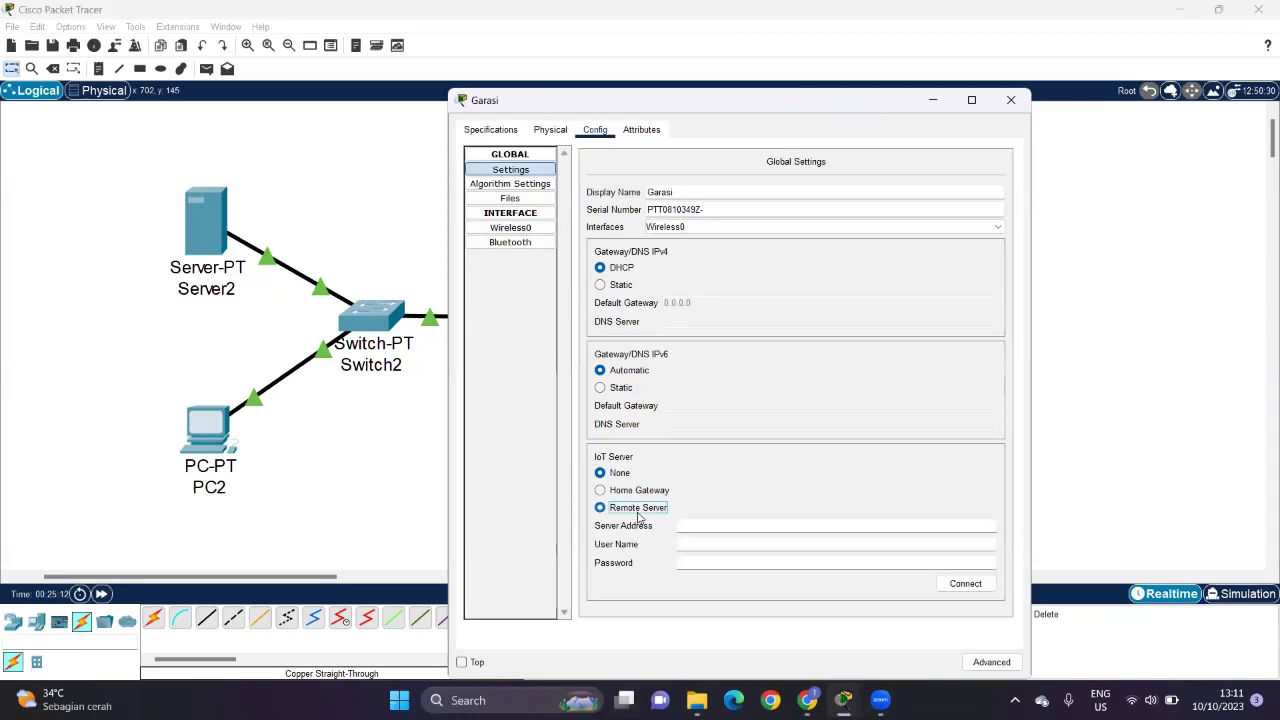
{"action": "left_click", "coordinate": [682, 525]}
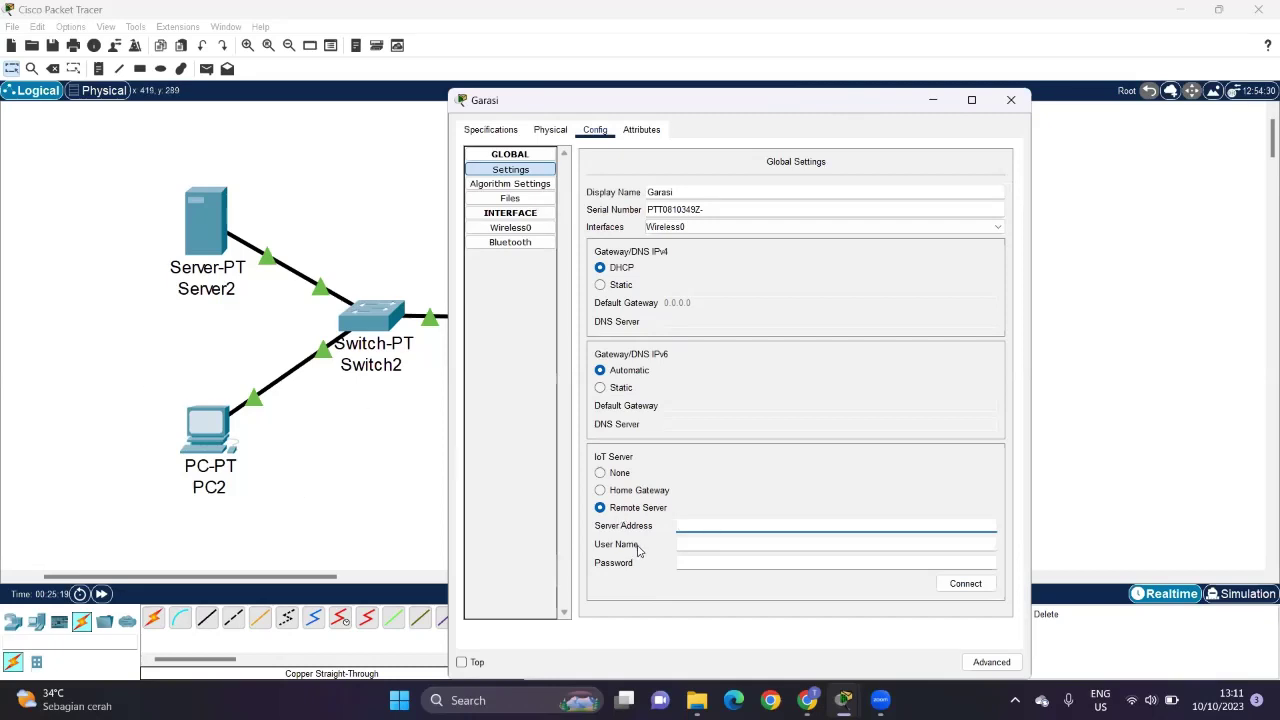
{"action": "type", "text": "2"}
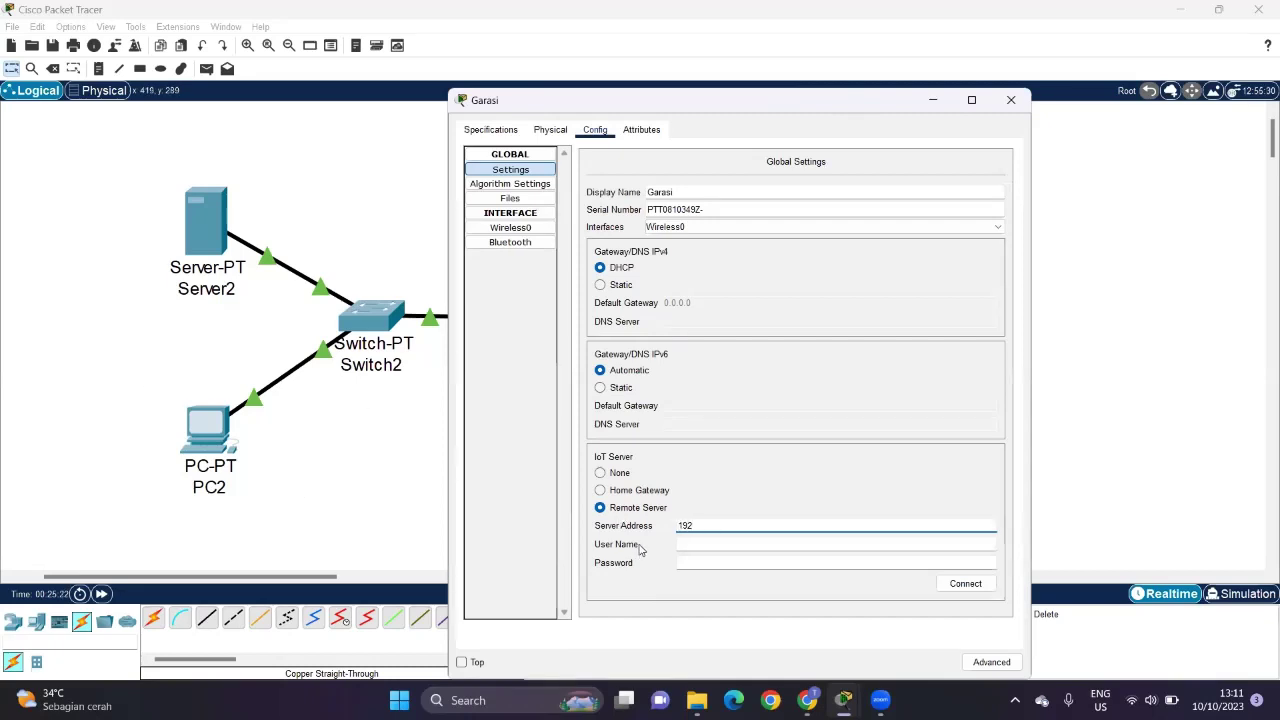
{"action": "type", "text": ".168.1.1"}
{"action": "left_click", "coordinate": [716, 544]}
{"action": "type", "text": "ad"}
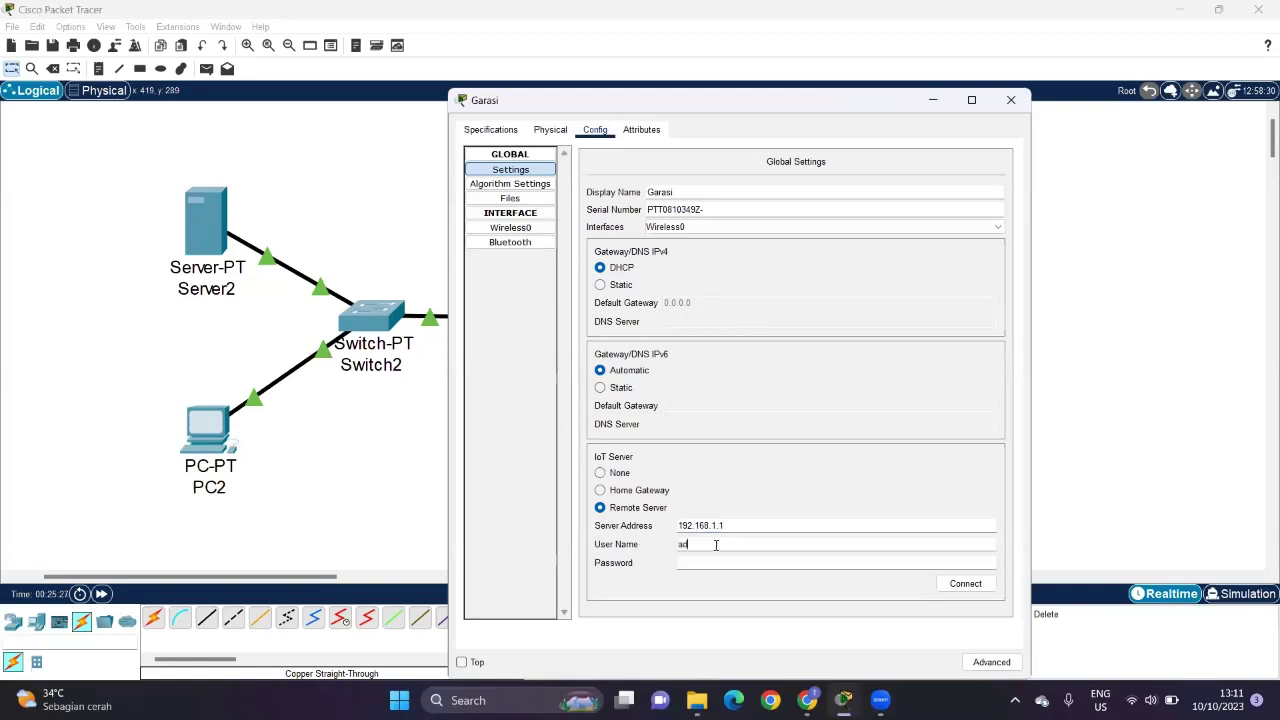
{"action": "type", "text": "min"}
{"action": "left_click", "coordinate": [729, 563]}
{"action": "type", "text": "a"}
{"action": "left_click", "coordinate": [940, 585]}
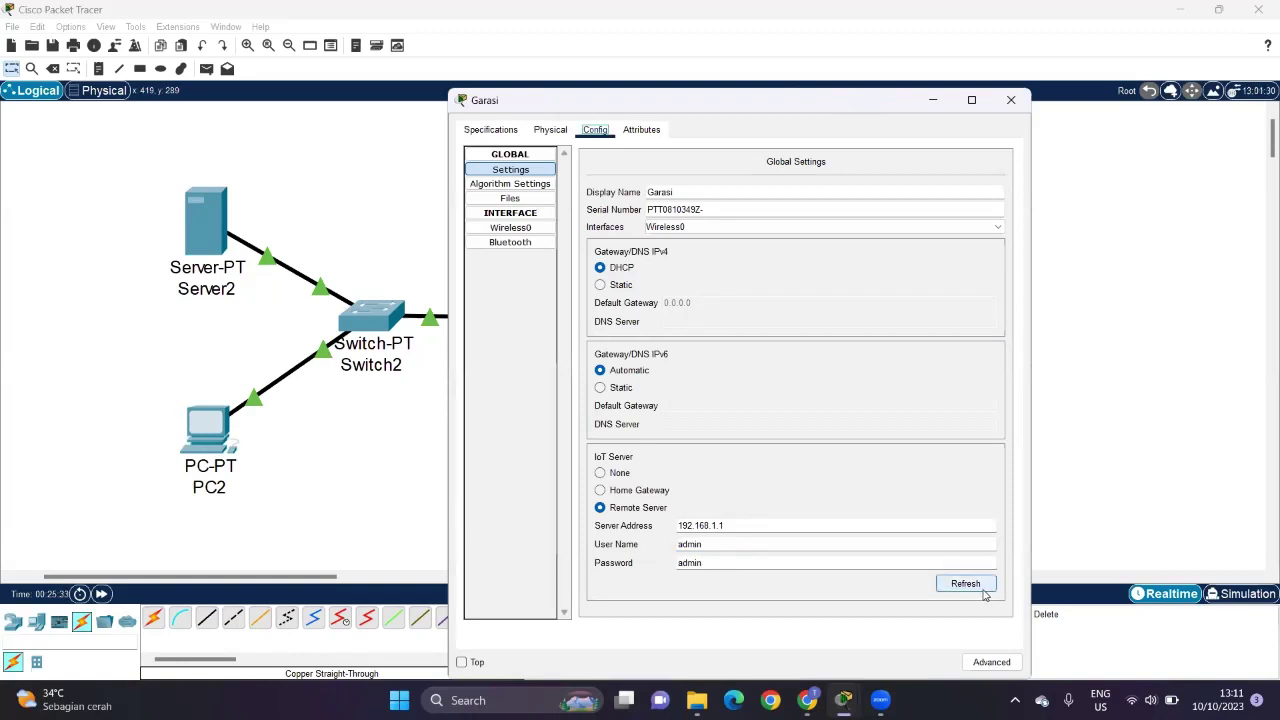
{"action": "left_click", "coordinate": [982, 588]}
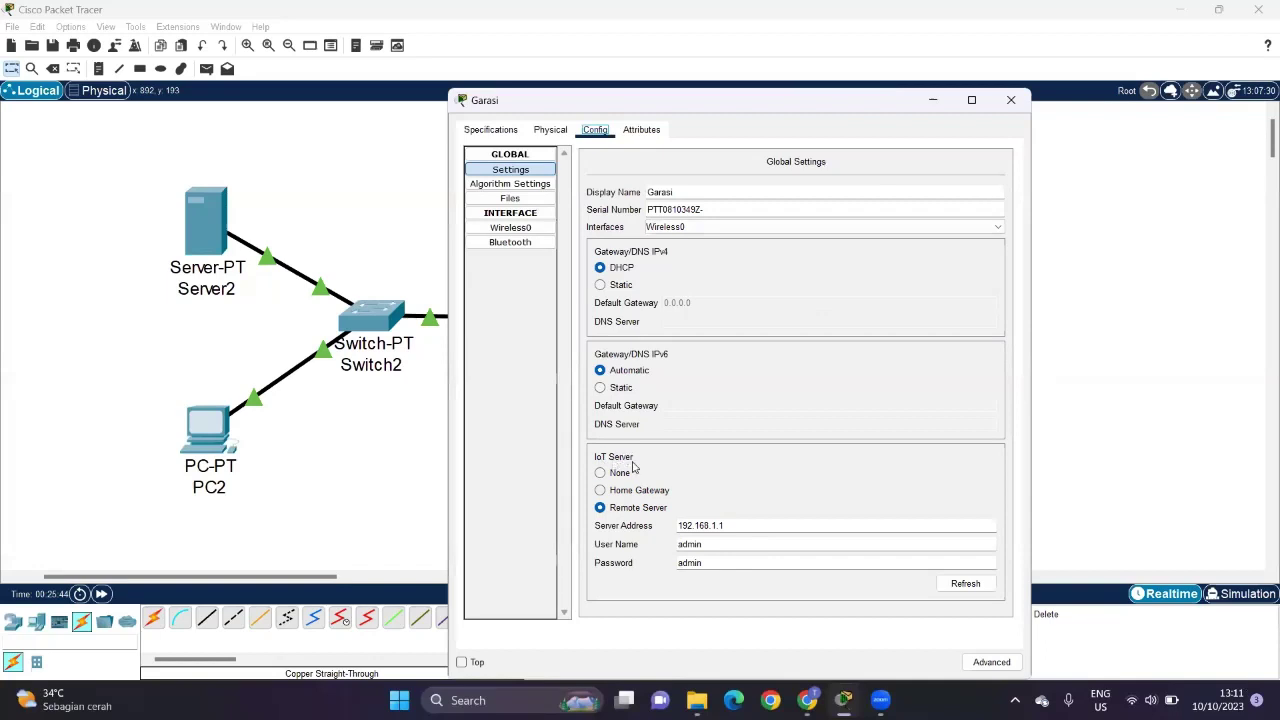
{"action": "left_click", "coordinate": [1023, 107]}
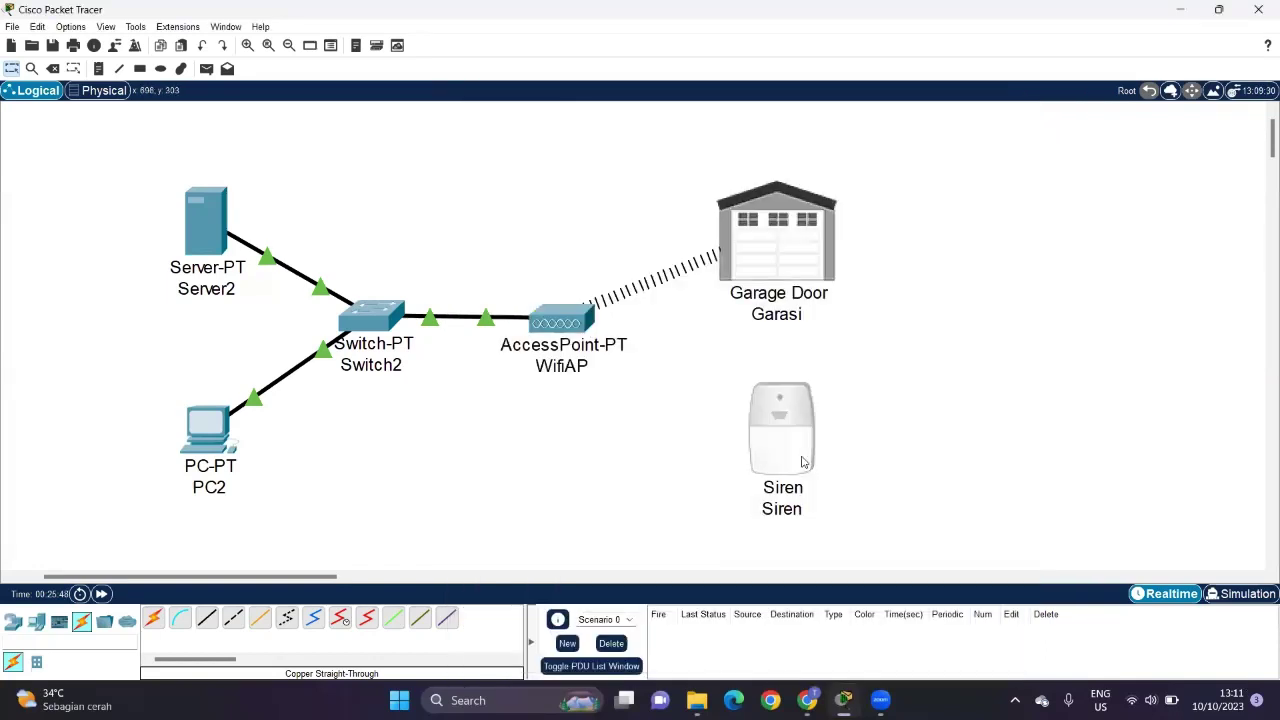
Step: Set the Siren's Wireless0 SSID to SmartHome in place of HomeGateway
{"action": "left_click", "coordinate": [796, 468]}
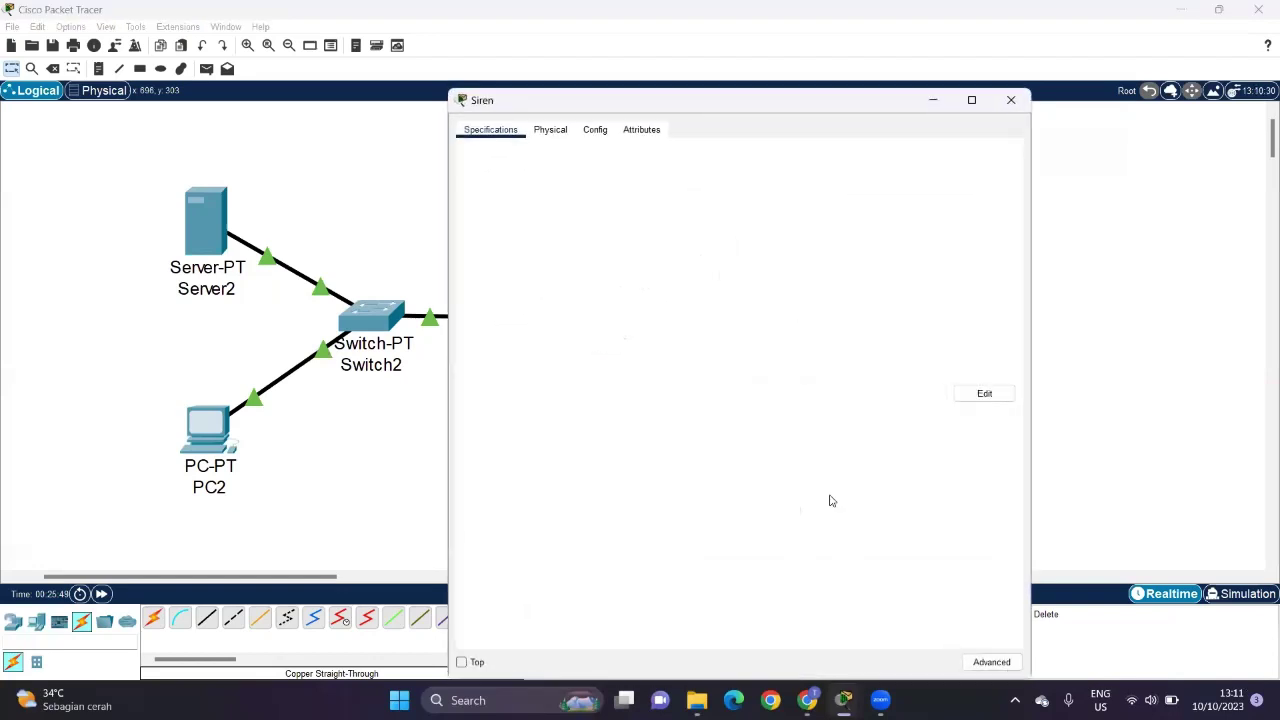
{"action": "left_click", "coordinate": [540, 131]}
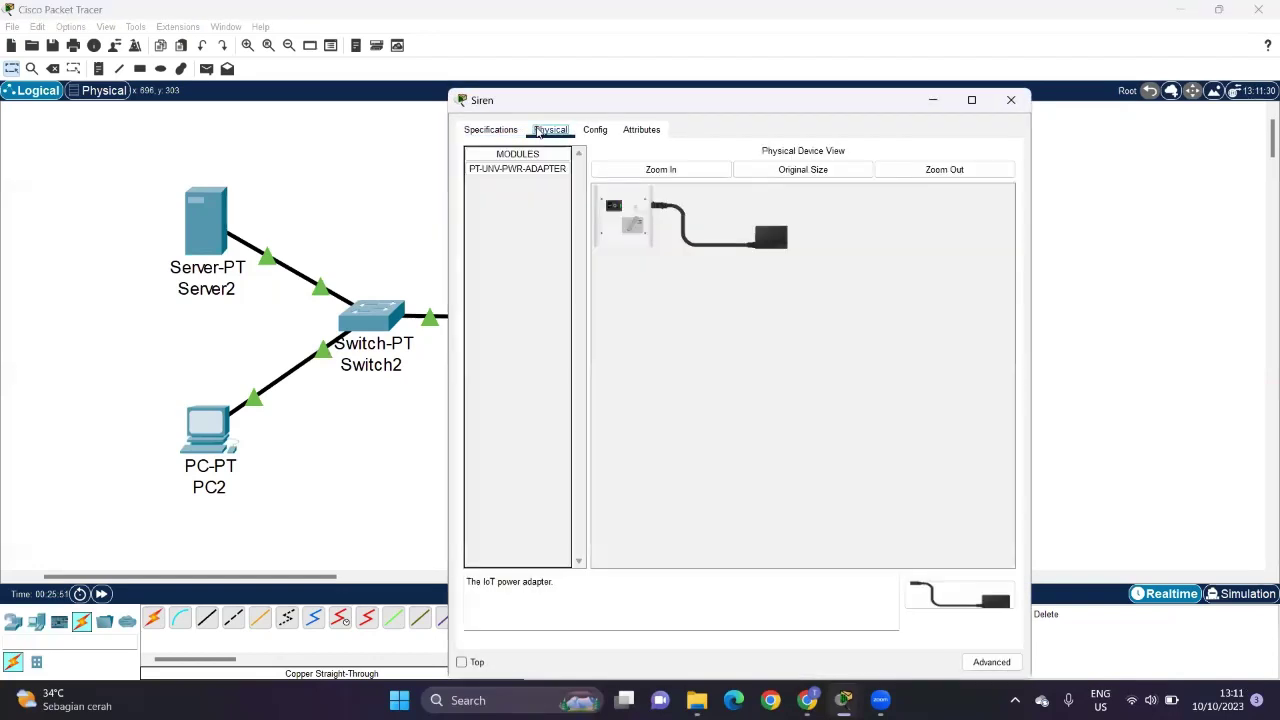
{"action": "left_click", "coordinate": [595, 130]}
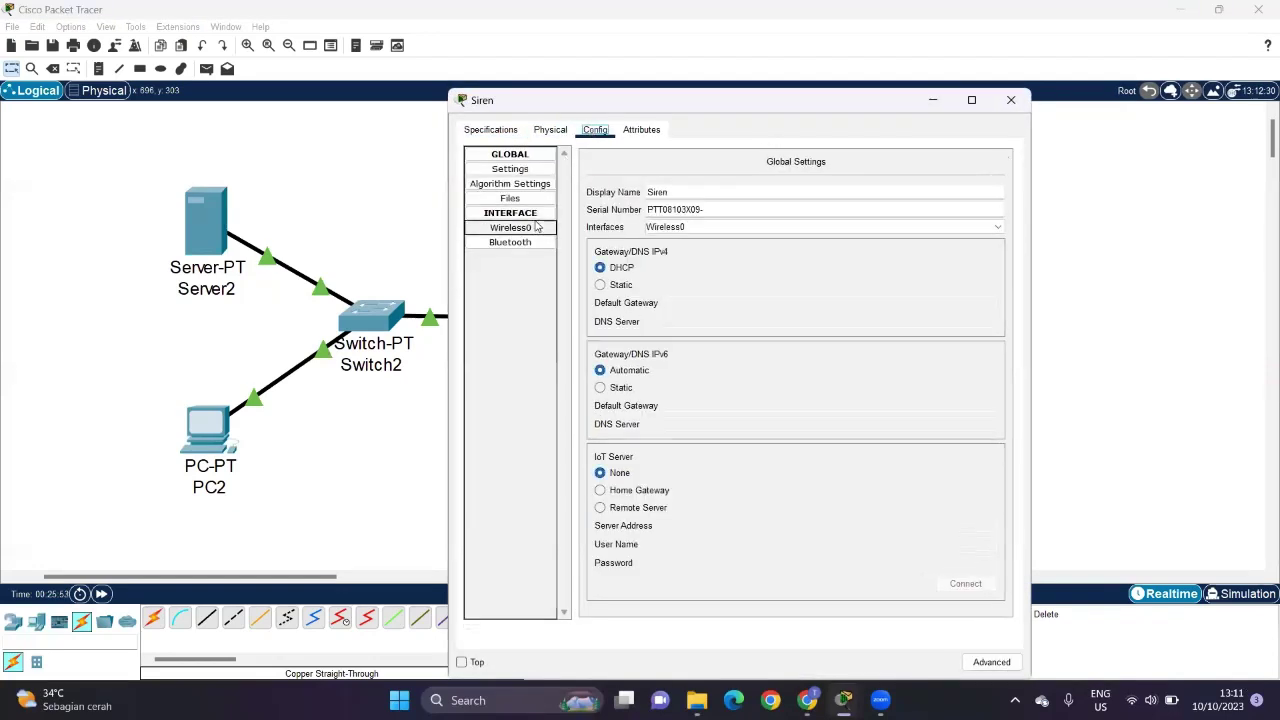
{"action": "left_click", "coordinate": [537, 228]}
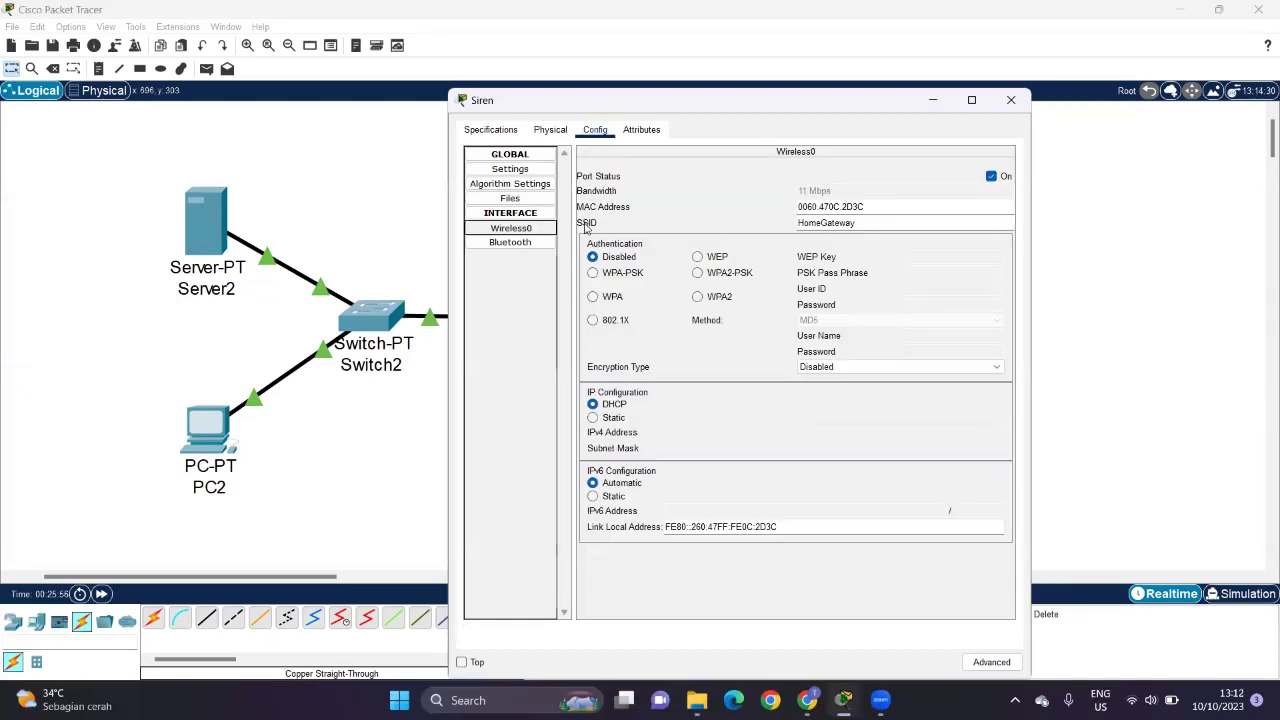
{"action": "double_click", "coordinate": [870, 223]}
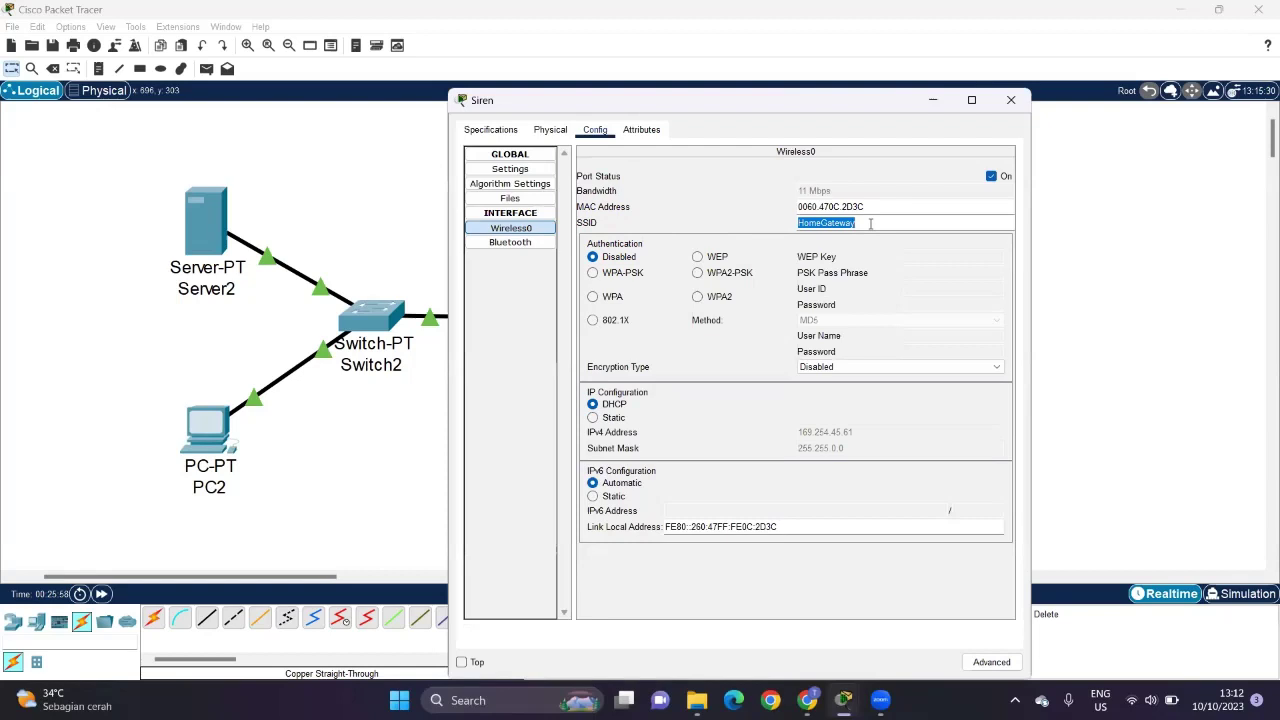
{"action": "type", "text": "Sma"}
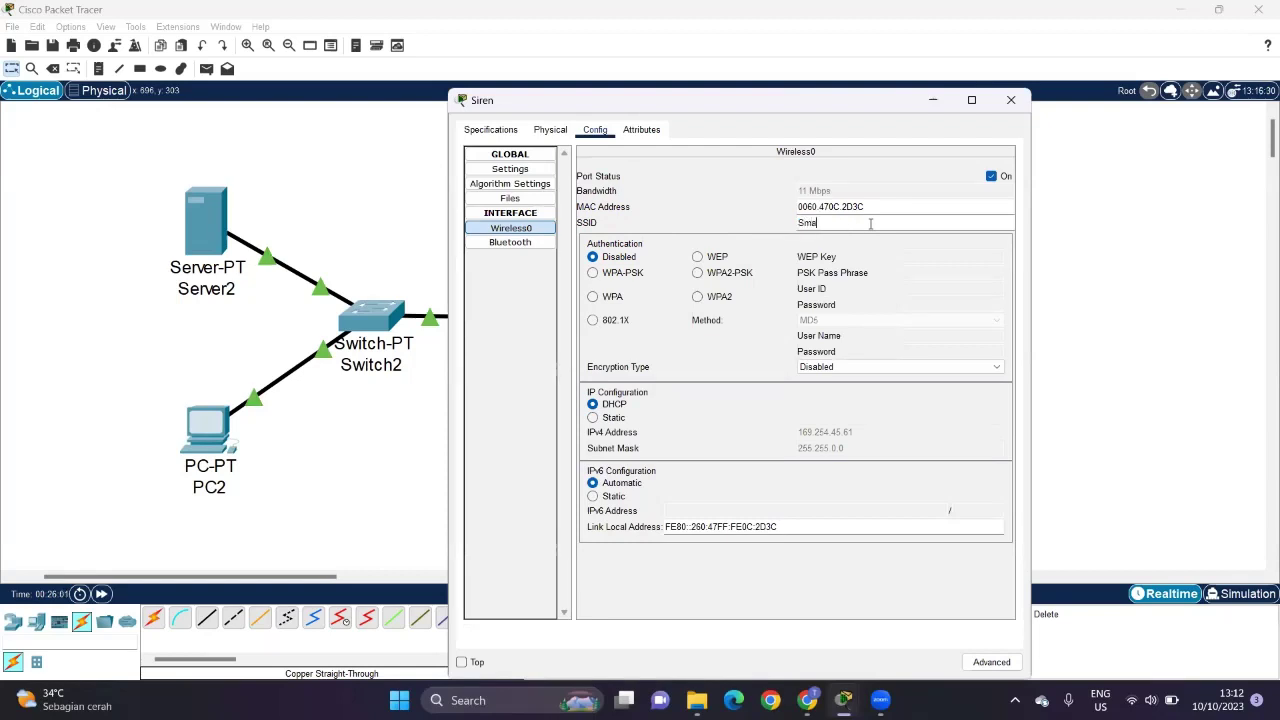
{"action": "type", "text": "rtHome"}
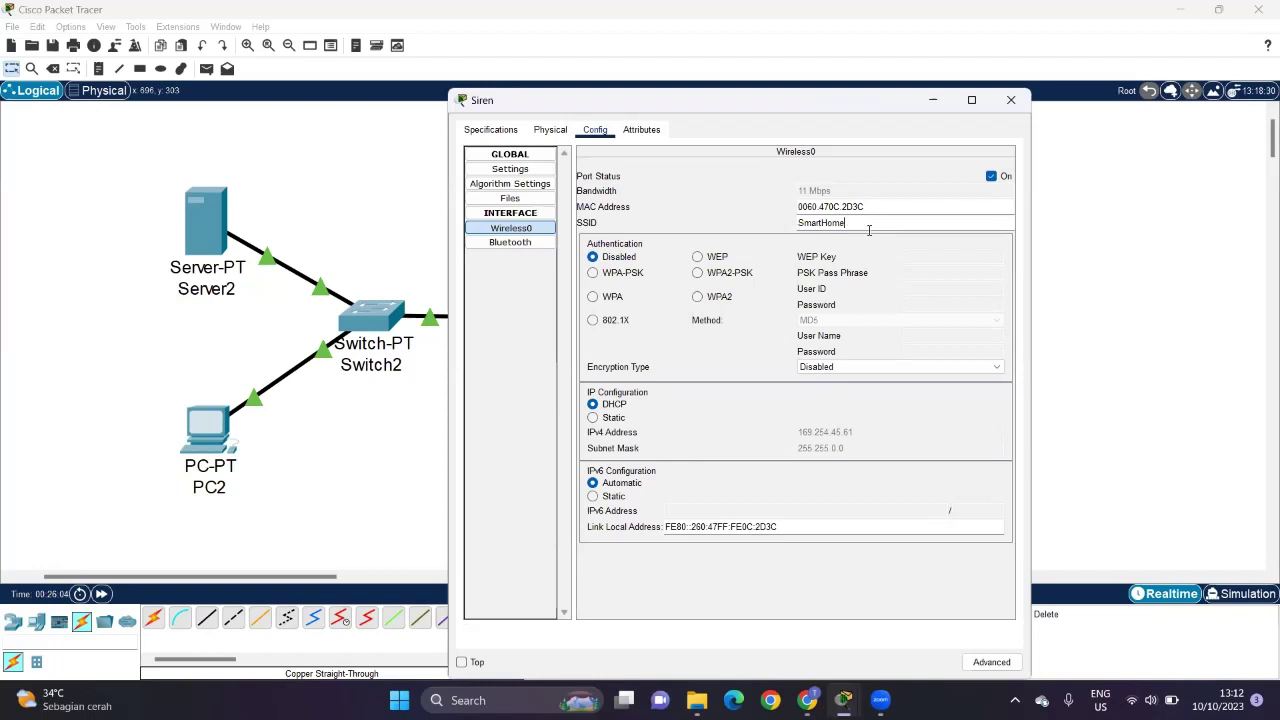
{"action": "key", "text": "Return"}
Step: Register the Siren with remote IoT server 192.168.1.1 using its login, connect, and close its window
{"action": "left_click", "coordinate": [511, 170]}
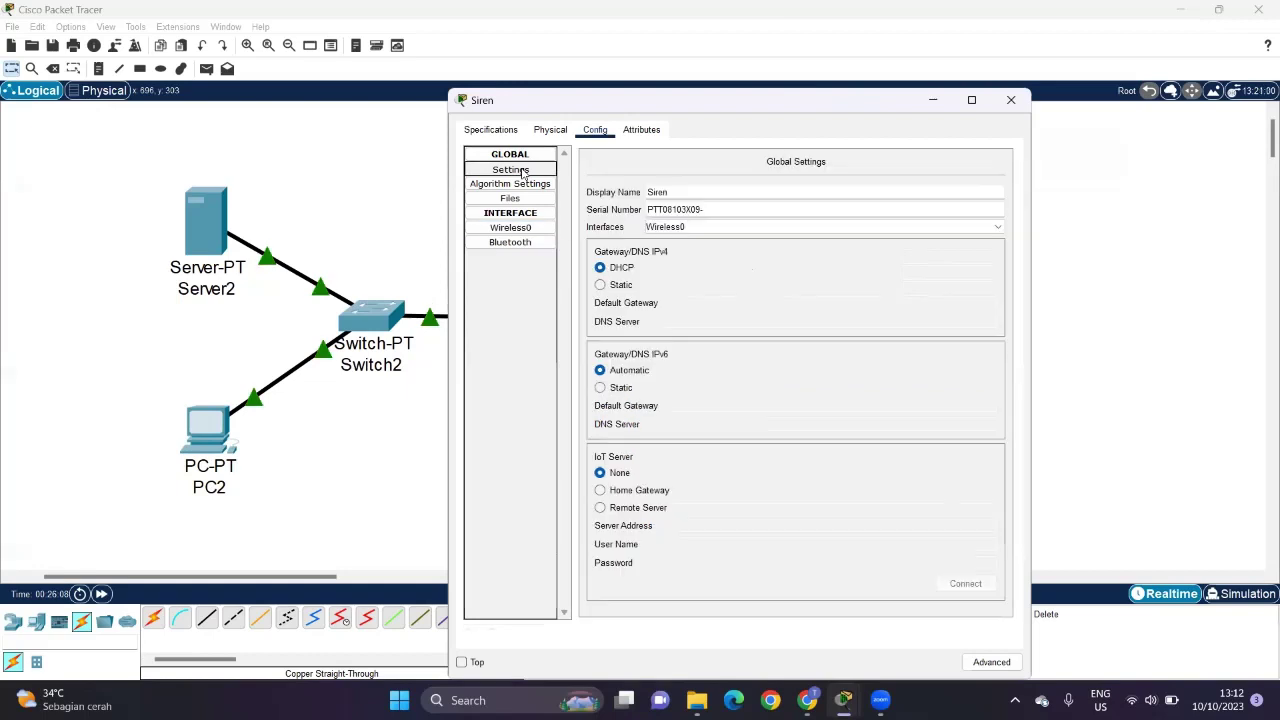
{"action": "left_click", "coordinate": [625, 506]}
{"action": "left_click", "coordinate": [722, 522]}
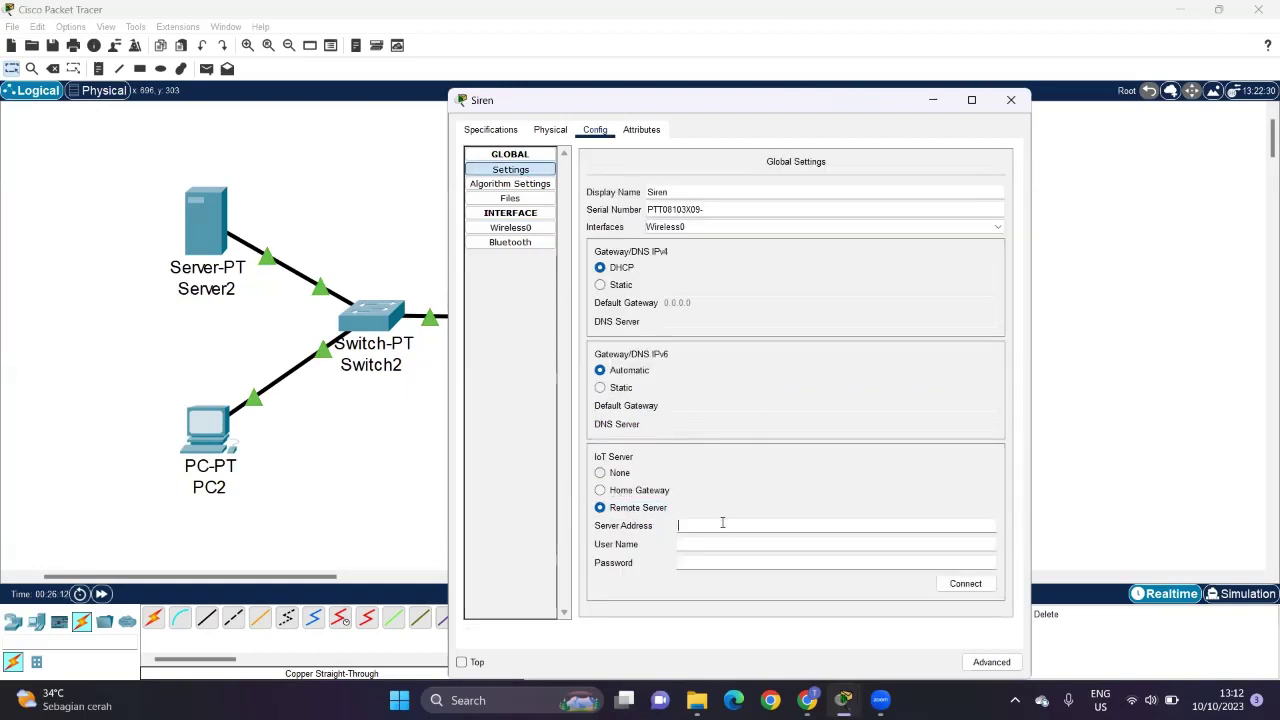
{"action": "type", "text": "192.168.1.1"}
{"action": "left_click", "coordinate": [732, 545]}
{"action": "type", "text": "admin"}
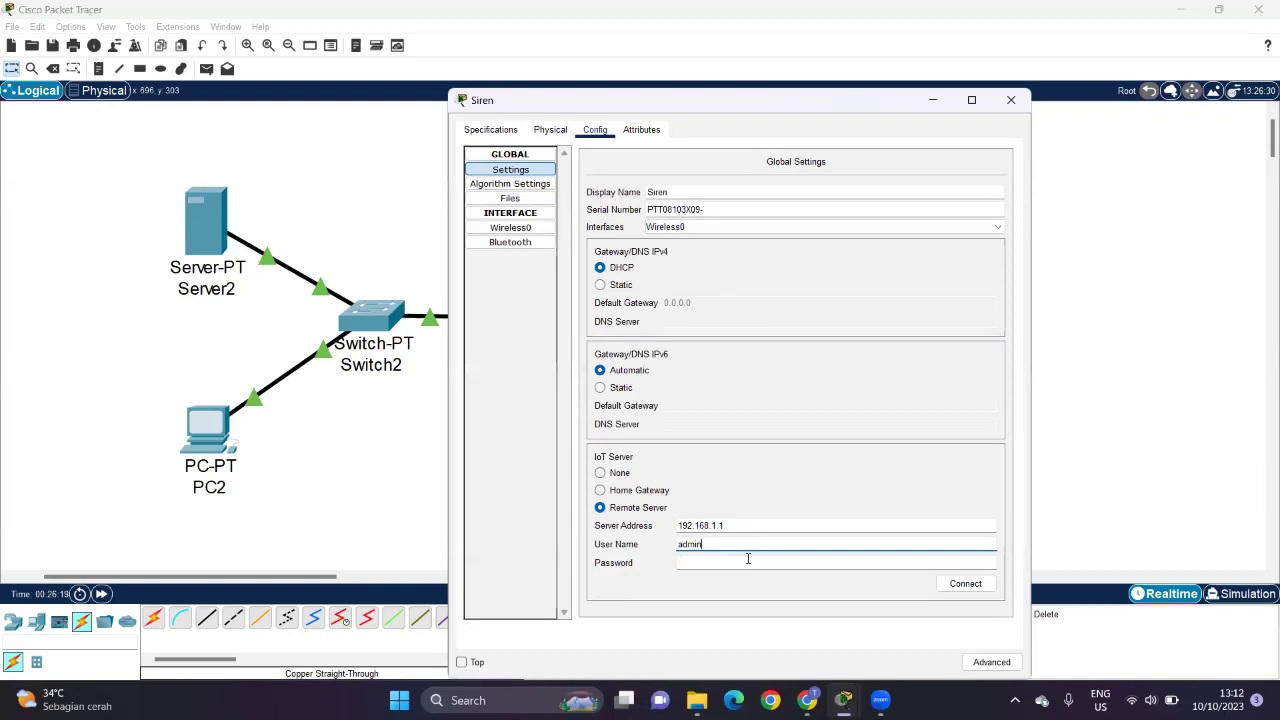
{"action": "left_click", "coordinate": [747, 558]}
{"action": "type", "text": "admin"}
{"action": "left_click", "coordinate": [940, 588]}
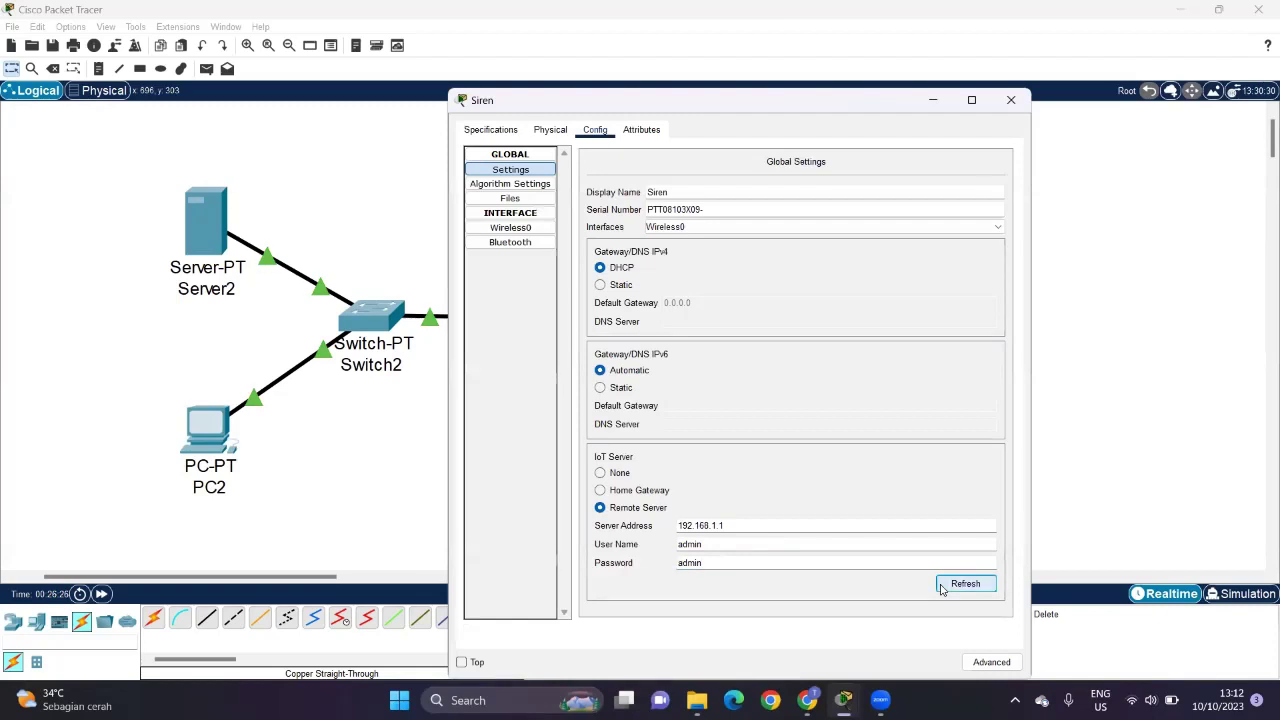
{"action": "left_click", "coordinate": [1011, 100]}
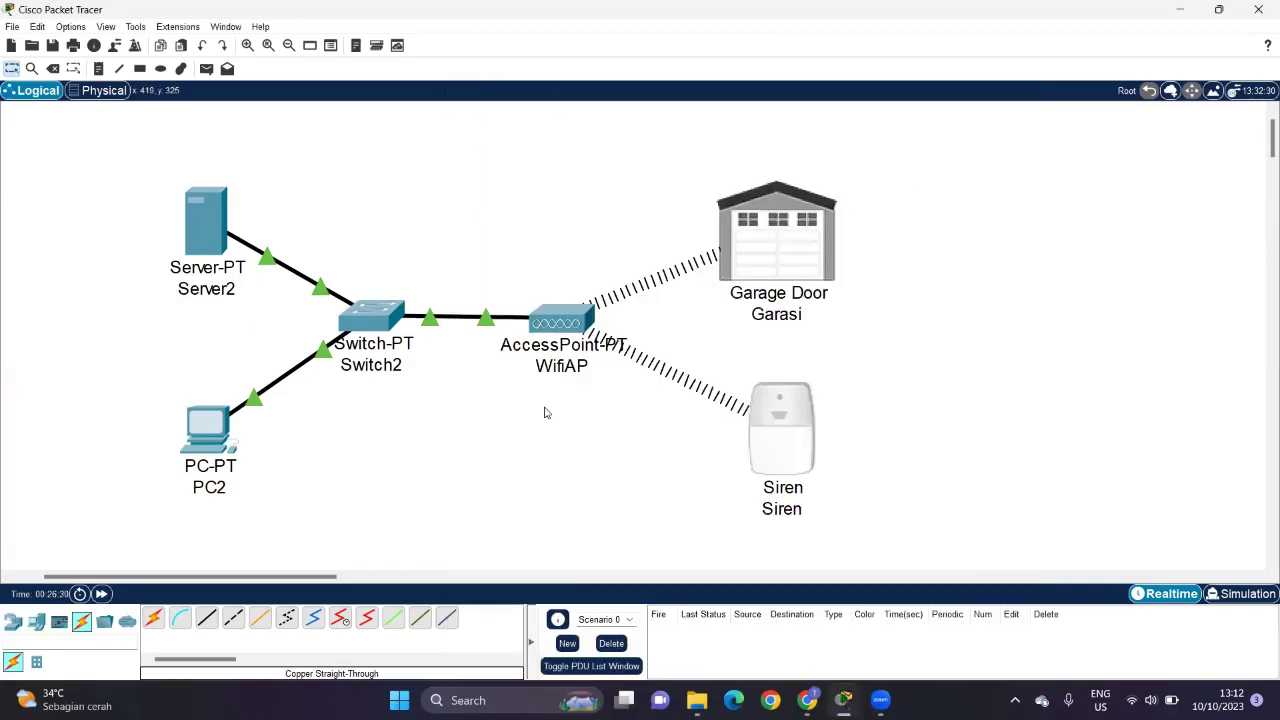
Step: Log PC2's IoT Monitor into the IoT server at 192.168.1.1
{"action": "left_click", "coordinate": [198, 444]}
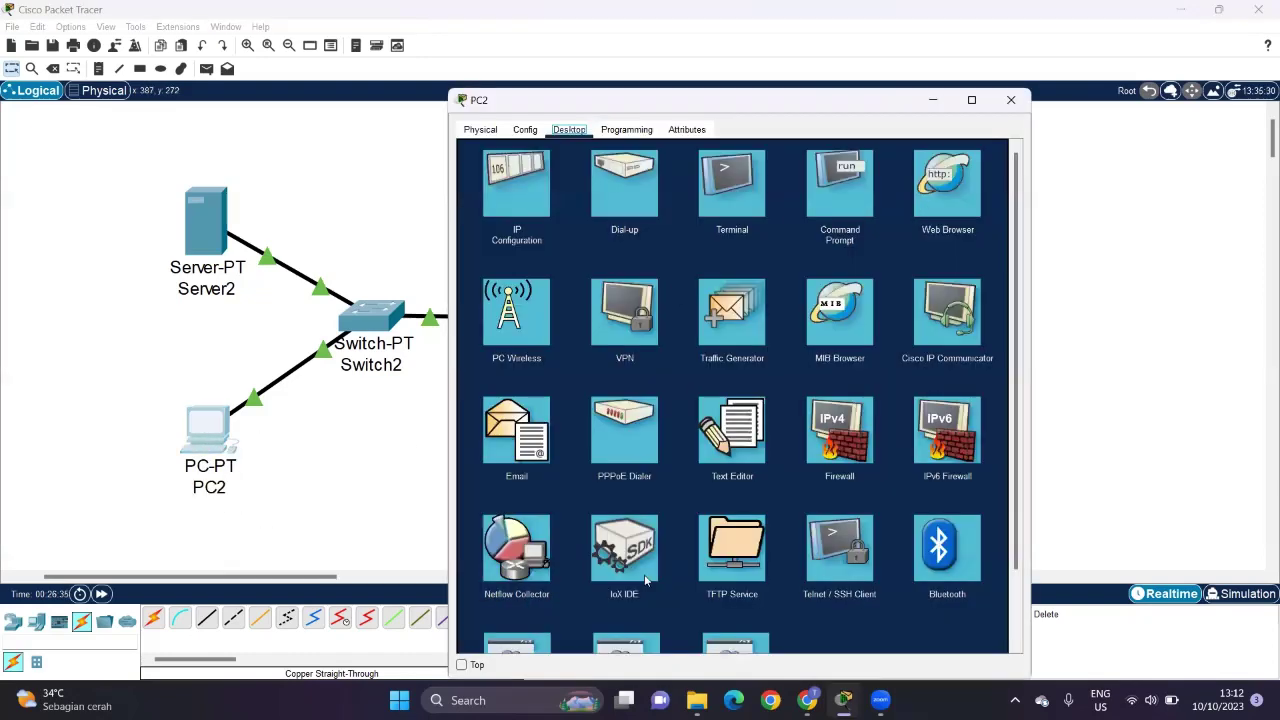
{"action": "scroll", "coordinate": [645, 580], "scroll_direction": "down", "scroll_amount": 3}
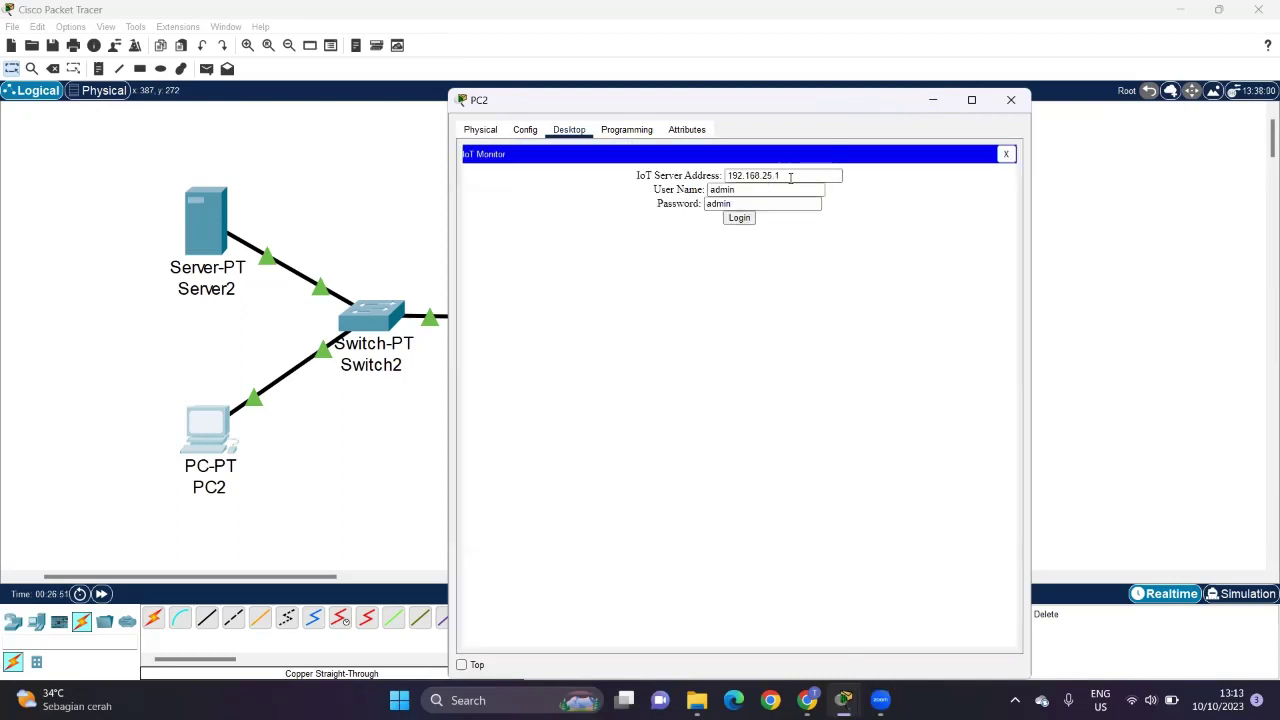
{"action": "left_click", "coordinate": [790, 177]}
{"action": "double_click", "coordinate": [790, 177]}
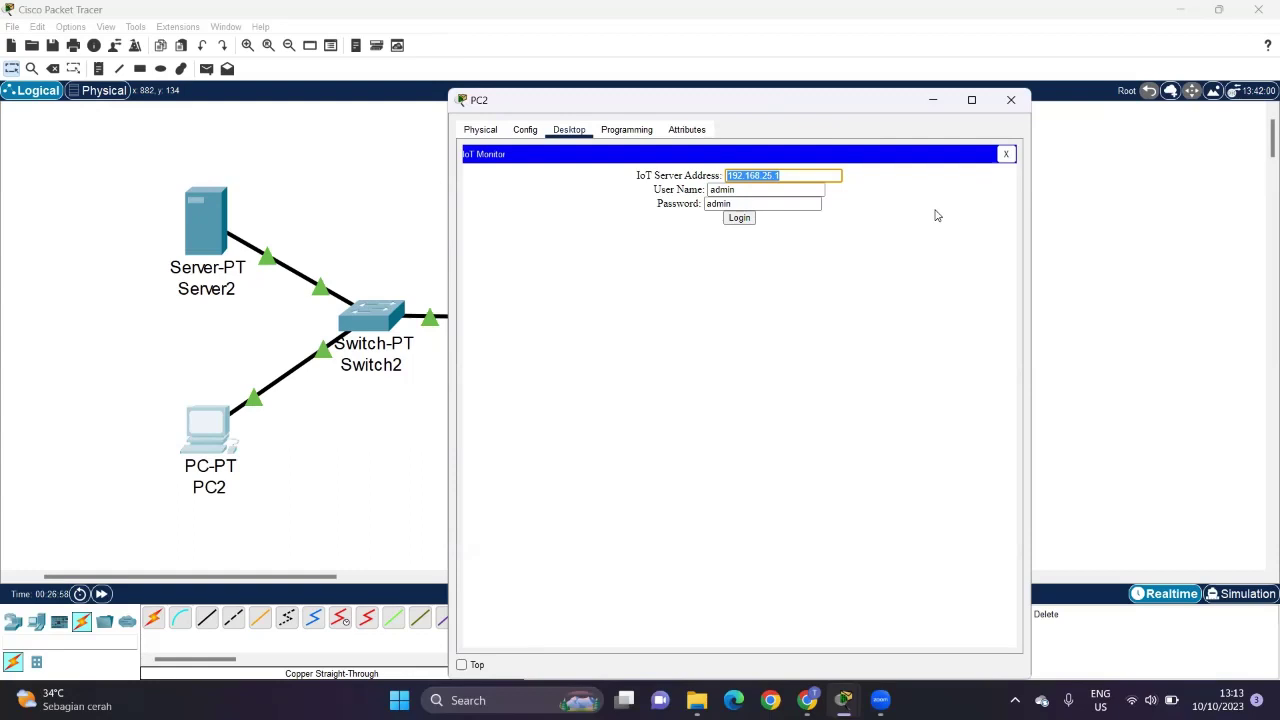
{"action": "type", "text": "192."}
{"action": "key", "text": "BackSpace"}
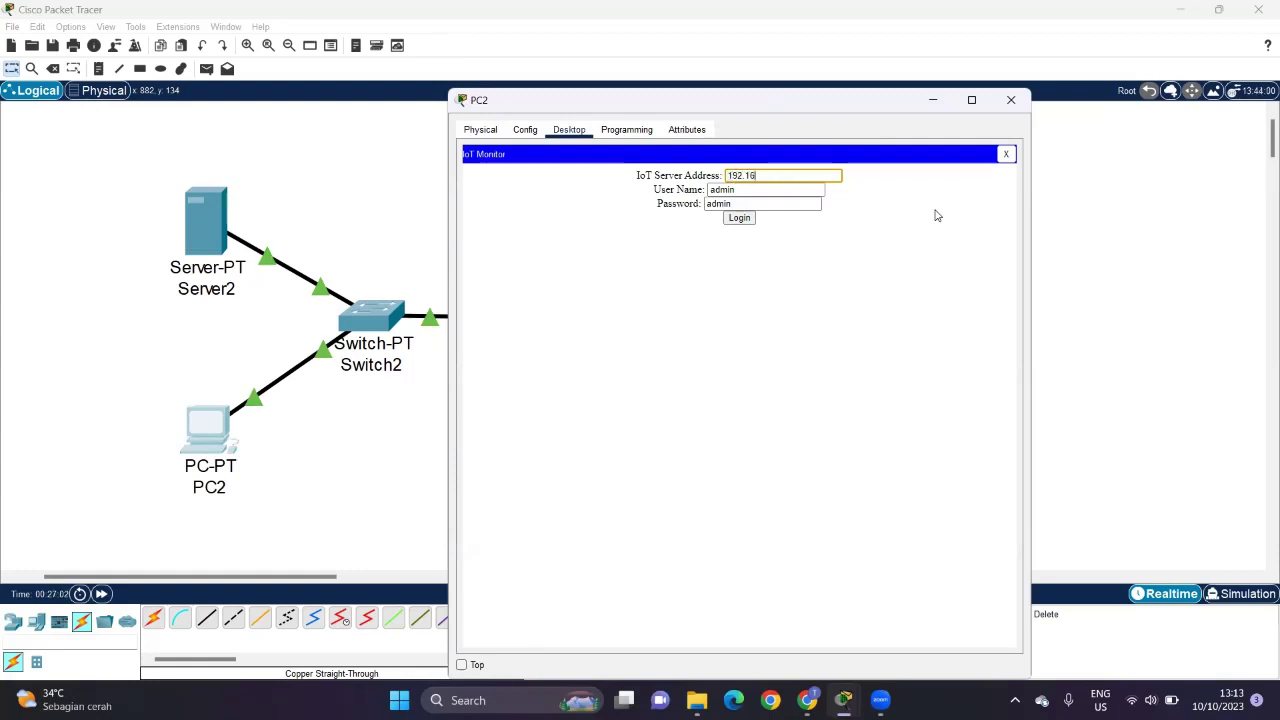
{"action": "type", "text": "68.1.1"}
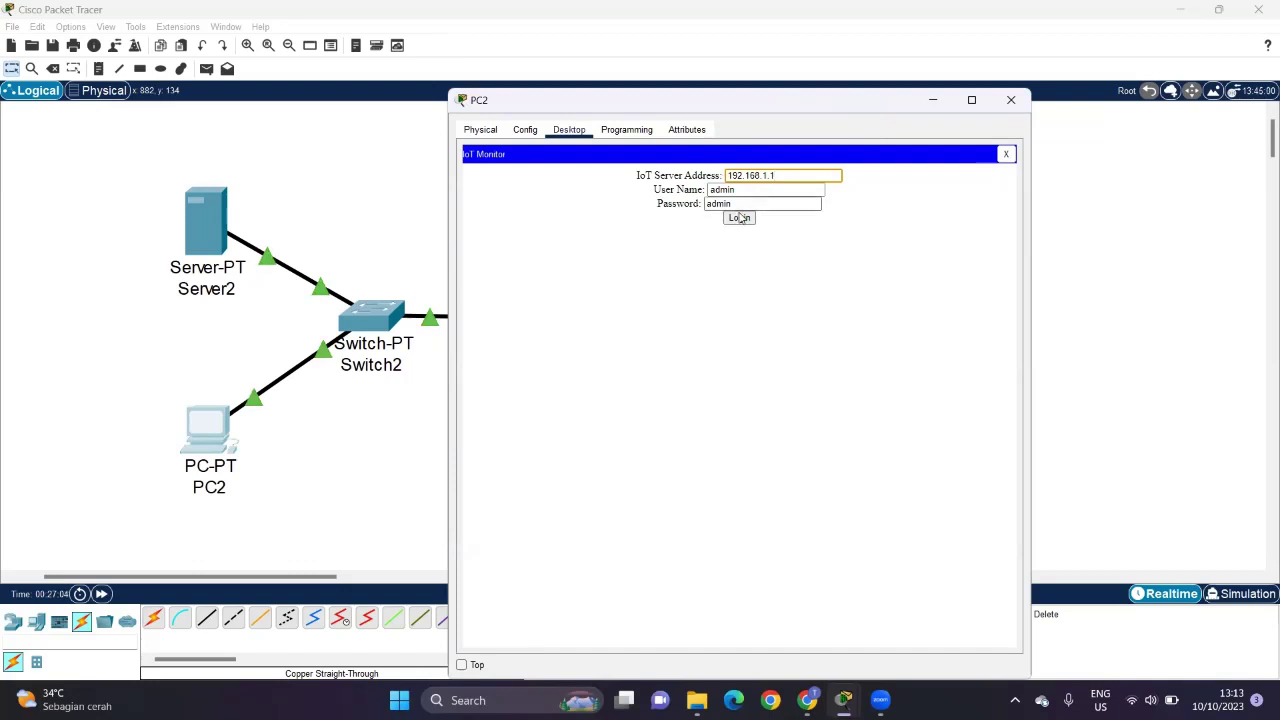
{"action": "left_click", "coordinate": [745, 222]}
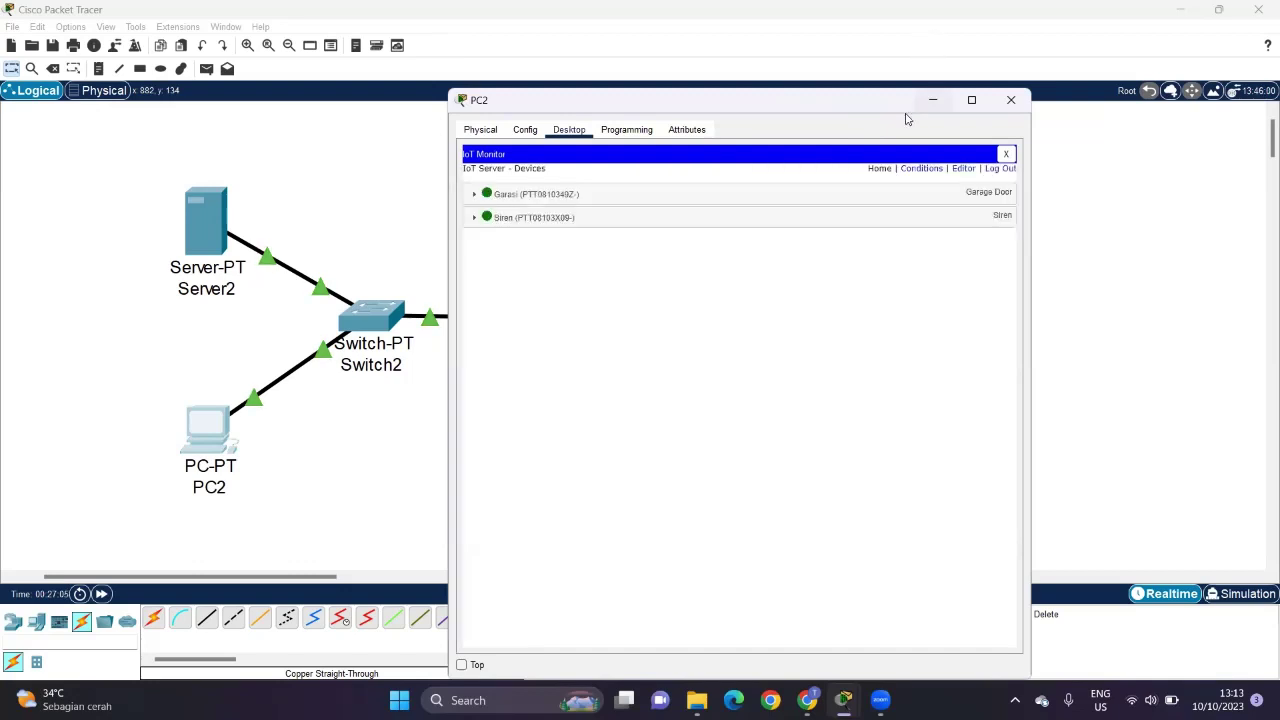
Step: Move and shrink PC2's window to reveal the garage door and siren
{"action": "left_click_drag", "start_coordinate": [849, 105], "coordinate": [551, 67]}
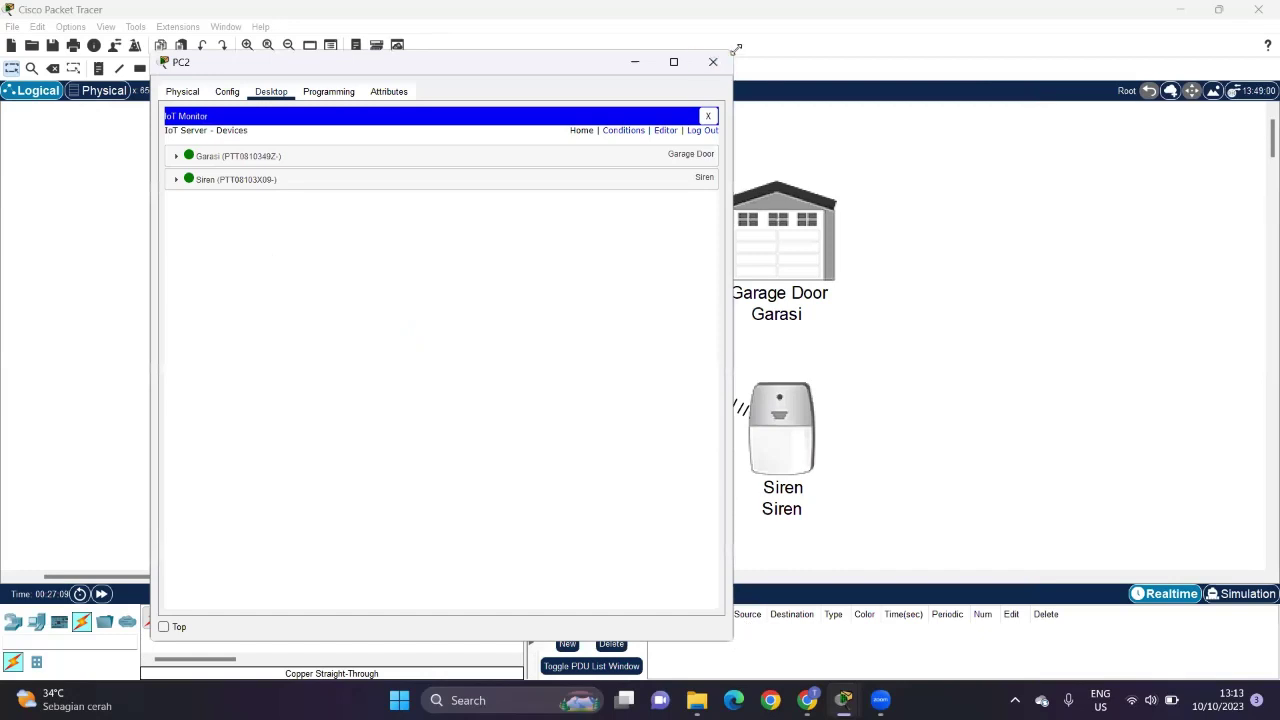
{"action": "left_click_drag", "start_coordinate": [736, 48], "coordinate": [631, 285]}
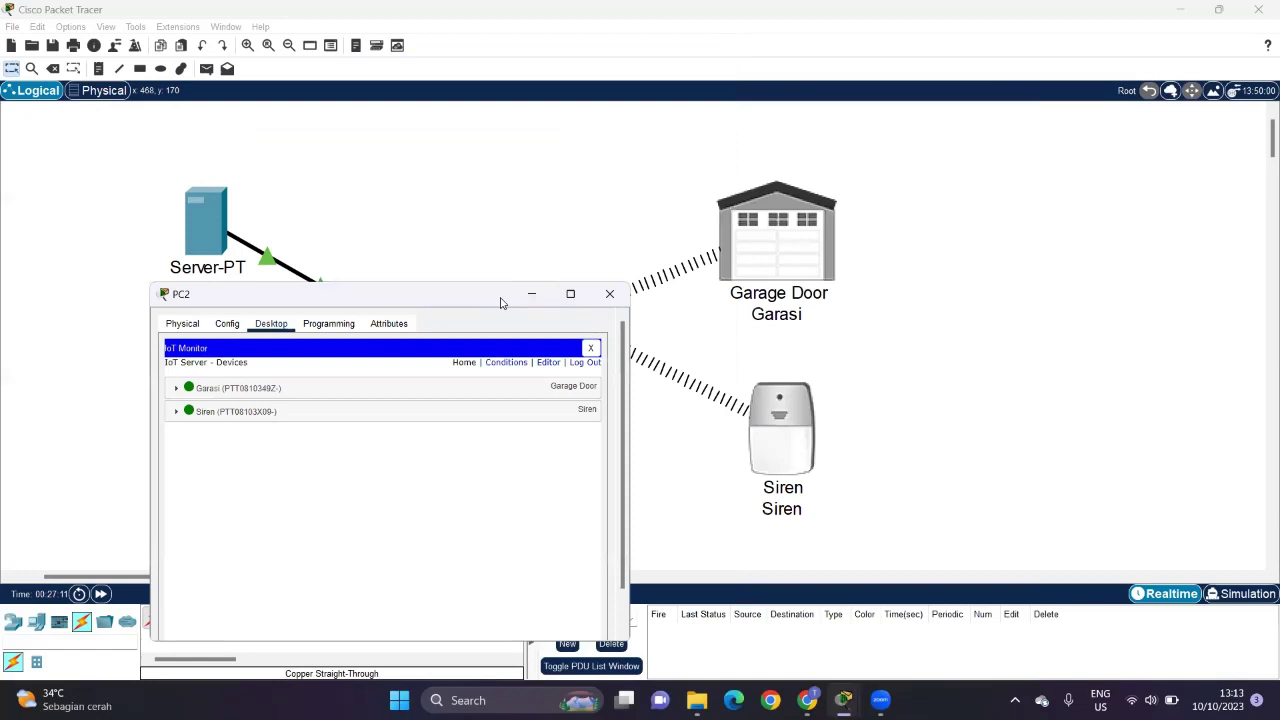
{"action": "left_click_drag", "start_coordinate": [502, 303], "coordinate": [467, 200]}
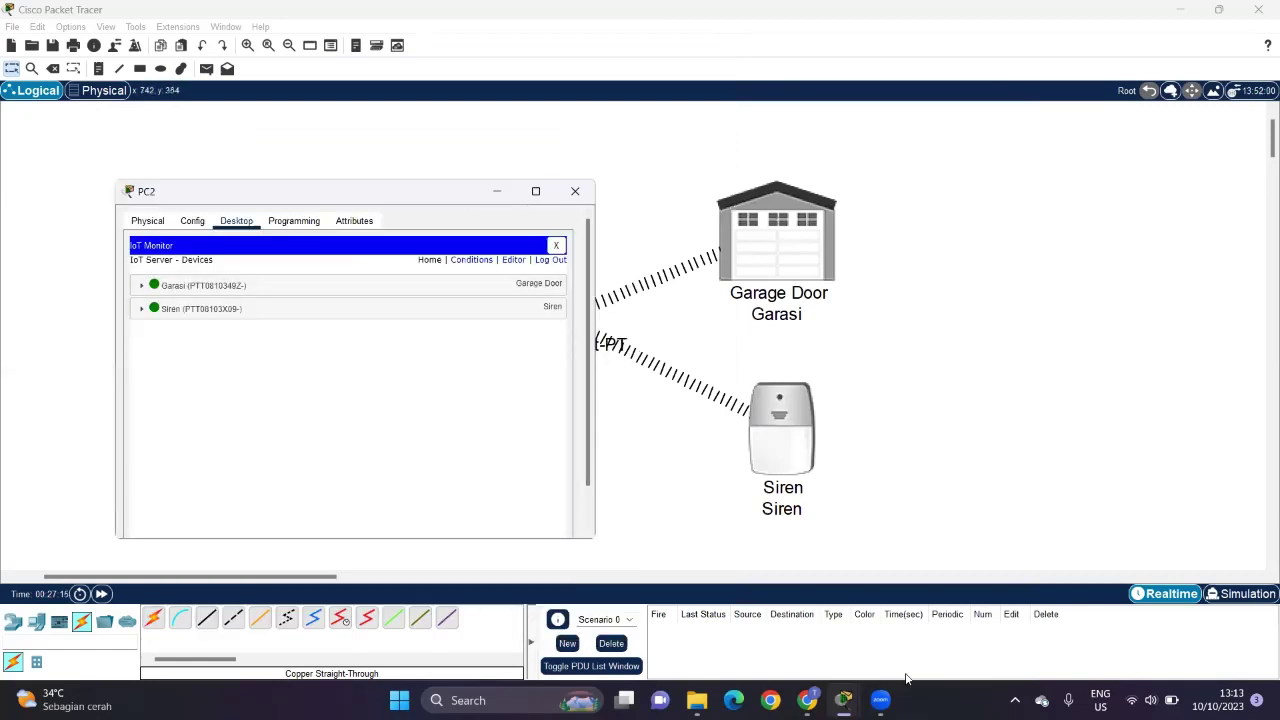
Step: Expand Garasi and Siren in the IoT Monitor and toggle each on, then off
{"action": "left_click", "coordinate": [142, 286]}
{"action": "left_click", "coordinate": [140, 342]}
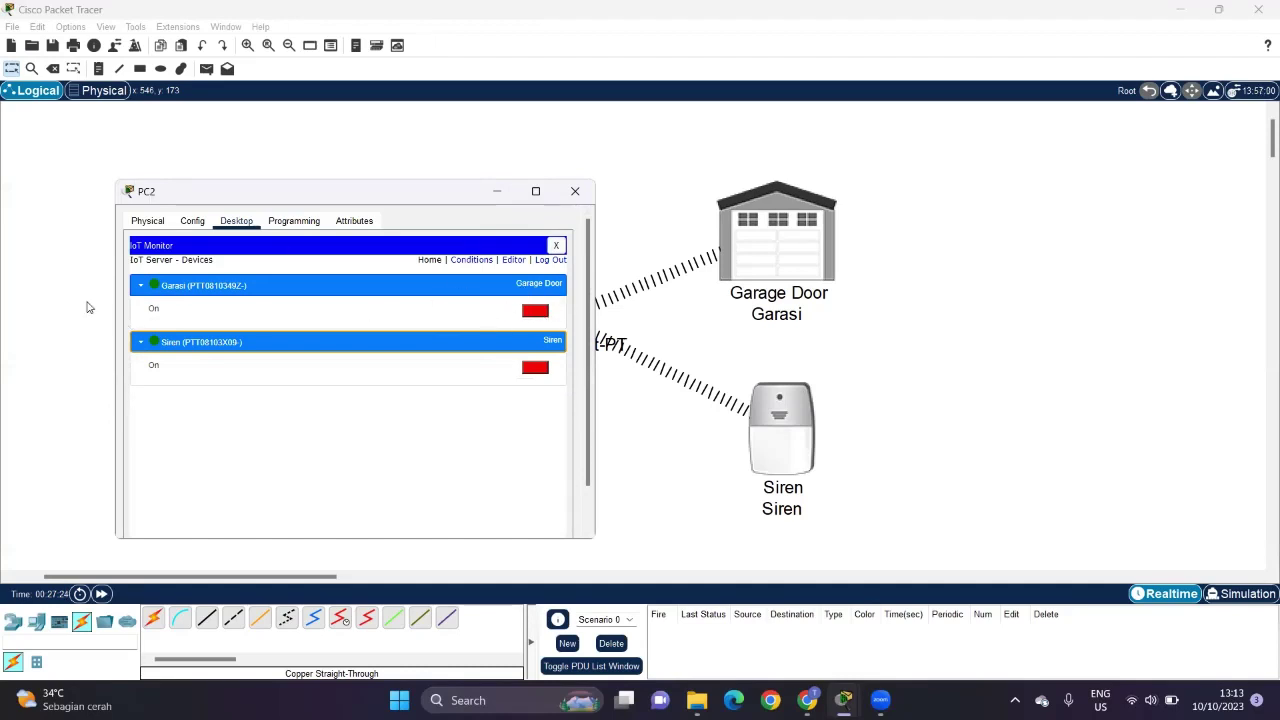
{"action": "left_click", "coordinate": [536, 311]}
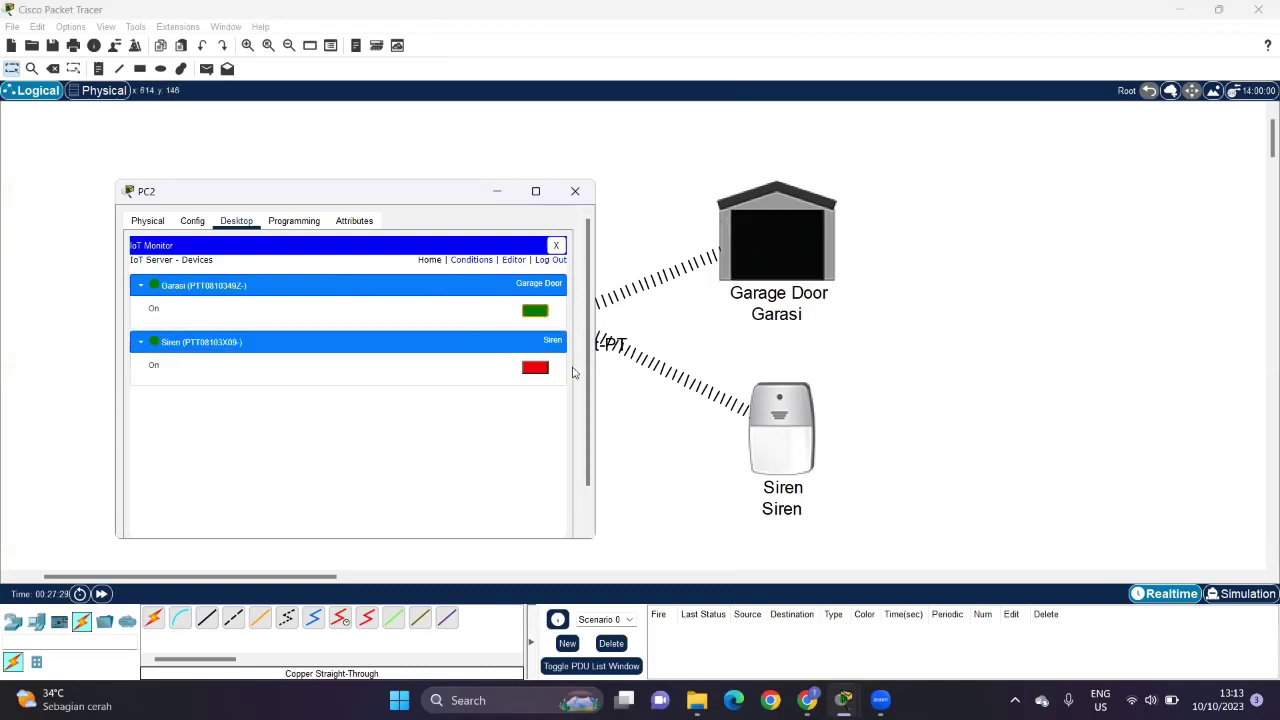
{"action": "left_click", "coordinate": [522, 311]}
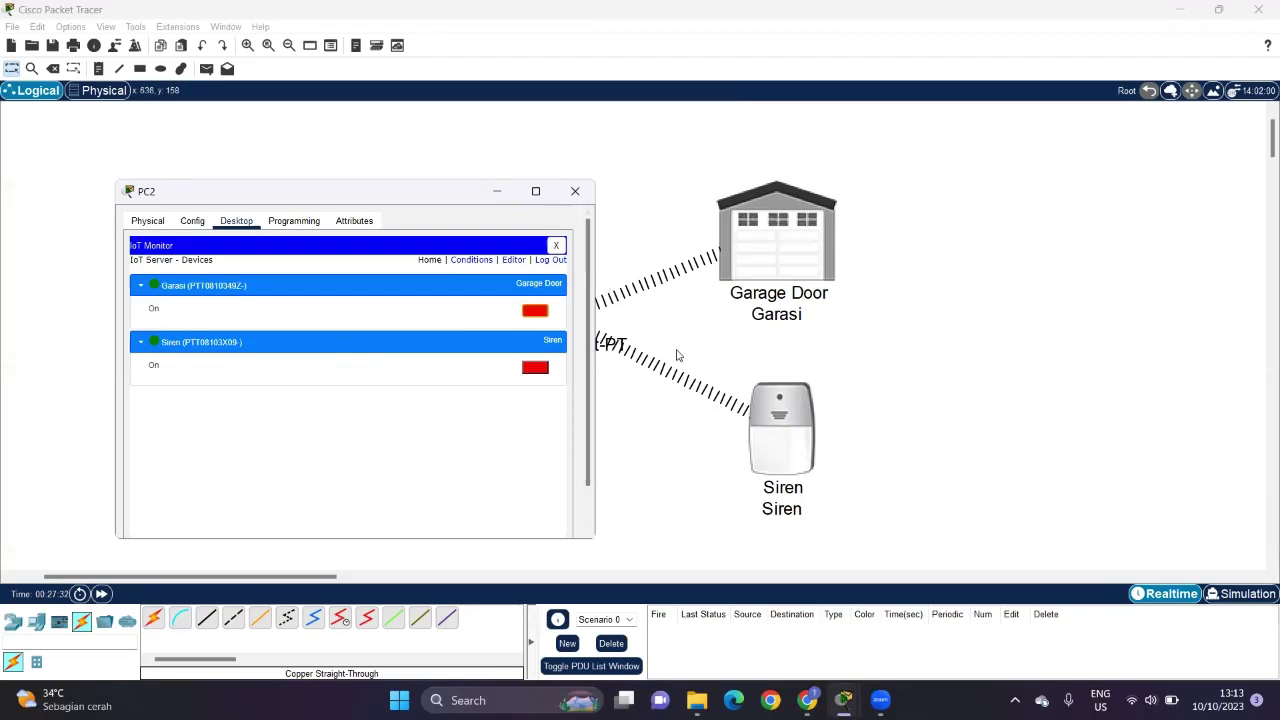
{"action": "left_click", "coordinate": [537, 370]}
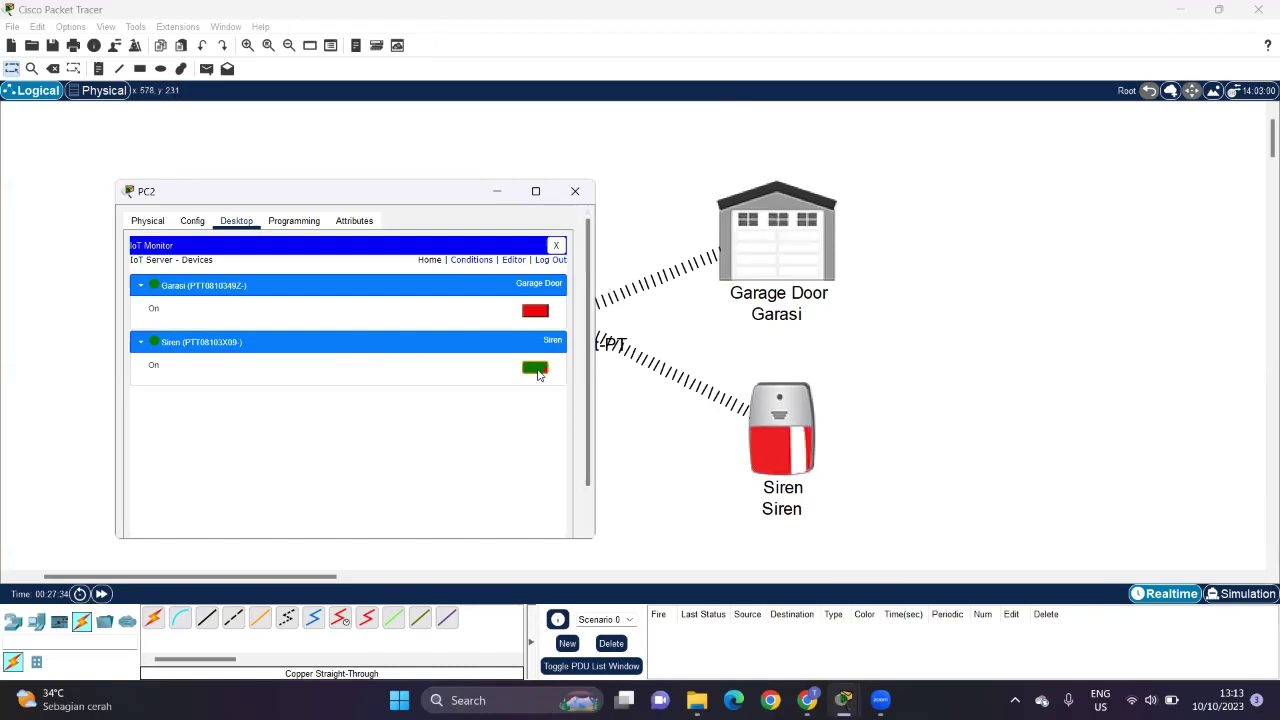
{"action": "left_click", "coordinate": [537, 370]}
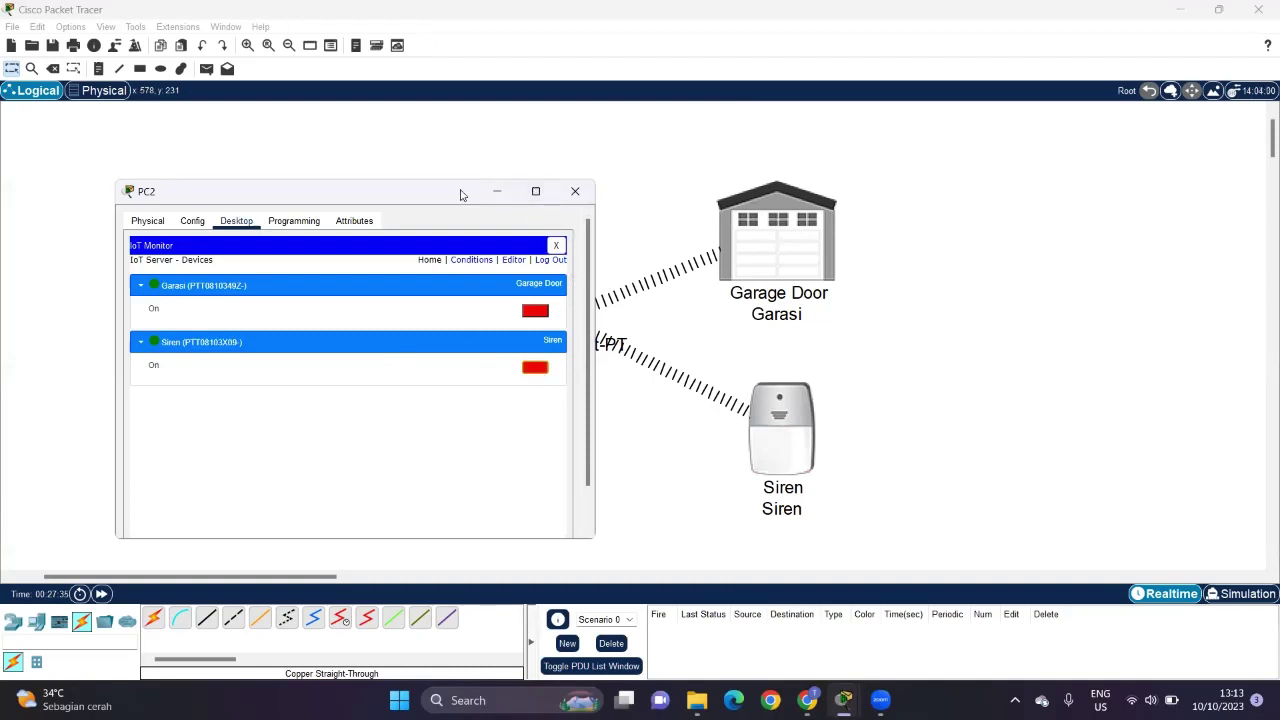
{"action": "left_click_drag", "start_coordinate": [463, 192], "coordinate": [484, 132]}
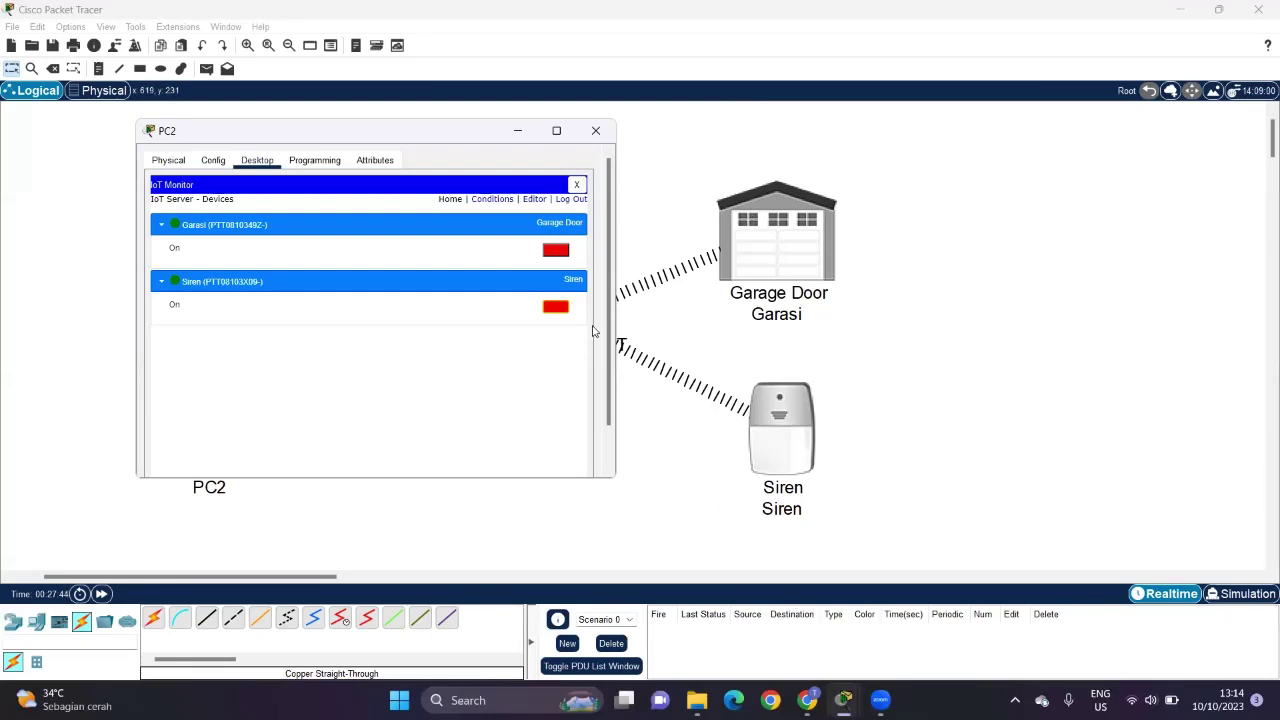
Step: Start a new Conditions rule named 'Garasi terbuka' that matches Any condition
{"action": "left_click", "coordinate": [484, 201]}
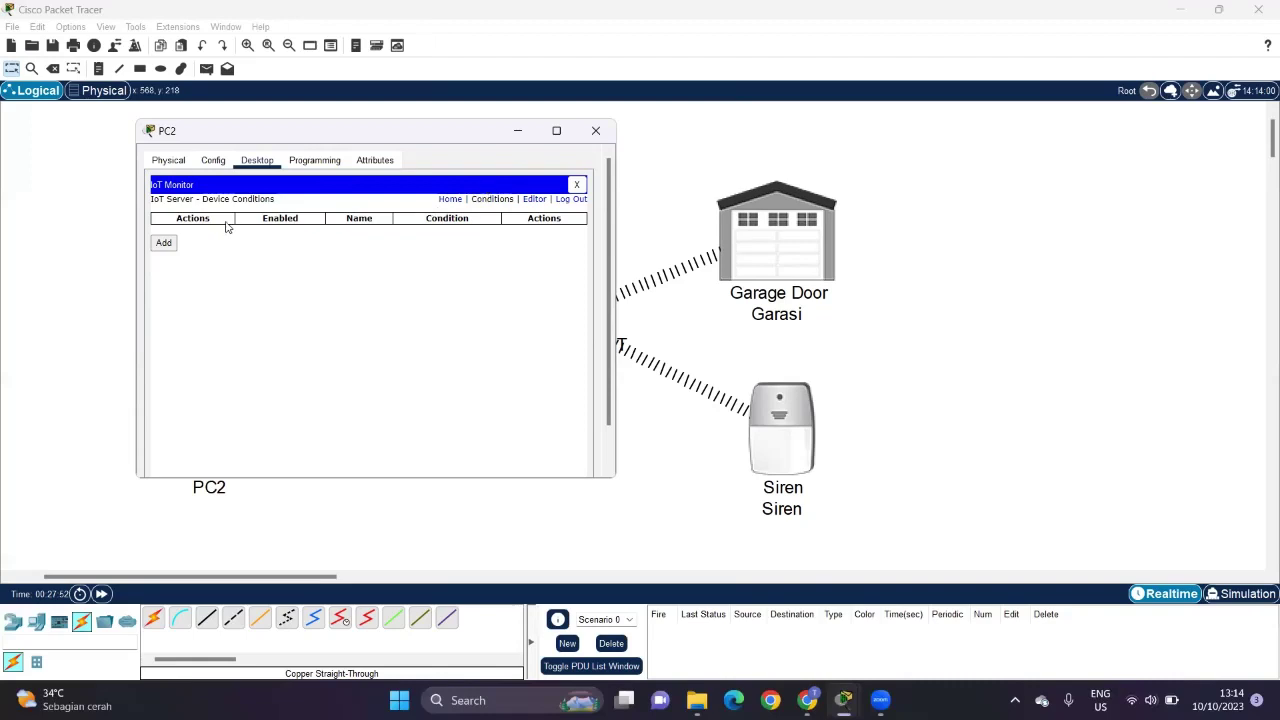
{"action": "left_click", "coordinate": [162, 242]}
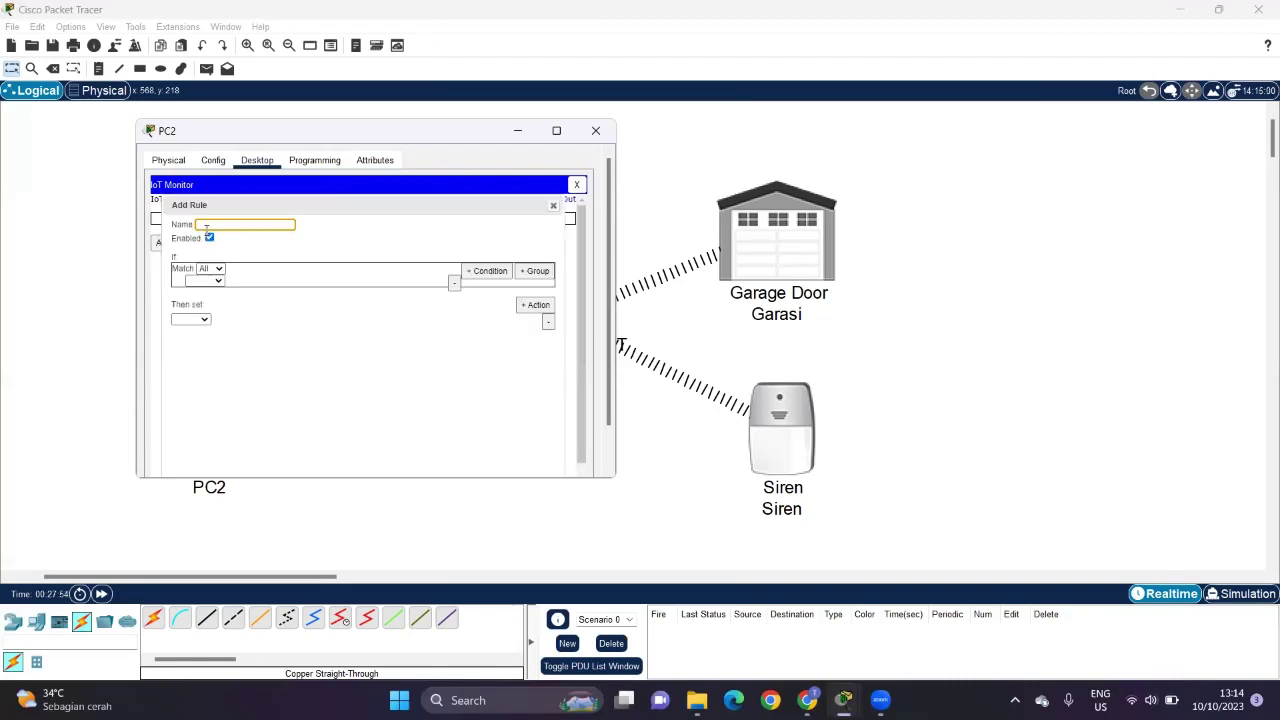
{"action": "type", "text": "Garasi terbuka"}
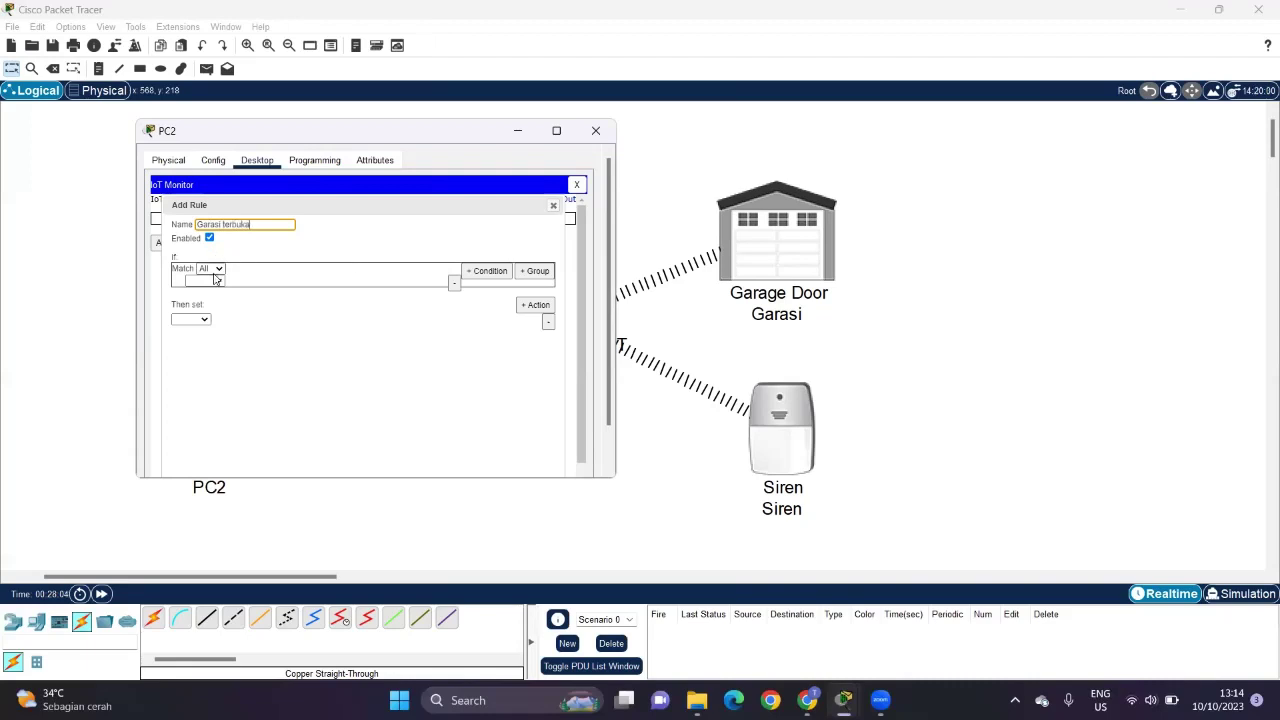
{"action": "left_click", "coordinate": [363, 248]}
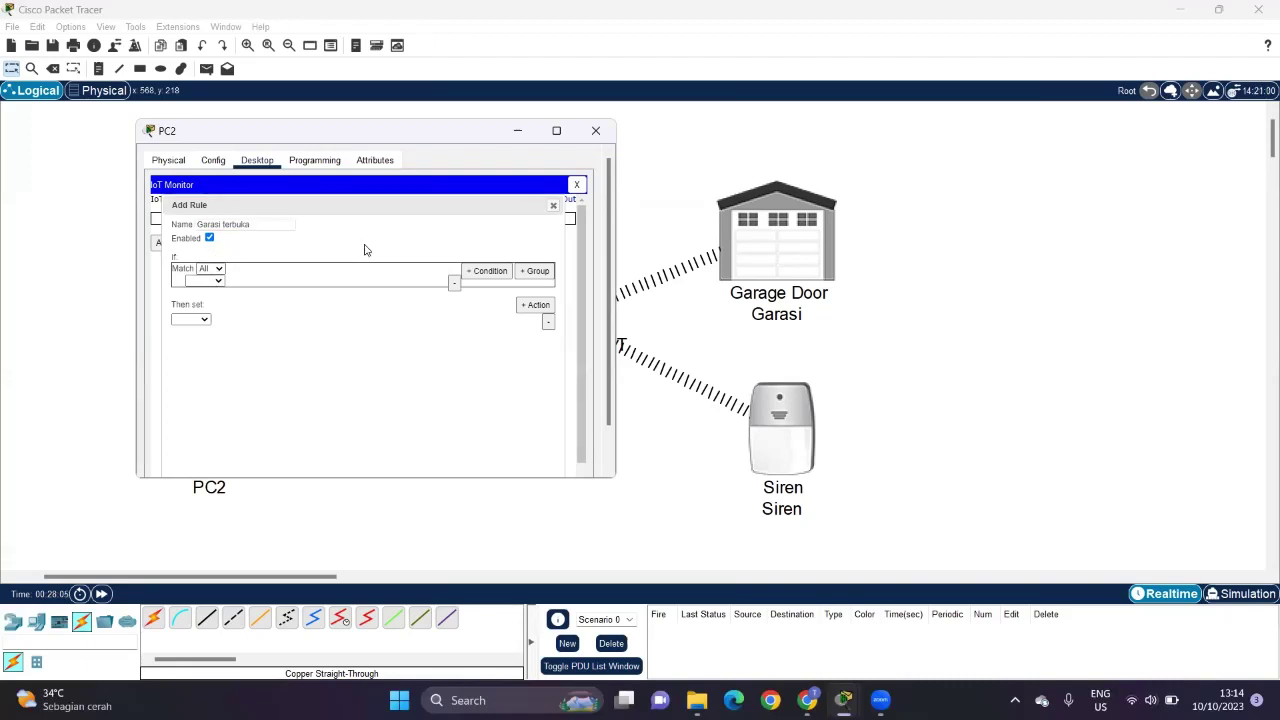
{"action": "left_click", "coordinate": [217, 272]}
{"action": "left_click", "coordinate": [207, 291]}
Step: Make the rule set Siren On to true when Garasi On is true, and save it
{"action": "left_click", "coordinate": [210, 281]}
{"action": "left_click", "coordinate": [205, 292]}
{"action": "left_click", "coordinate": [241, 281]}
{"action": "left_click", "coordinate": [240, 292]}
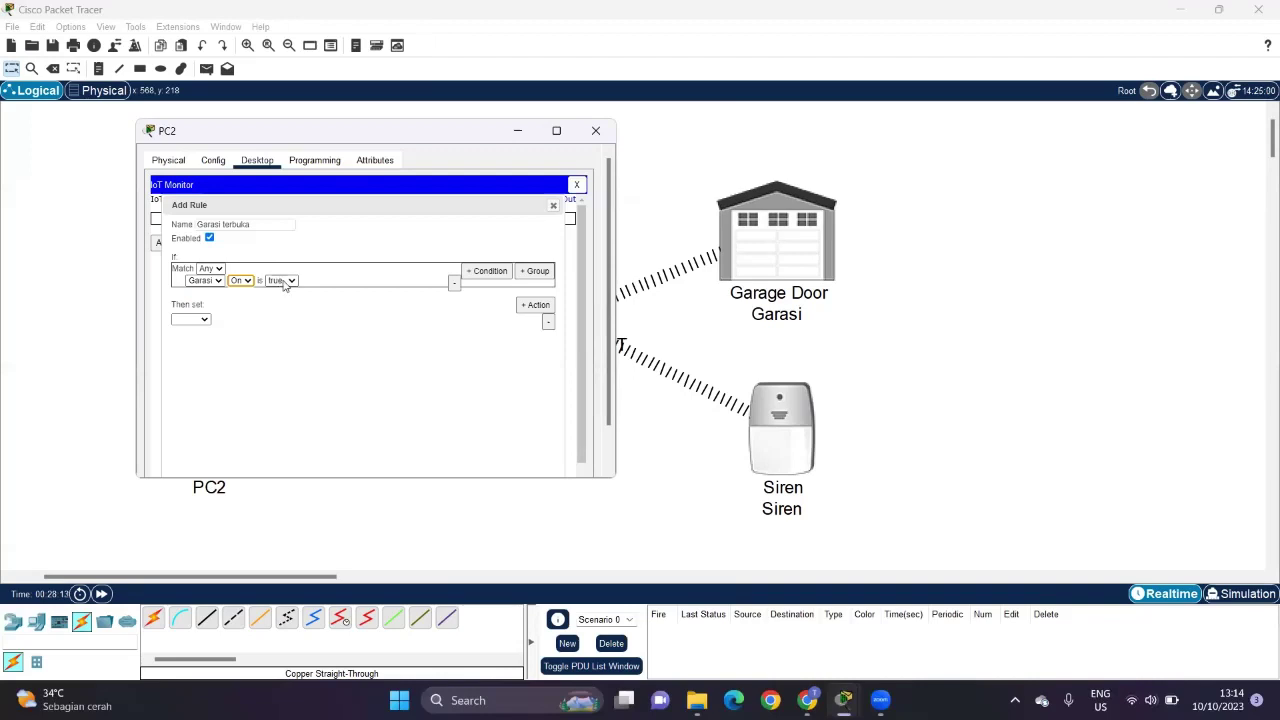
{"action": "left_click", "coordinate": [205, 320]}
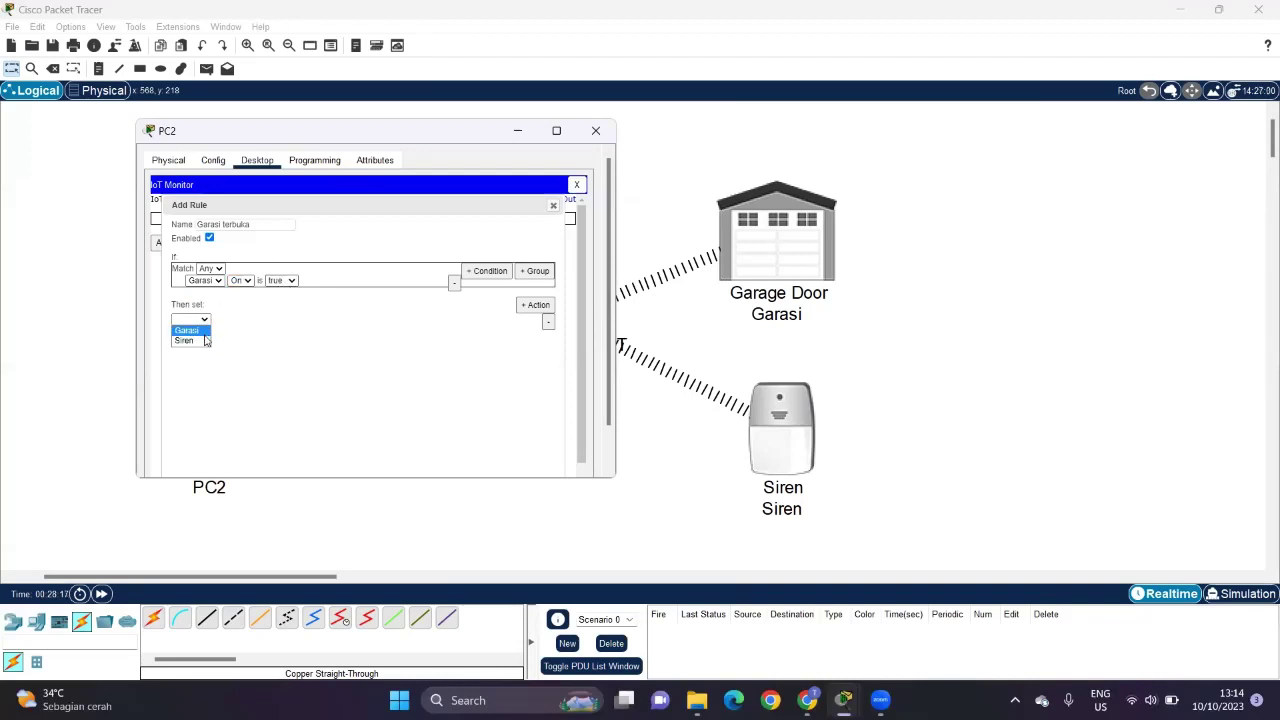
{"action": "left_click", "coordinate": [205, 341]}
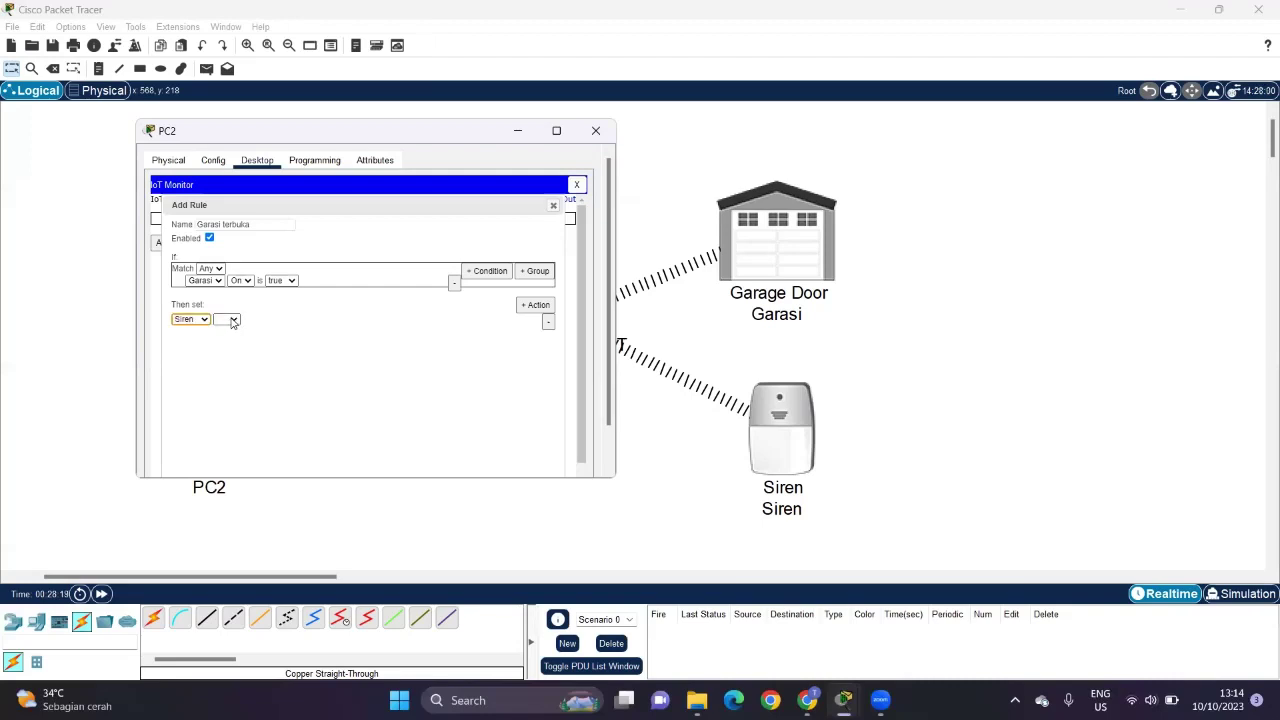
{"action": "left_click", "coordinate": [232, 320]}
{"action": "left_click", "coordinate": [229, 331]}
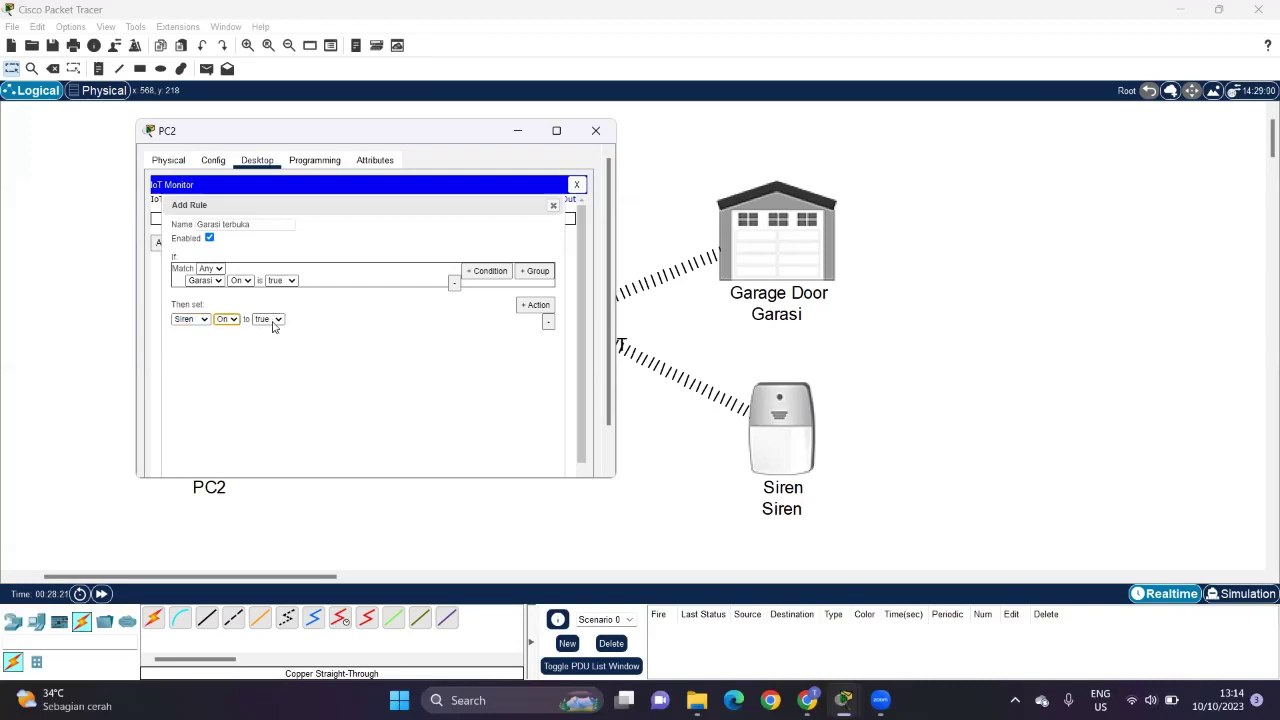
{"action": "scroll", "coordinate": [452, 443], "scroll_direction": "down", "scroll_amount": 1}
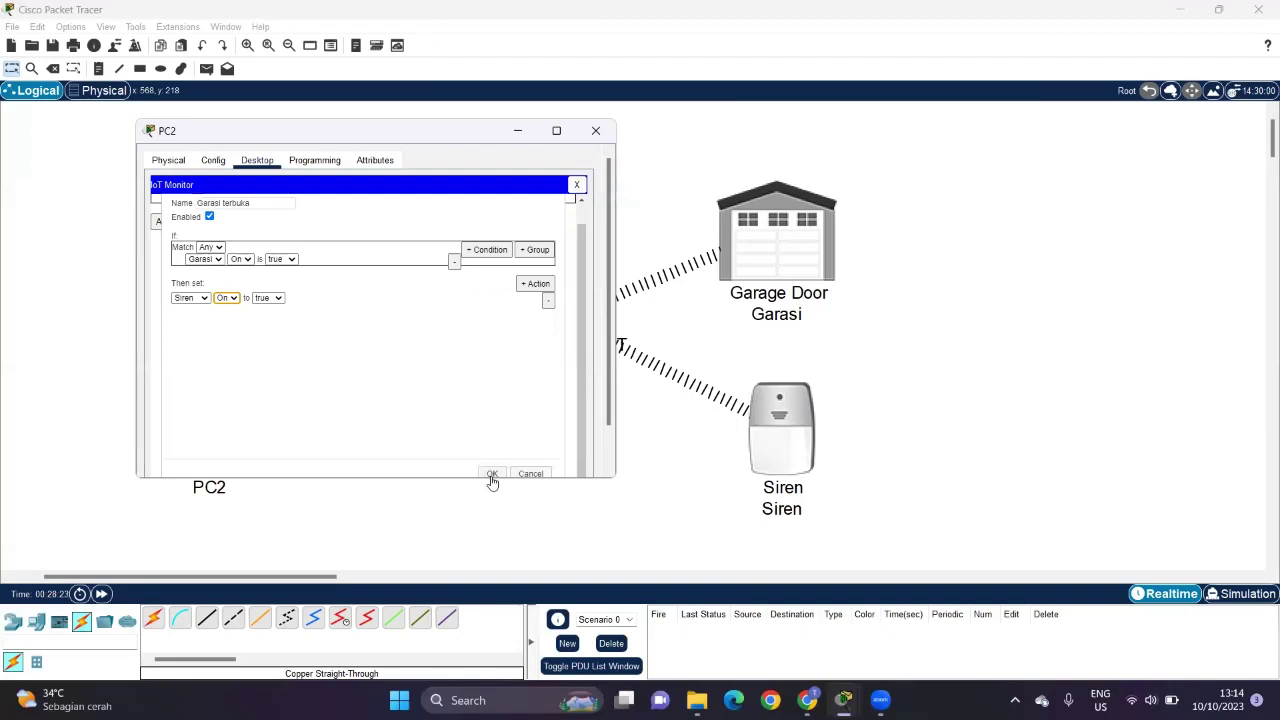
{"action": "left_click", "coordinate": [491, 476]}
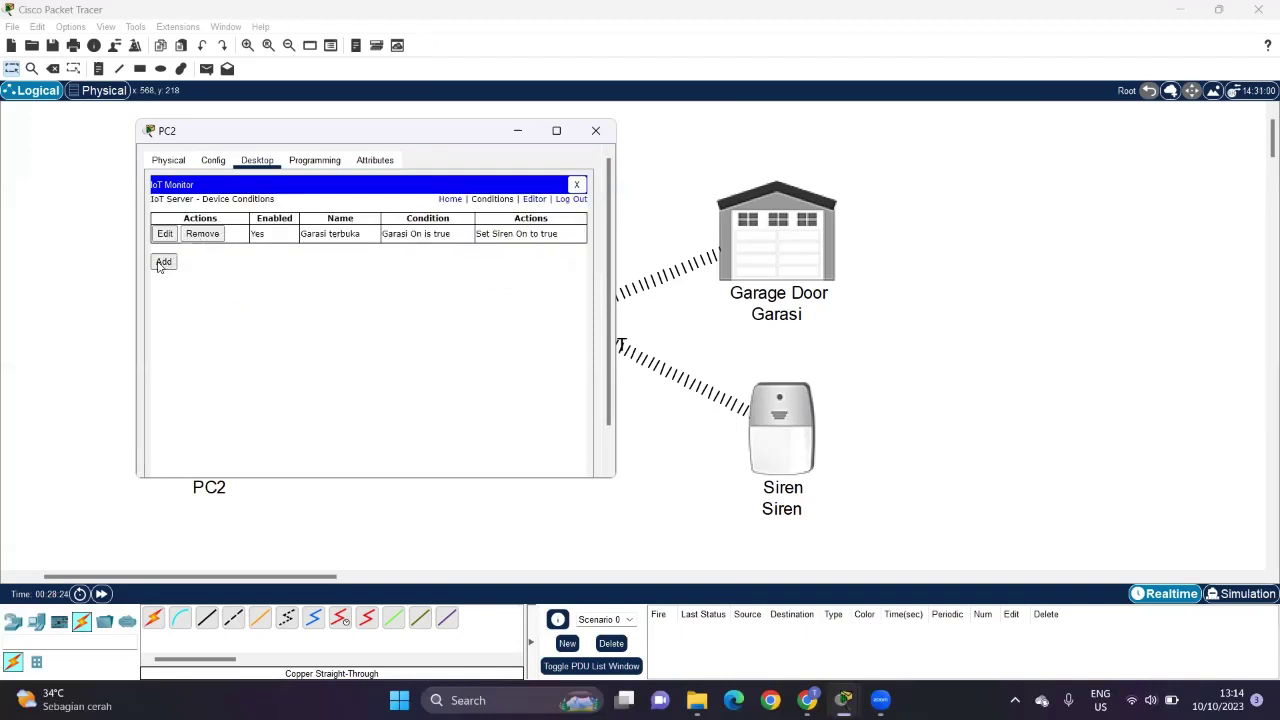
Step: Add a rule 'Garasi tertutup' matching Any, triggered when Garasi On is false
{"action": "left_click", "coordinate": [161, 263]}
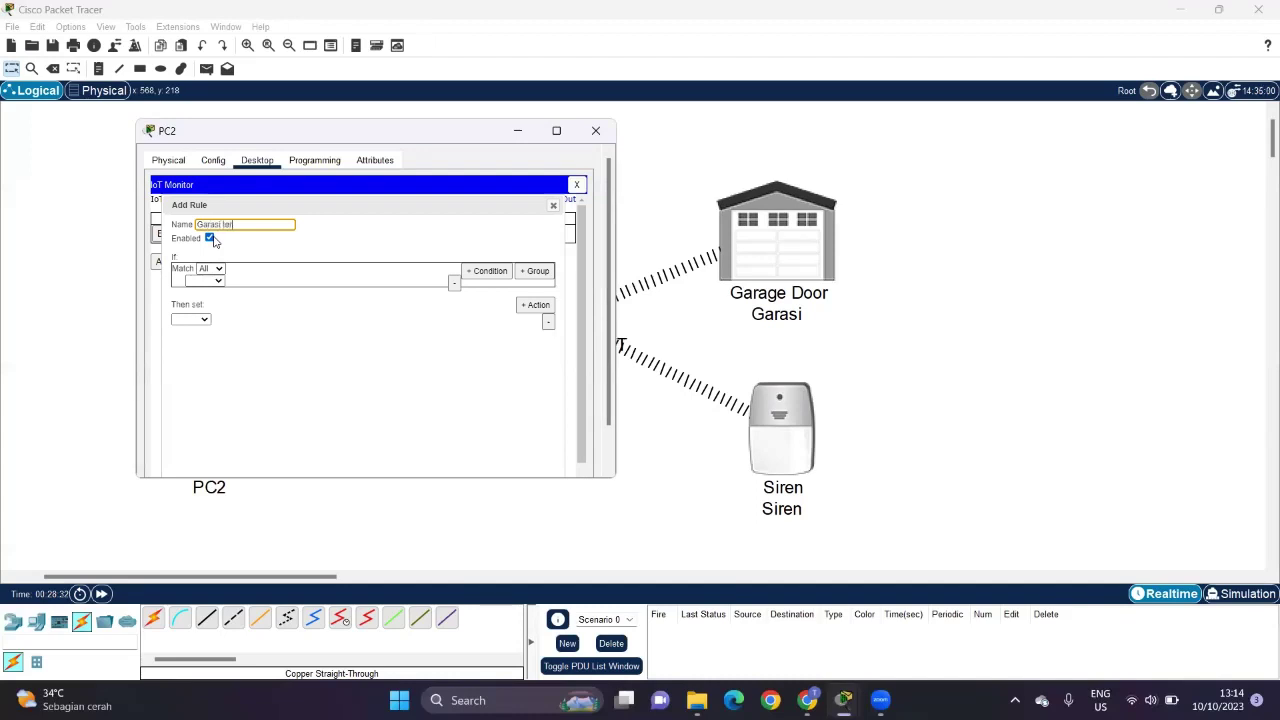
{"action": "type", "text": "Garasi tertutup"}
{"action": "left_click", "coordinate": [263, 306]}
{"action": "left_click", "coordinate": [217, 269]}
{"action": "left_click", "coordinate": [209, 292]}
{"action": "left_click", "coordinate": [212, 282]}
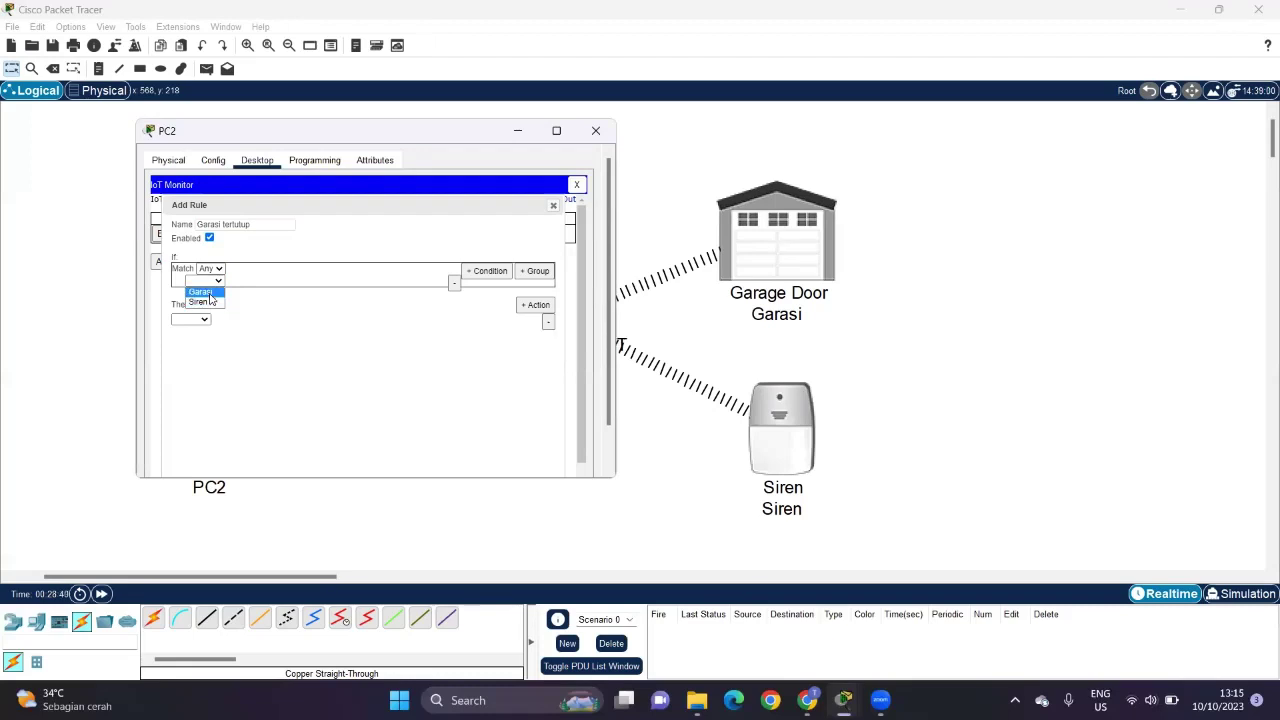
{"action": "left_click", "coordinate": [202, 291]}
{"action": "left_click", "coordinate": [249, 285]}
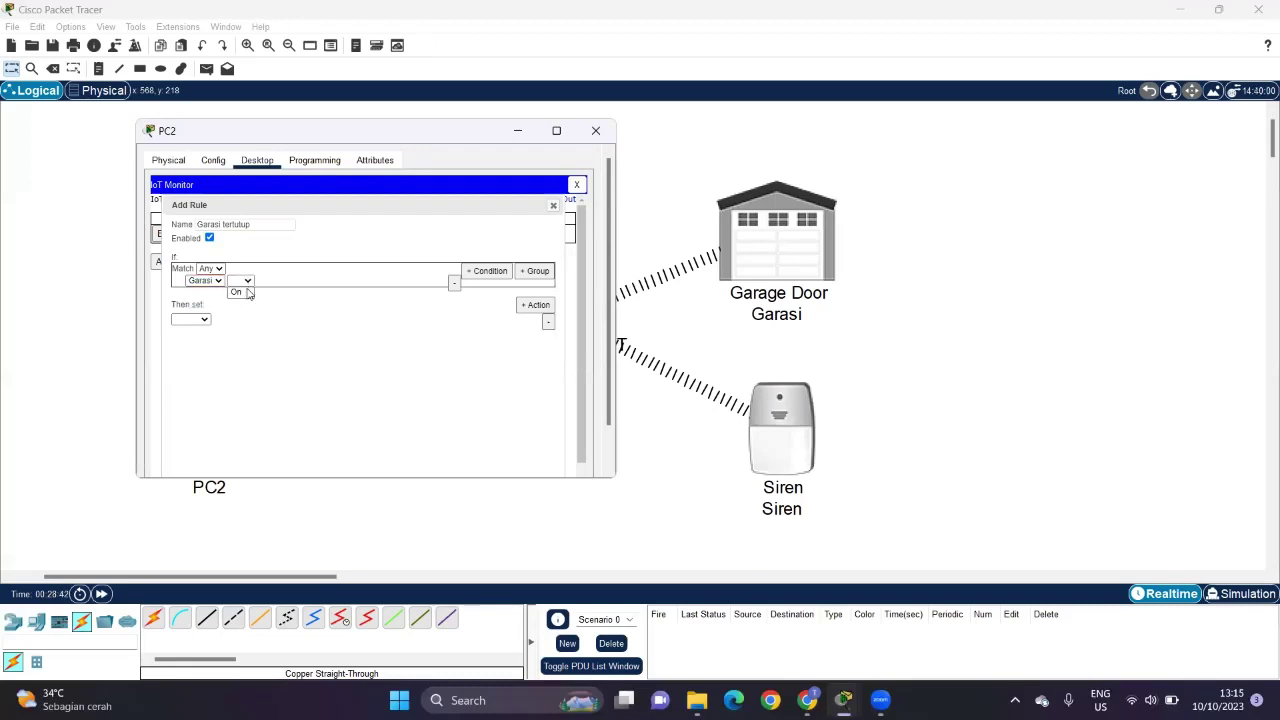
{"action": "left_click", "coordinate": [238, 291]}
{"action": "left_click", "coordinate": [286, 283]}
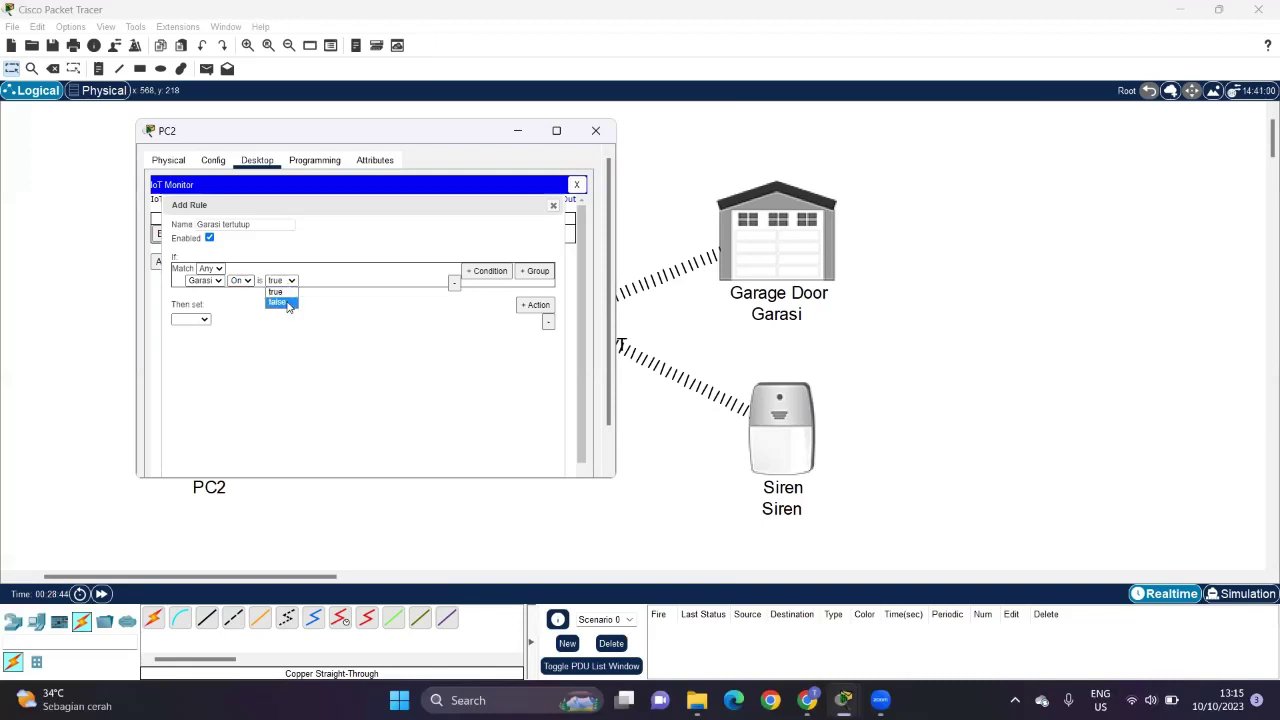
{"action": "left_click", "coordinate": [281, 302]}
Step: Make the rule set Siren On to false, and save it
{"action": "left_click", "coordinate": [186, 320]}
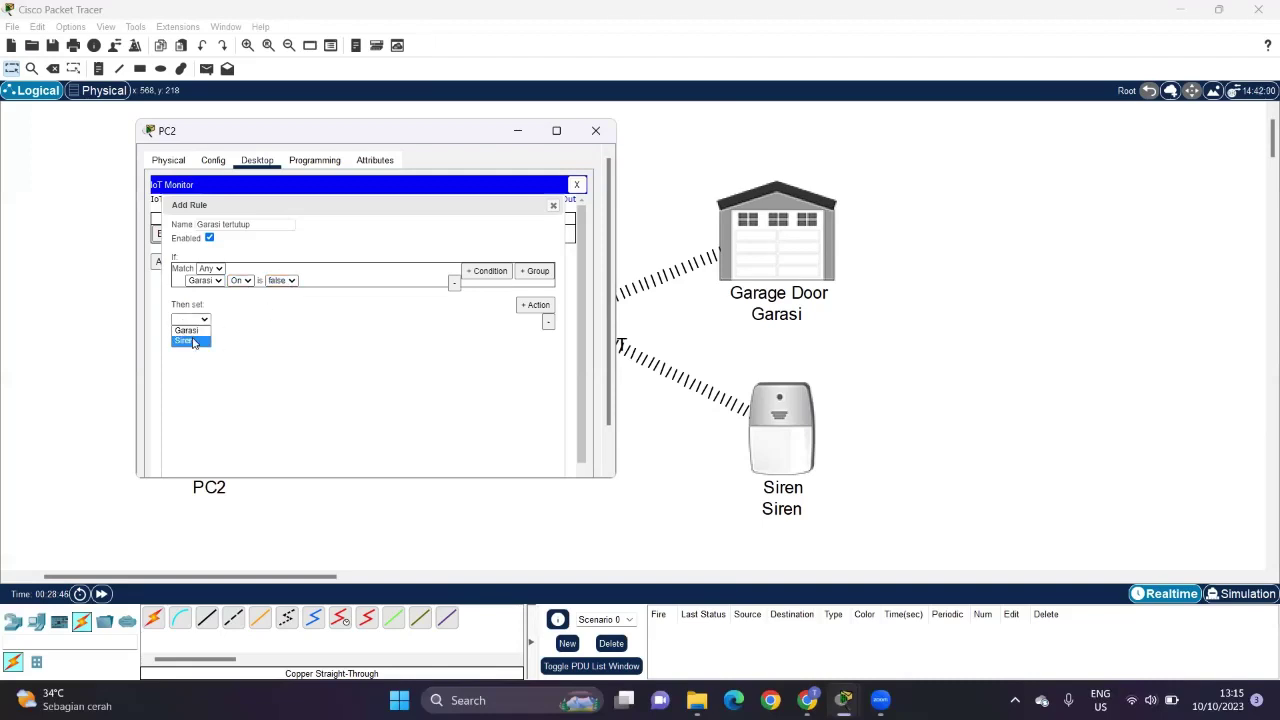
{"action": "left_click", "coordinate": [194, 342]}
{"action": "left_click", "coordinate": [231, 320]}
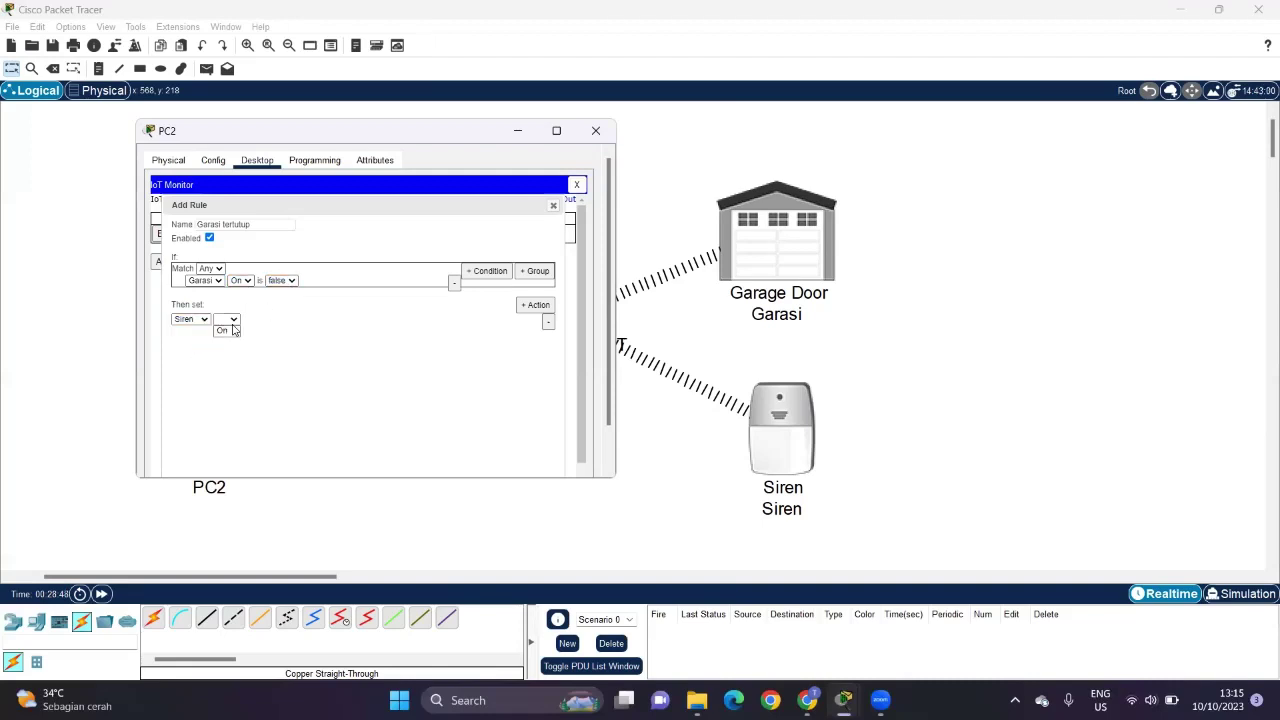
{"action": "left_click", "coordinate": [228, 333]}
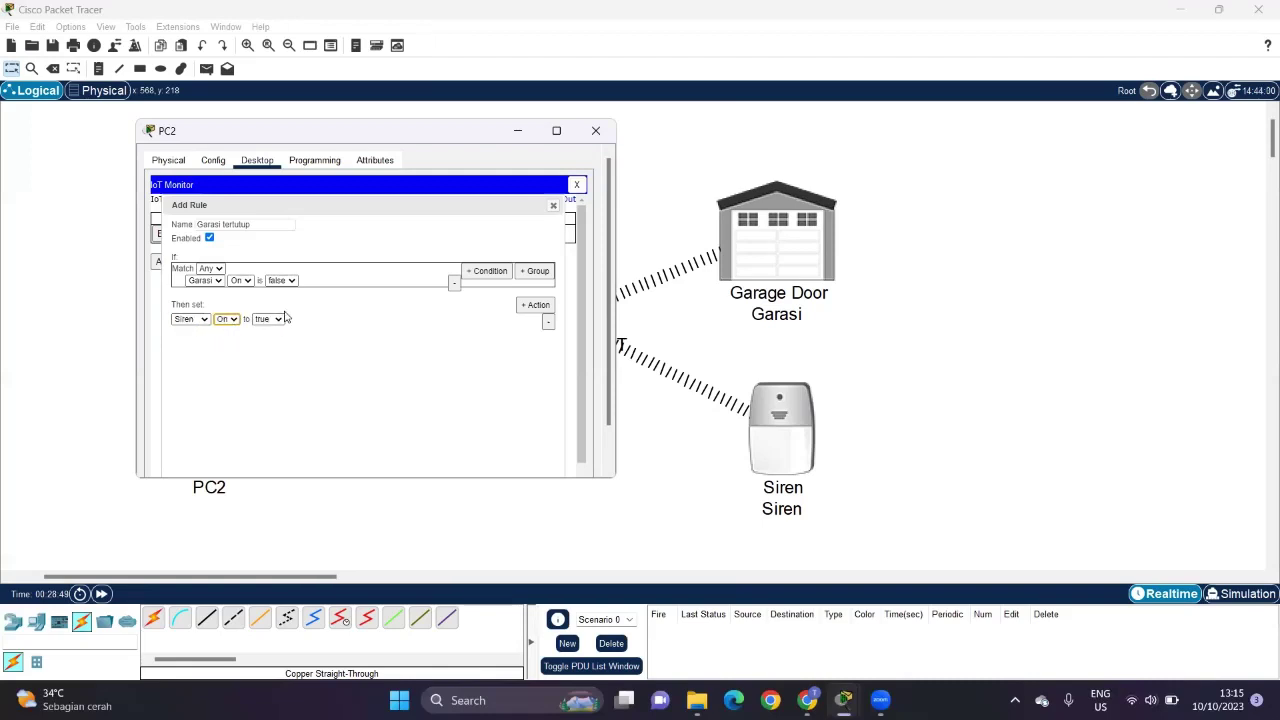
{"action": "left_click", "coordinate": [279, 319]}
{"action": "left_click", "coordinate": [266, 341]}
{"action": "scroll", "coordinate": [400, 425], "scroll_direction": "down", "scroll_amount": 1}
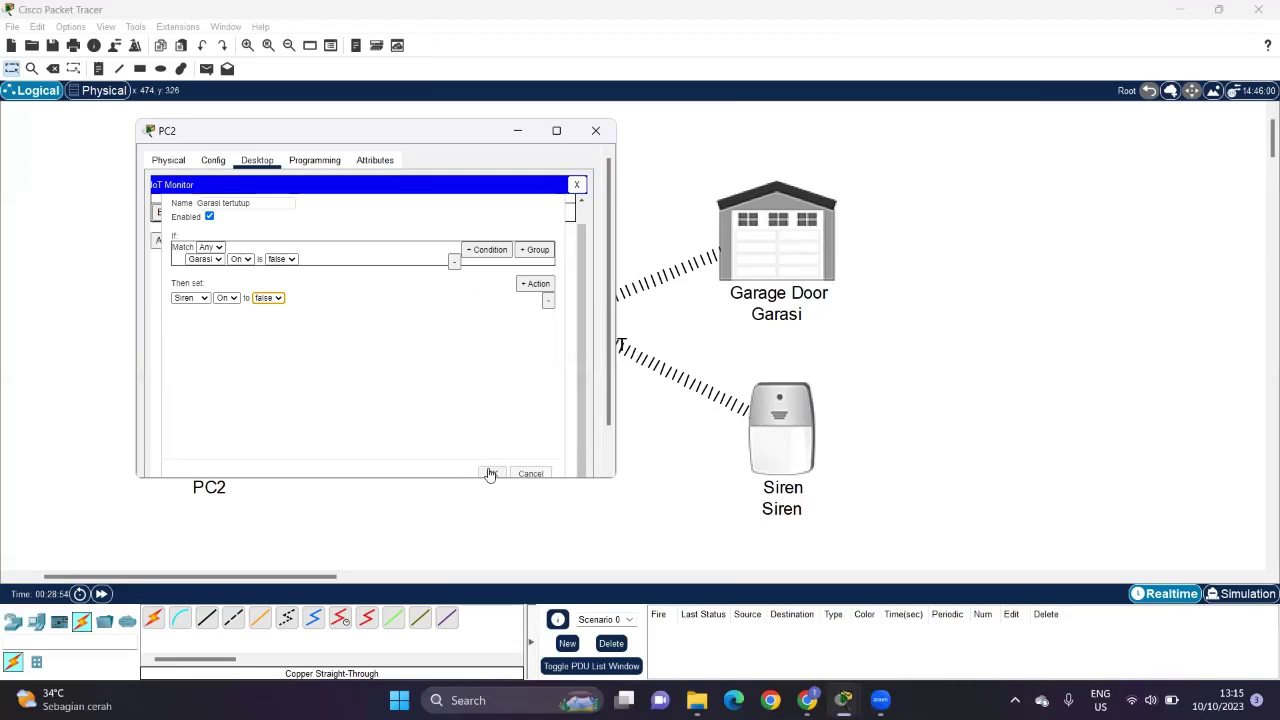
{"action": "left_click", "coordinate": [491, 474]}
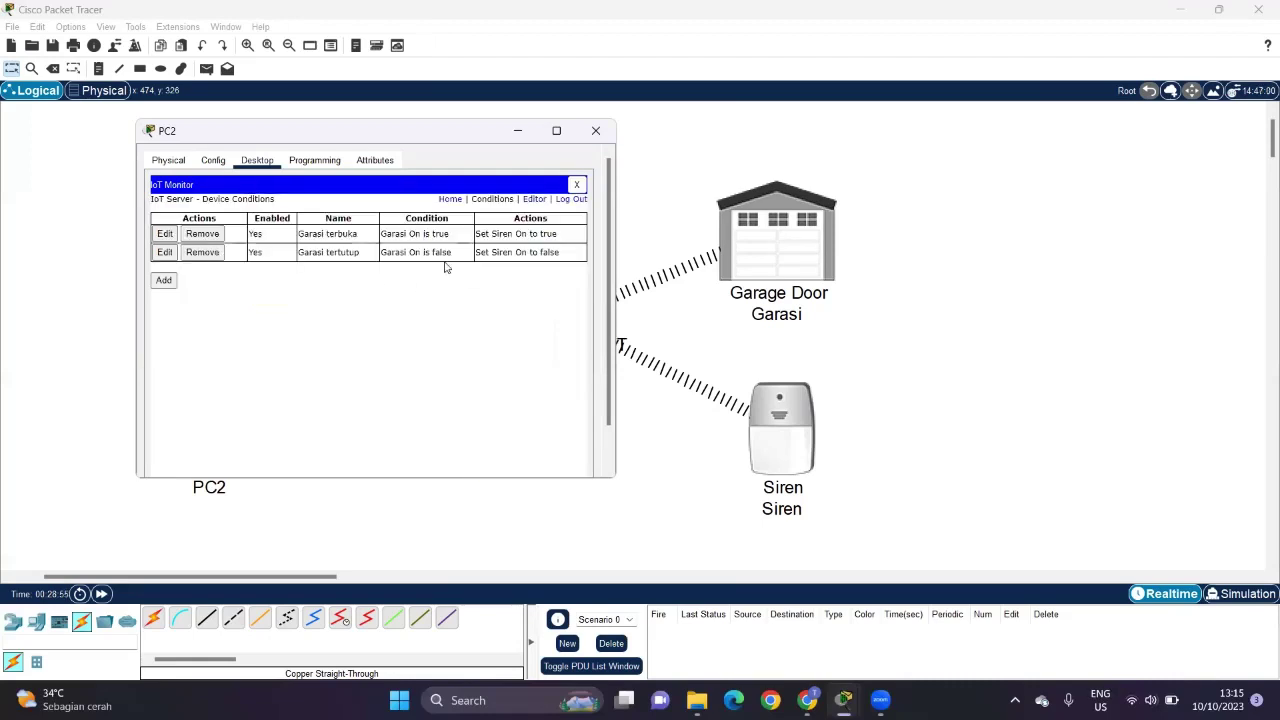
Step: On the devices list, open then close Garasi and watch the Siren follow automatically
{"action": "left_click", "coordinate": [451, 199]}
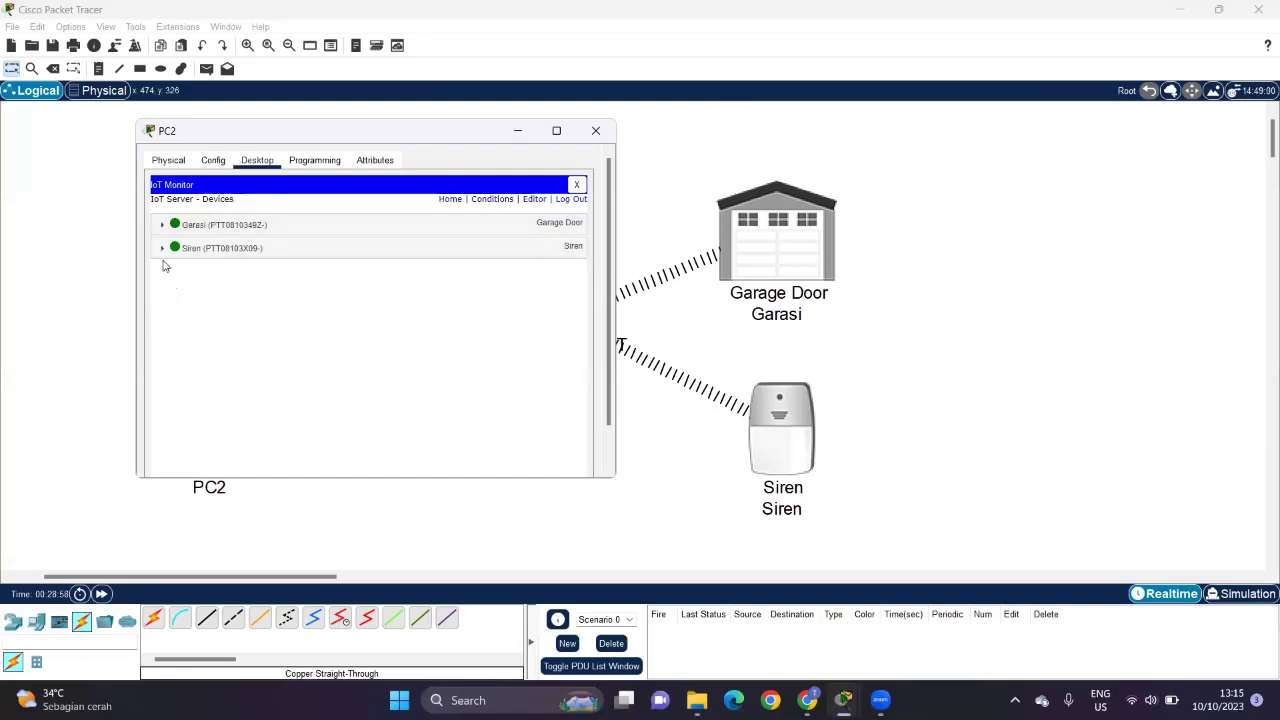
{"action": "left_click", "coordinate": [162, 225]}
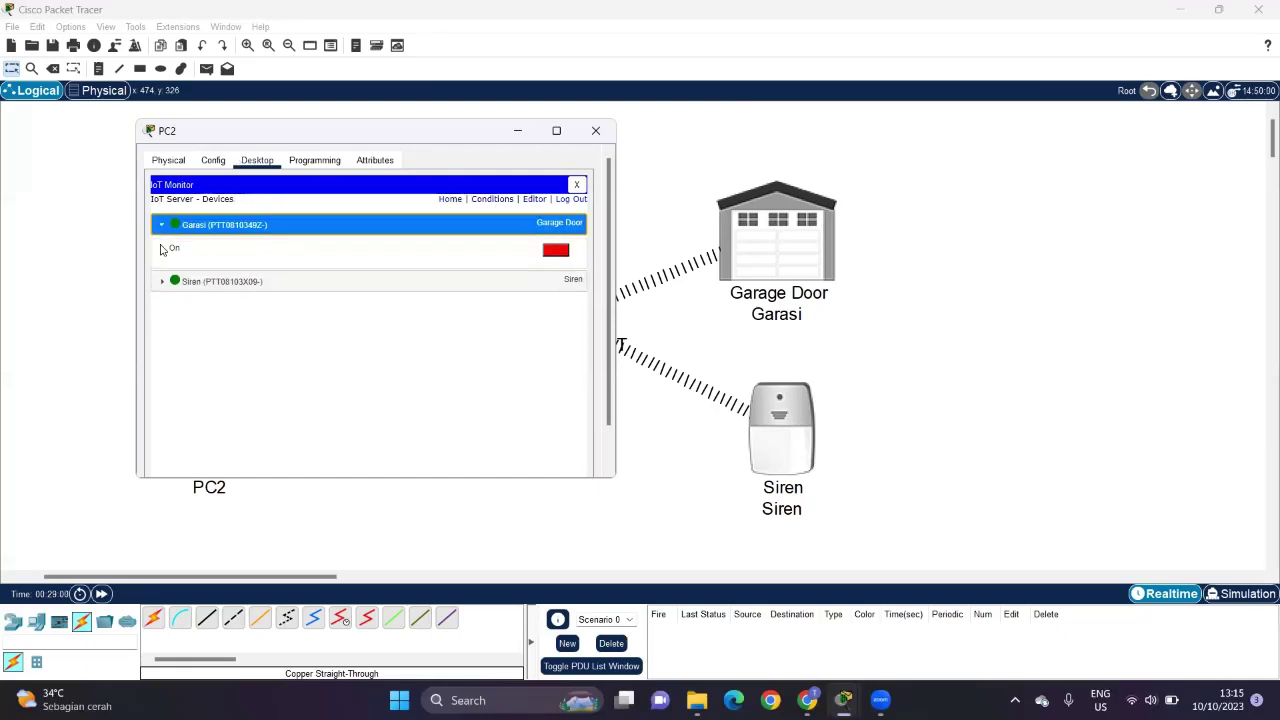
{"action": "left_click", "coordinate": [160, 286]}
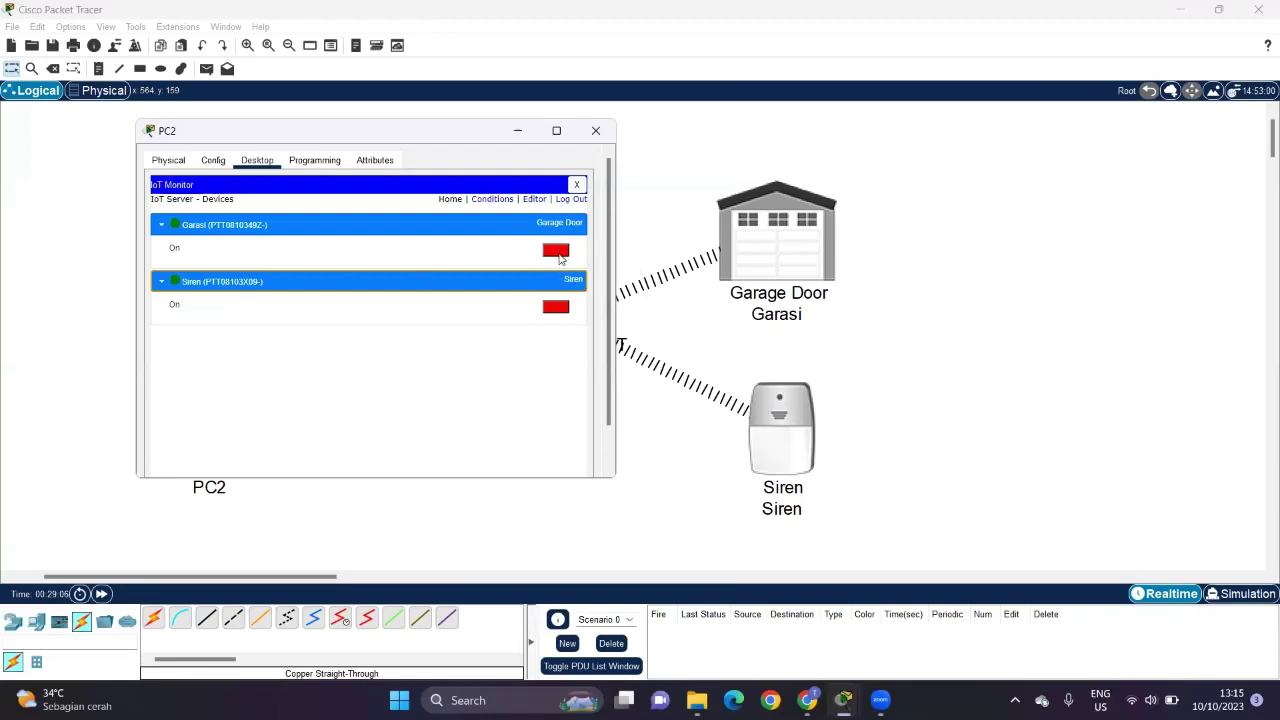
{"action": "left_click", "coordinate": [560, 257]}
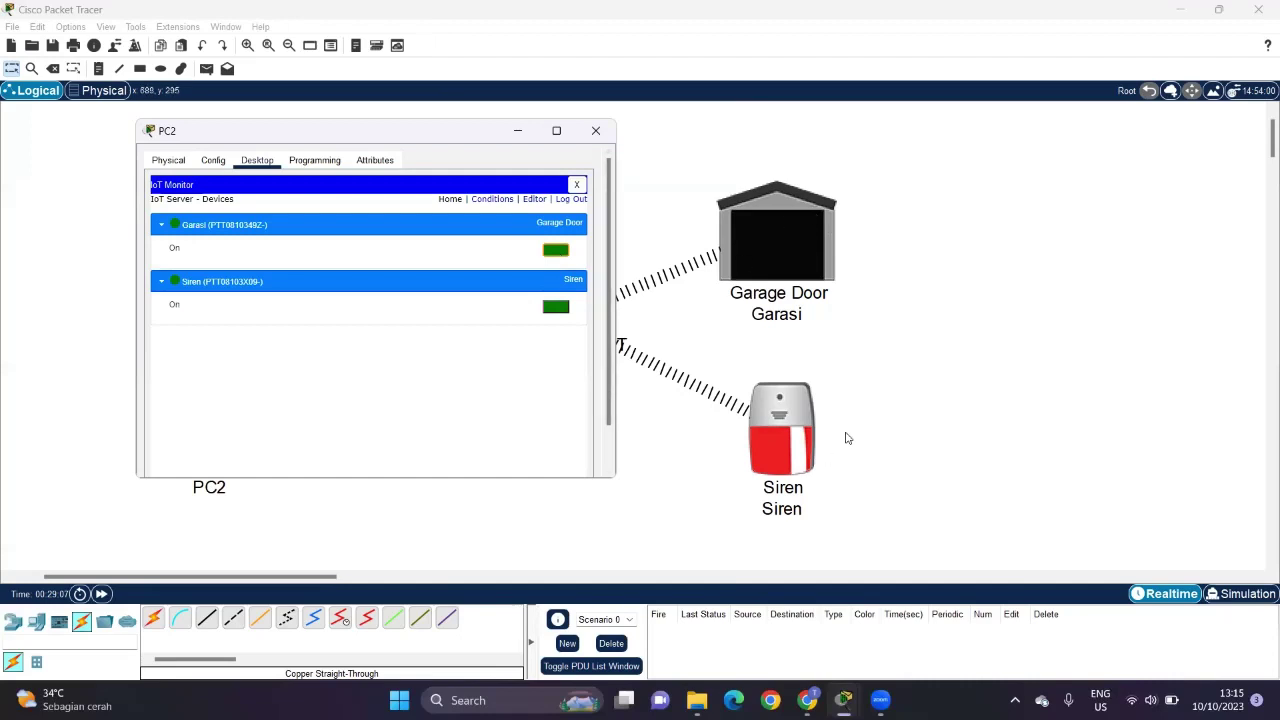
{"action": "left_click", "coordinate": [550, 259]}
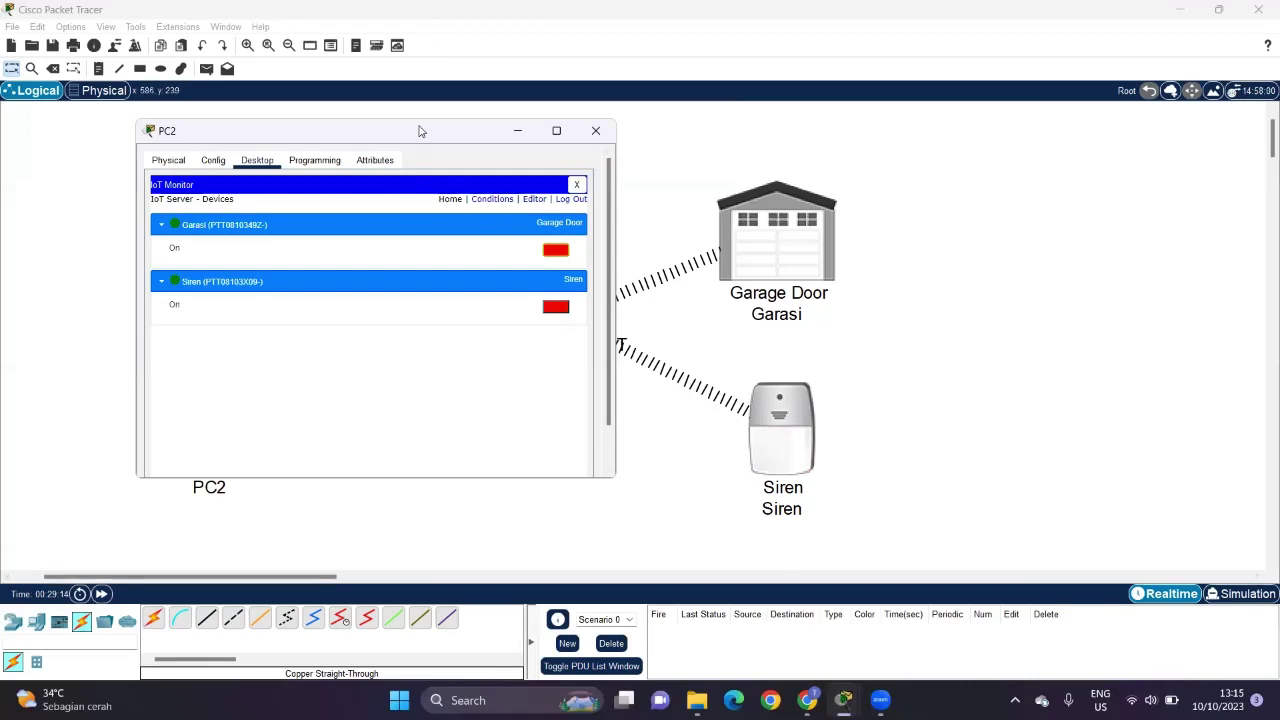
Step: Shift PC2's window aside and switch the Siren on and back off directly
{"action": "left_click_drag", "start_coordinate": [402, 140], "coordinate": [350, 159]}
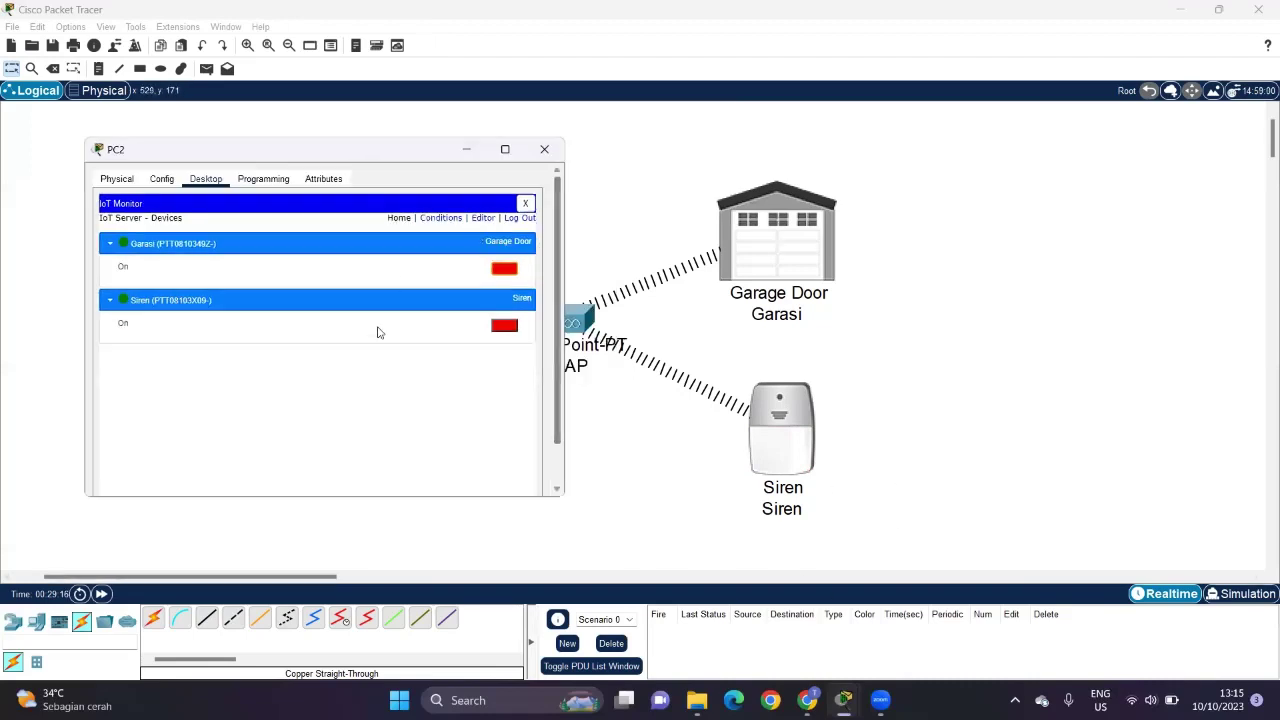
{"action": "left_click", "coordinate": [506, 326]}
{"action": "left_click", "coordinate": [506, 326]}
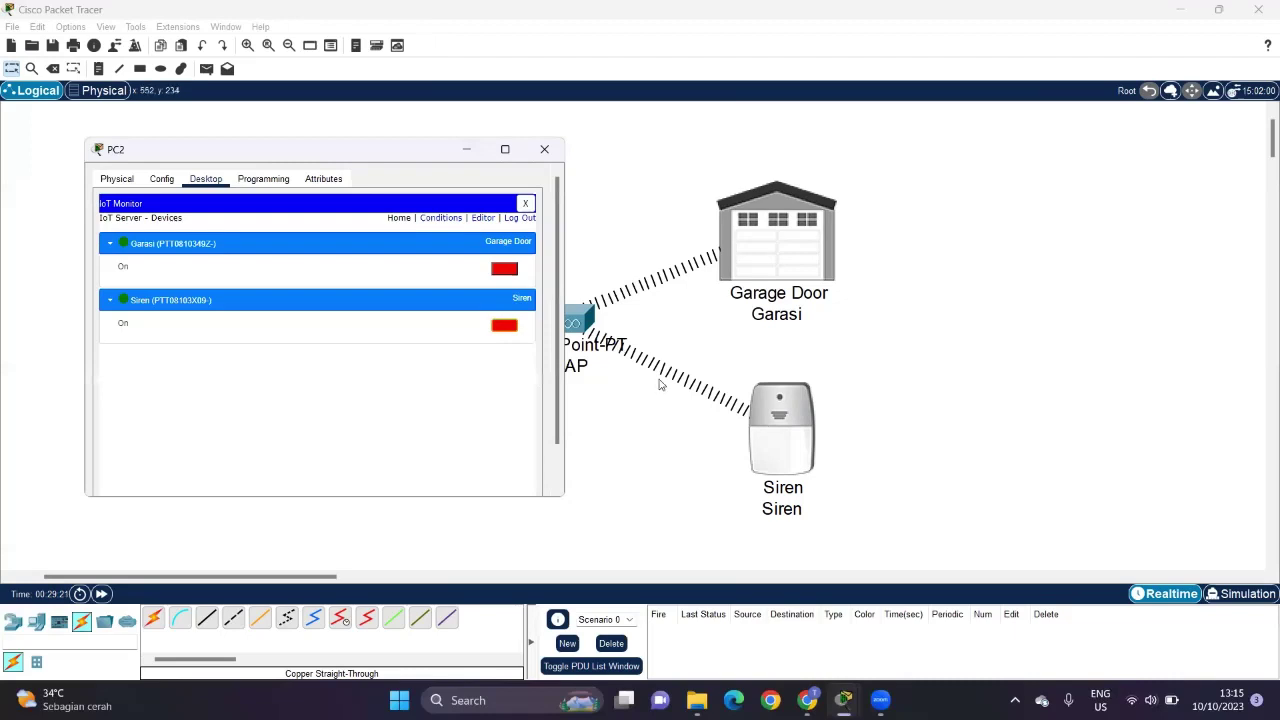
Step: Review the Conditions and Home pages, expand and collapse Garasi, then close PC2's window
{"action": "left_click", "coordinate": [440, 218]}
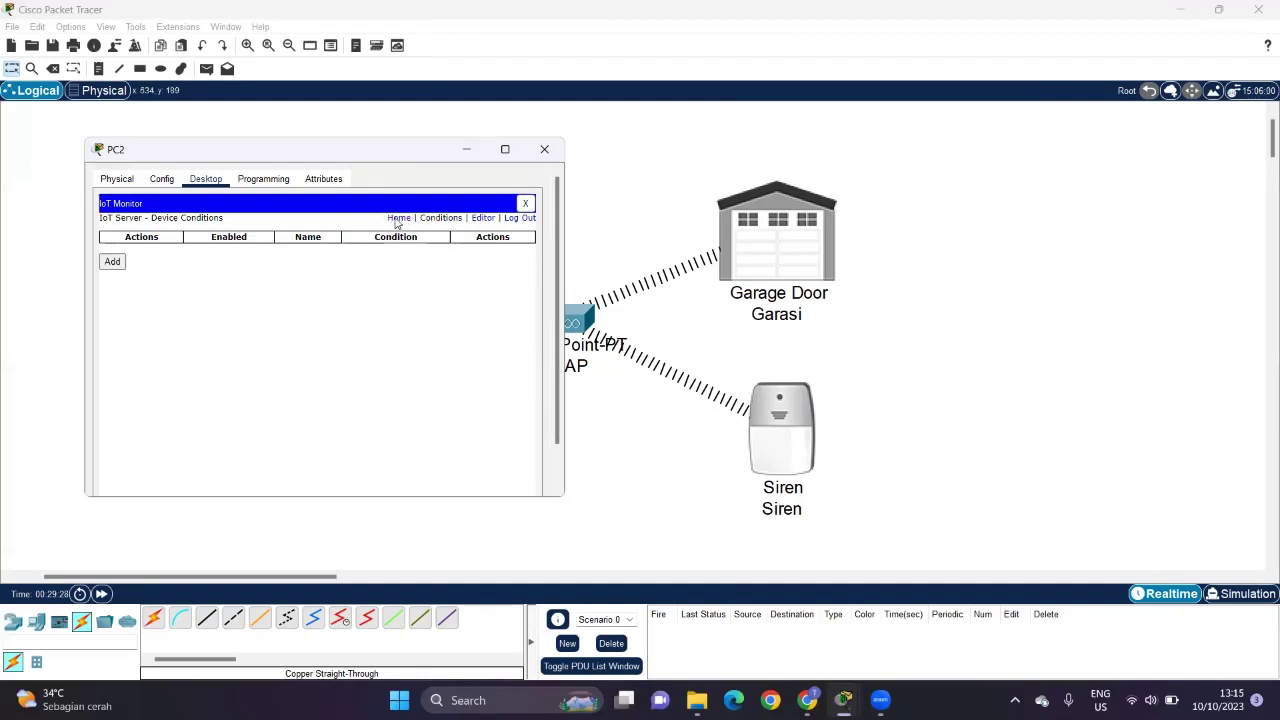
{"action": "left_click", "coordinate": [398, 218]}
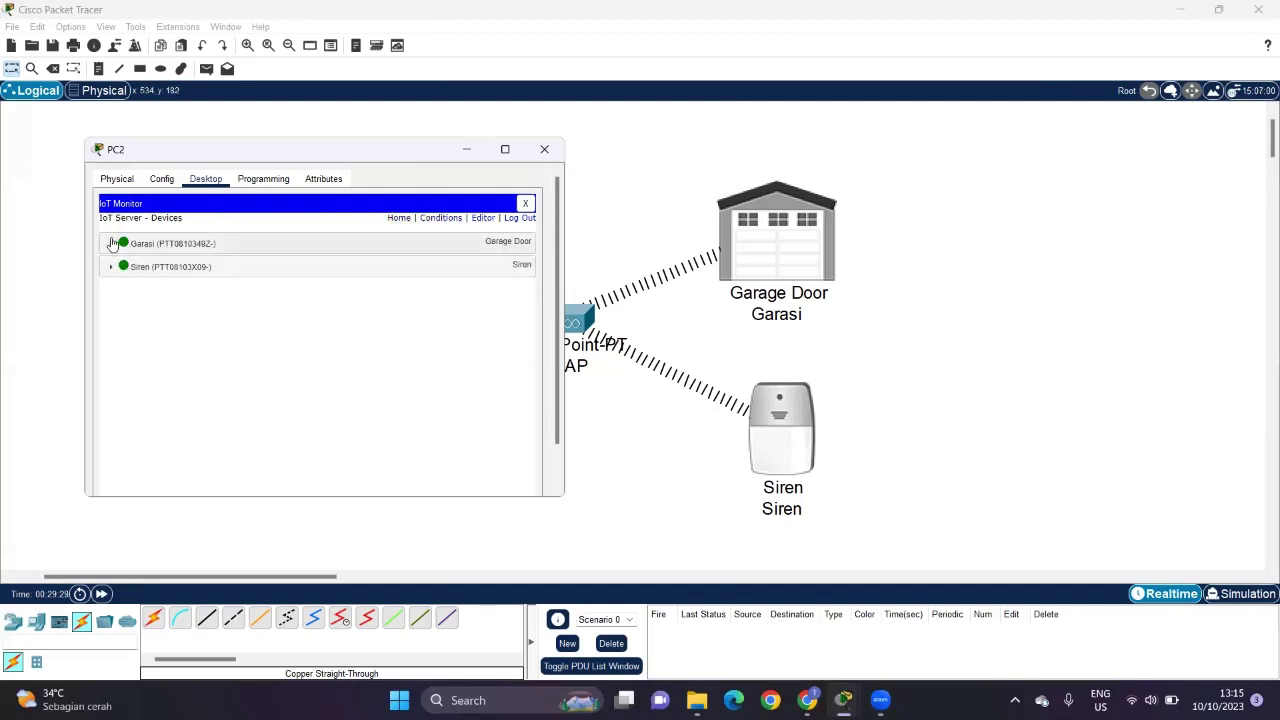
{"action": "left_click", "coordinate": [111, 243]}
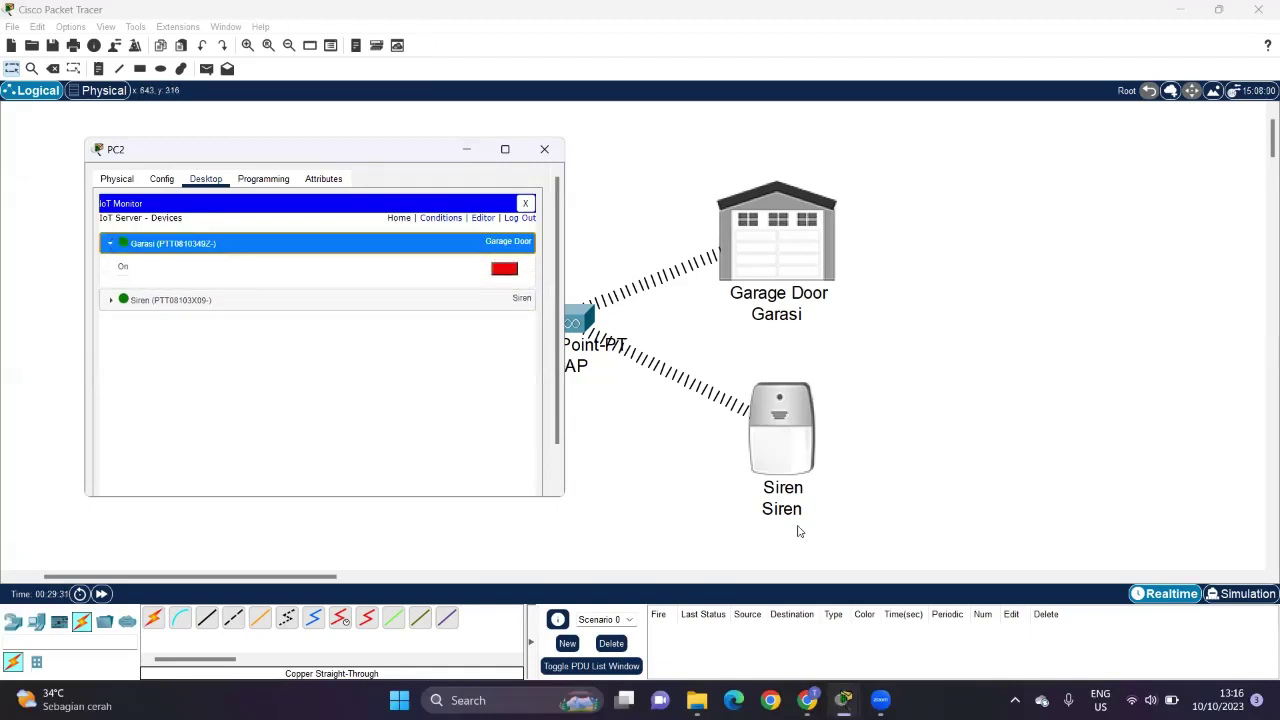
{"action": "left_click", "coordinate": [110, 245]}
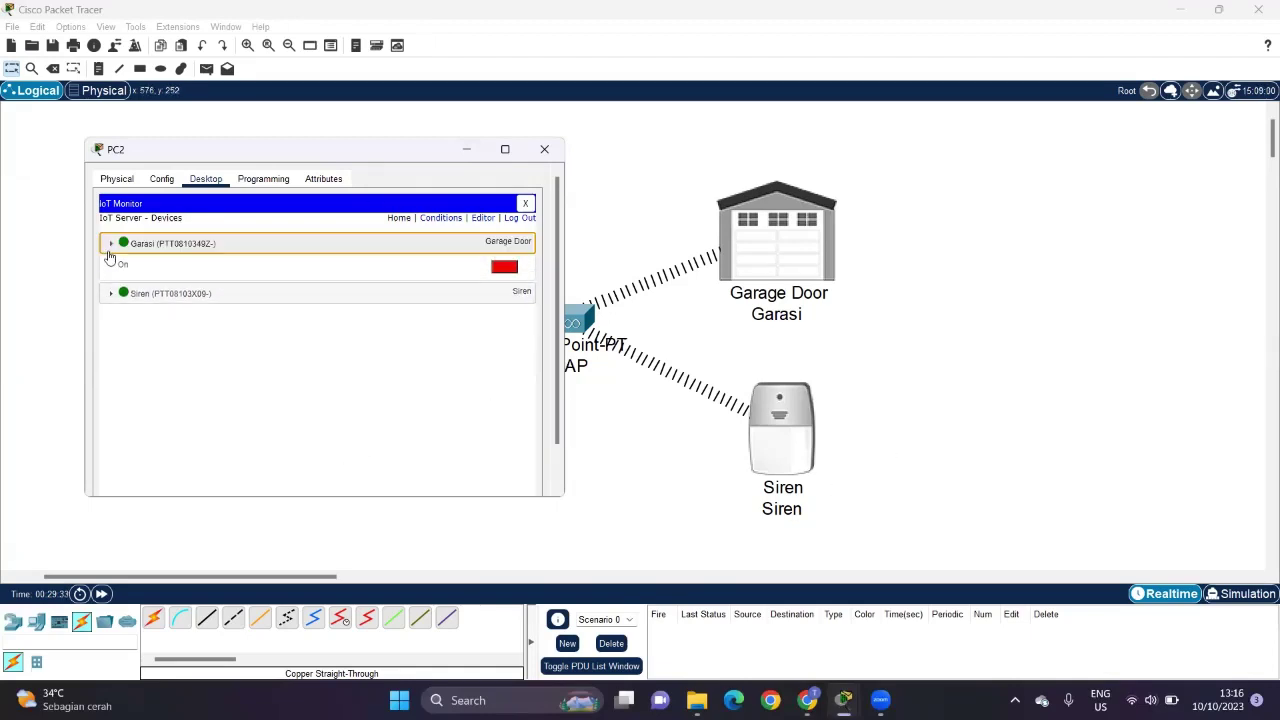
{"action": "left_click", "coordinate": [545, 150]}
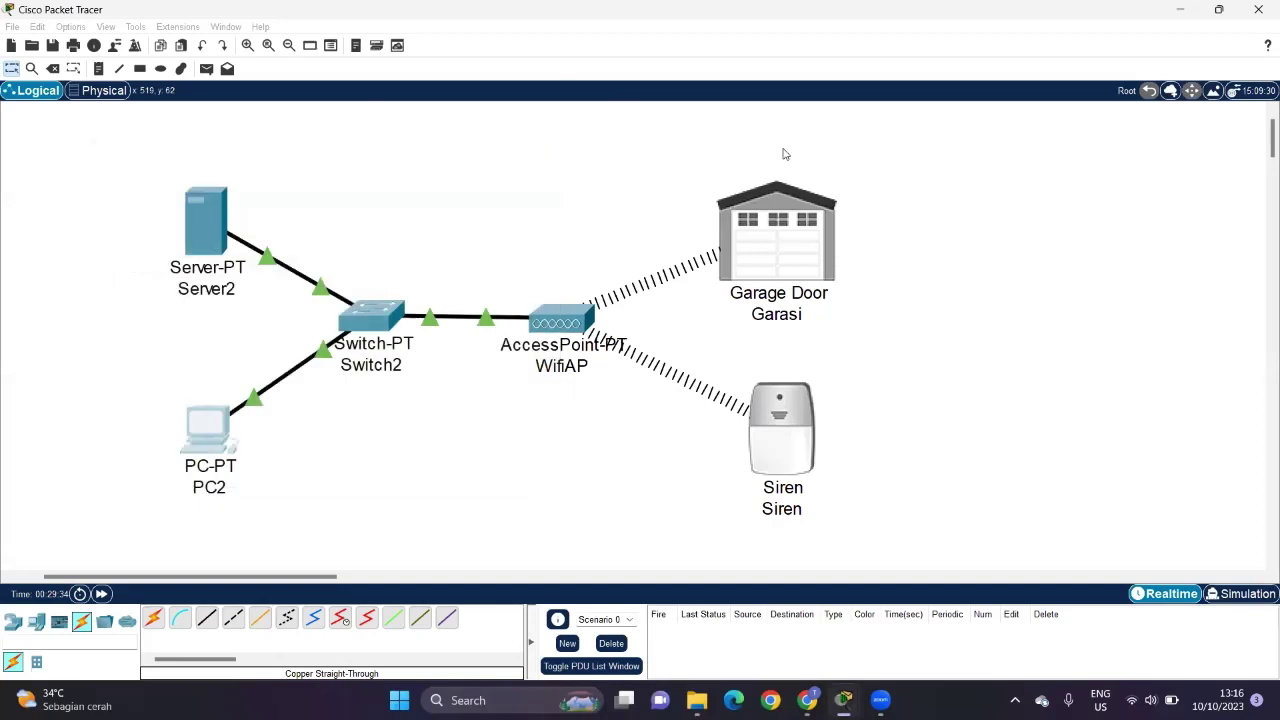
Step: Shift WifiAP slightly right, then open and close the Garasi door so the Siren sounds and stops
{"action": "mouse_move", "coordinate": [572, 323]}
{"action": "left_mouse_down"}
{"action": "mouse_move", "coordinate": [598, 309]}
{"action": "mouse_move", "coordinate": [590, 322]}
{"action": "left_mouse_up"}
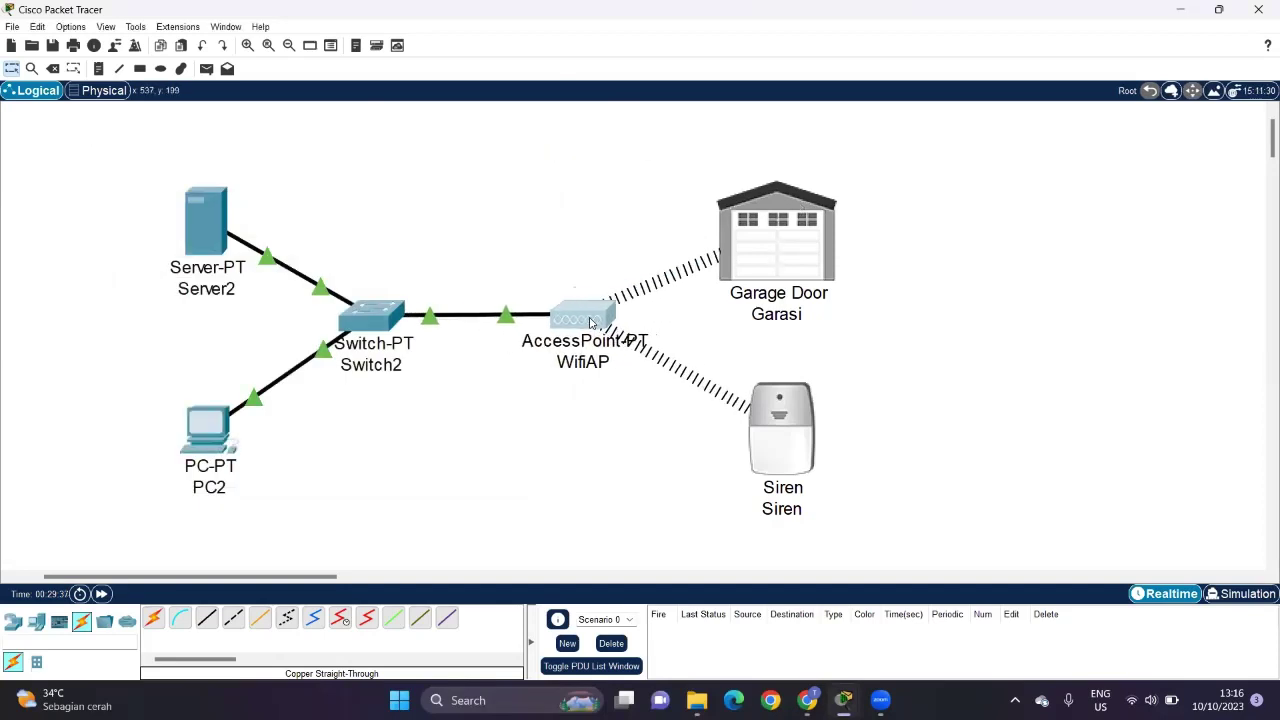
{"action": "left_click", "coordinate": [930, 287]}
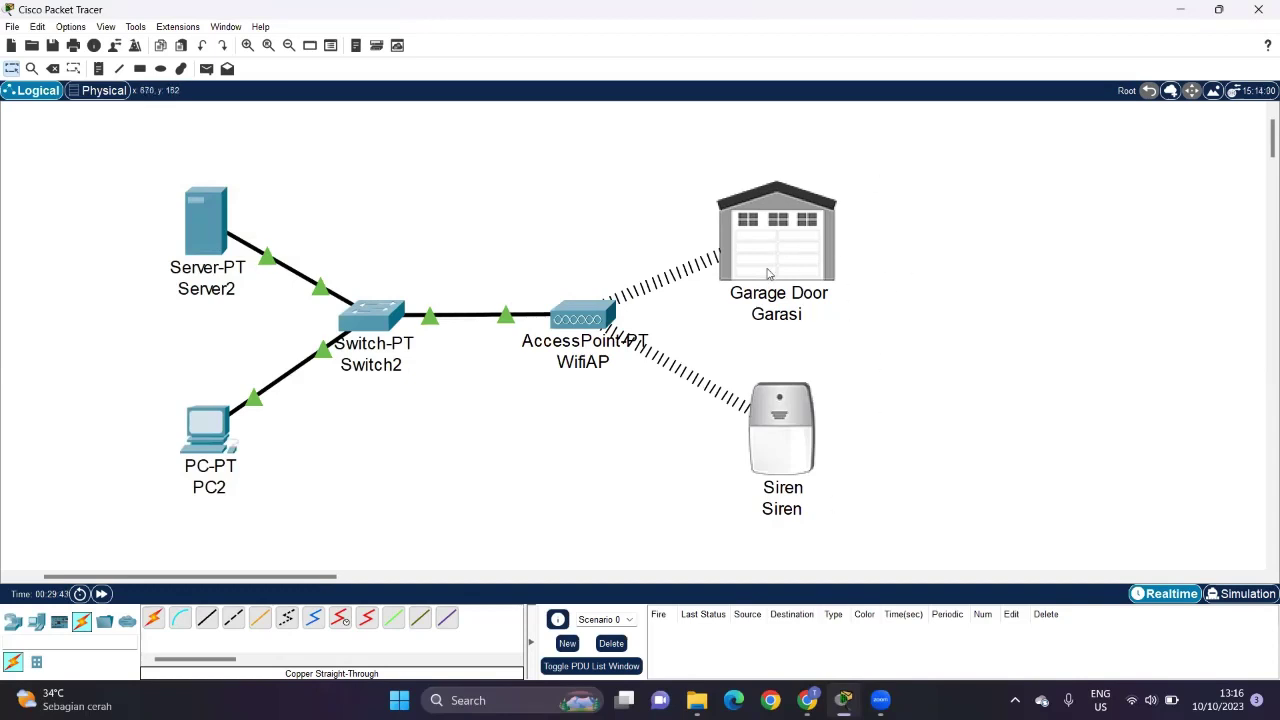
{"action": "mouse_move", "coordinate": [768, 273]}
{"action": "mouse_move", "coordinate": [817, 229]}
{"action": "left_click", "coordinate": [783, 251], "text": "alt"}
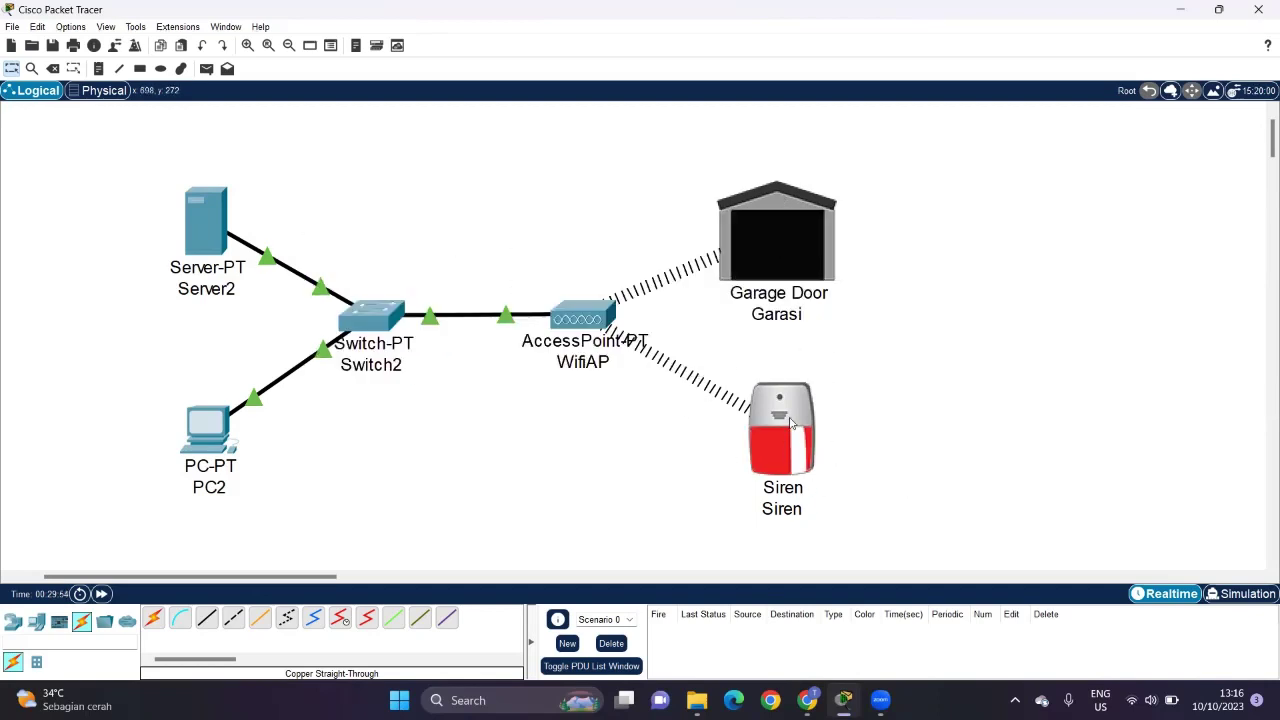
{"action": "left_click", "coordinate": [776, 245], "text": "alt"}
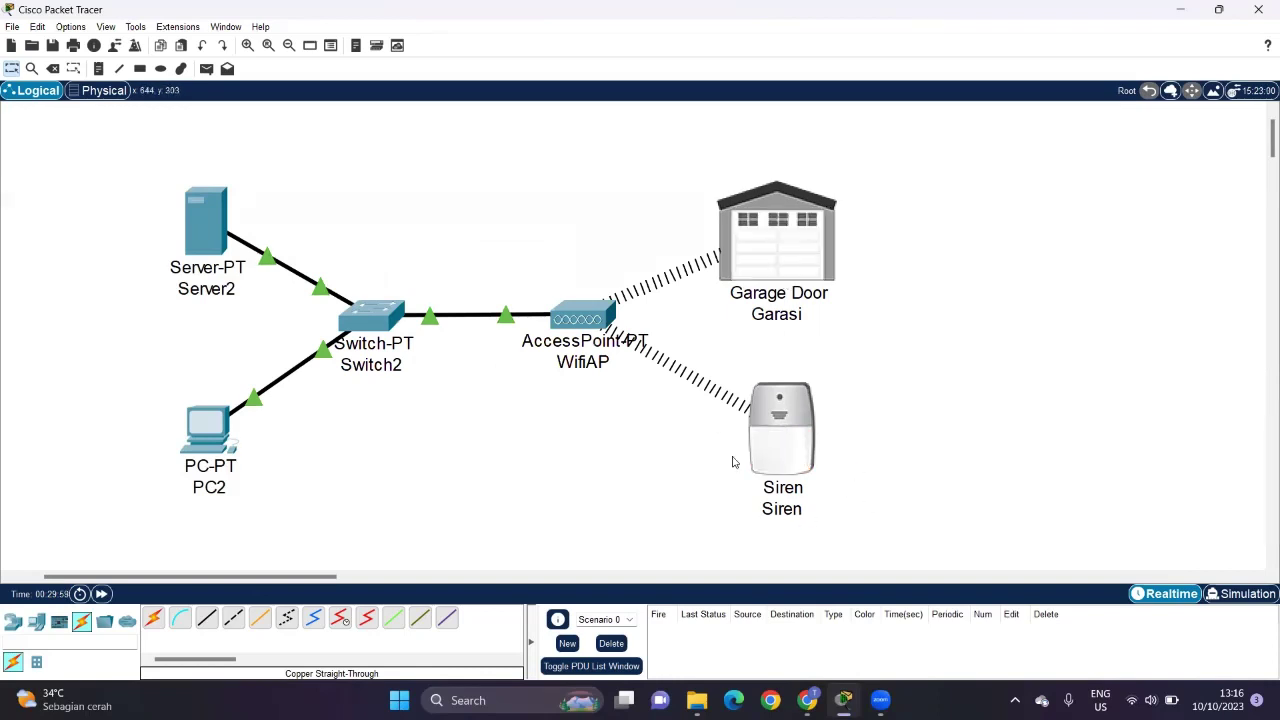
{"action": "scroll", "coordinate": [655, 466], "scroll_direction": "down", "scroll_amount": 3}
{"action": "scroll", "coordinate": [655, 466], "scroll_direction": "up", "scroll_amount": 2}
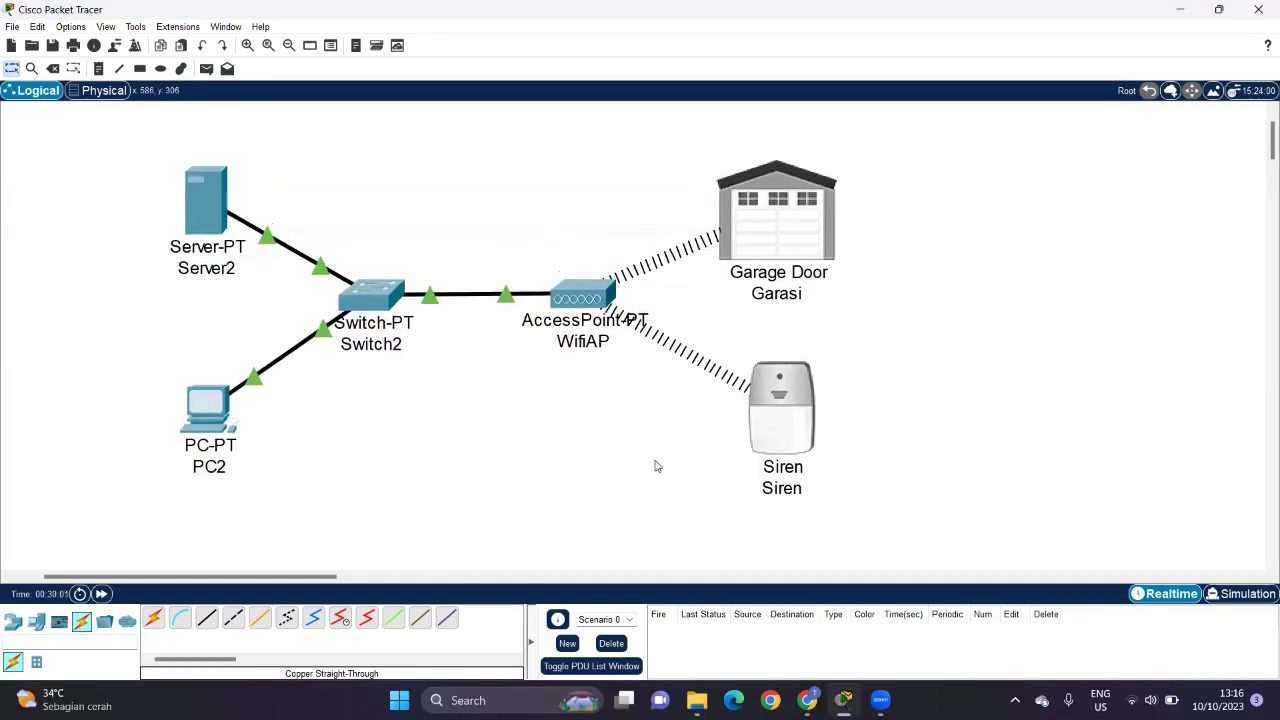
{"action": "scroll", "coordinate": [610, 420], "scroll_direction": "up", "scroll_amount": 1}
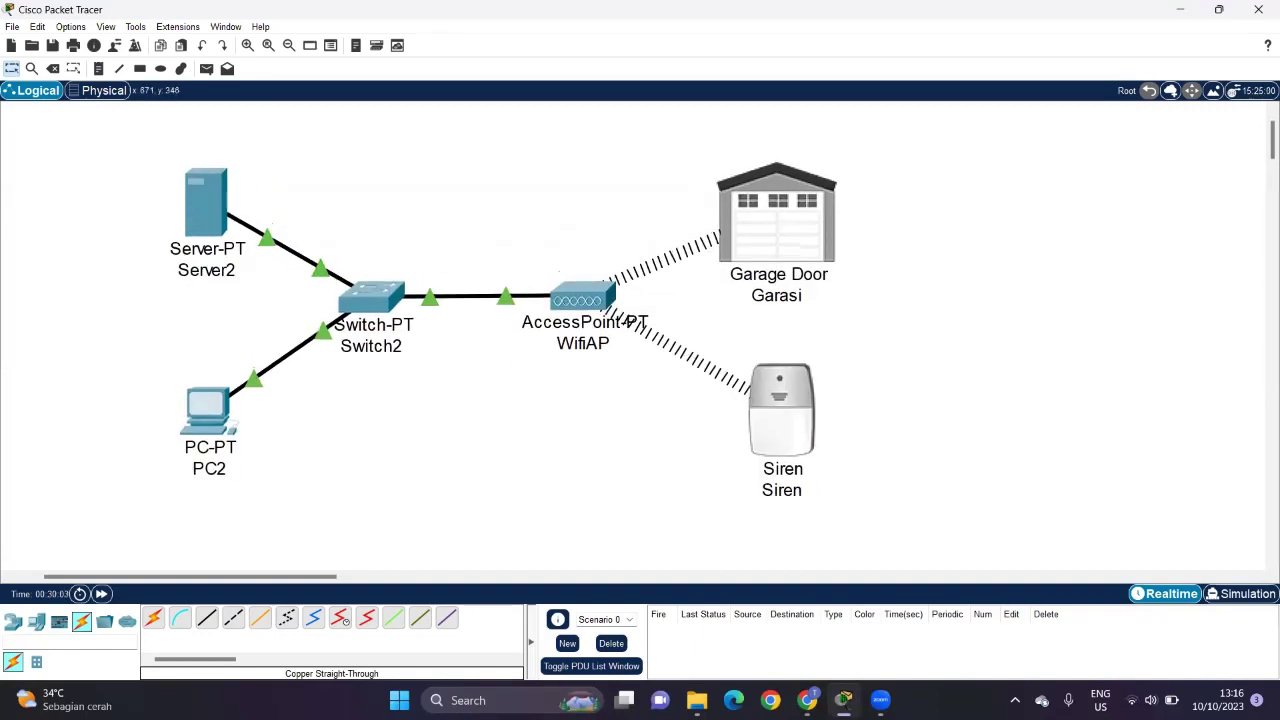